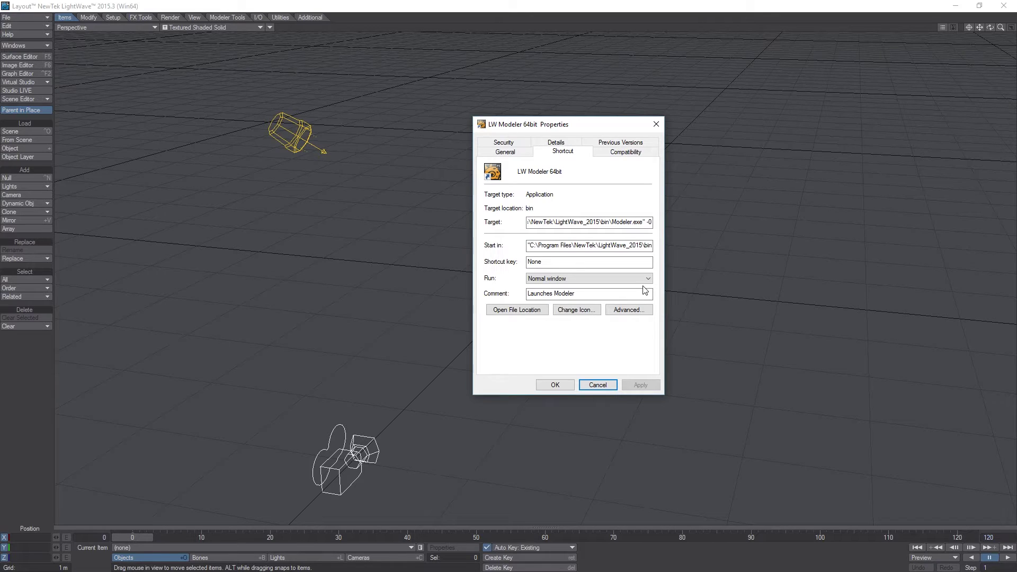
Close the shortcut properties, switch to LightWave Modeler, and draw a box about 2.92 m wide, 3.13 m high and 2.76 m deep around the origin.
{"action": "left_click", "coordinate": [656, 125]}
{"action": "key", "text": "alt+Tab"}
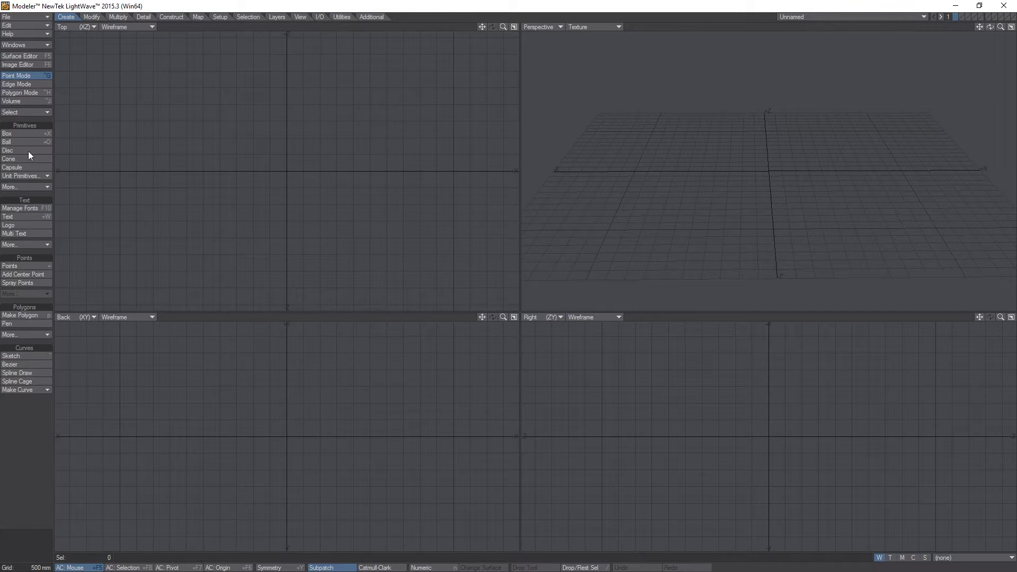
{"action": "left_click", "coordinate": [18, 135]}
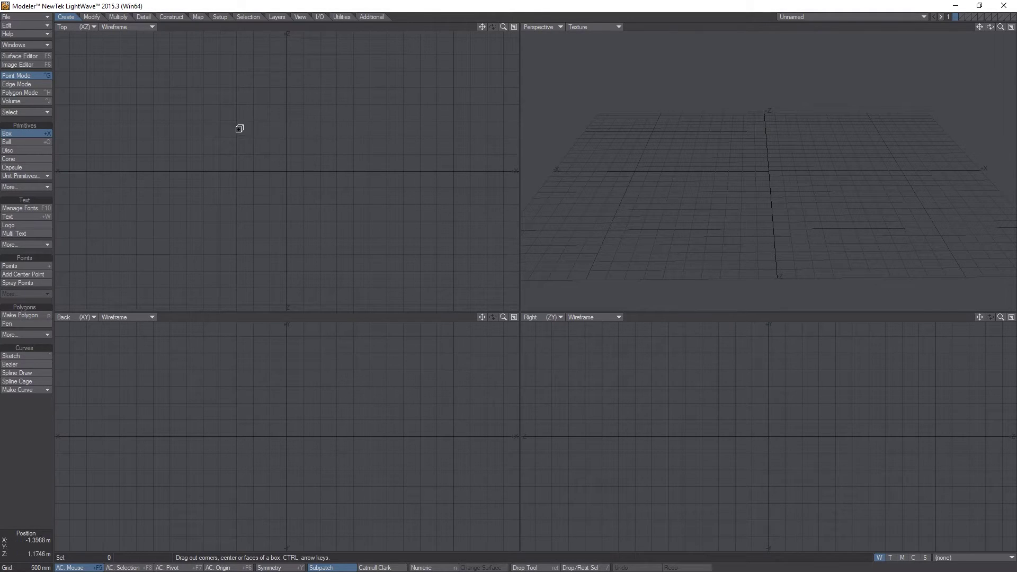
{"action": "left_click_drag", "start_coordinate": [238, 126], "coordinate": [337, 217]}
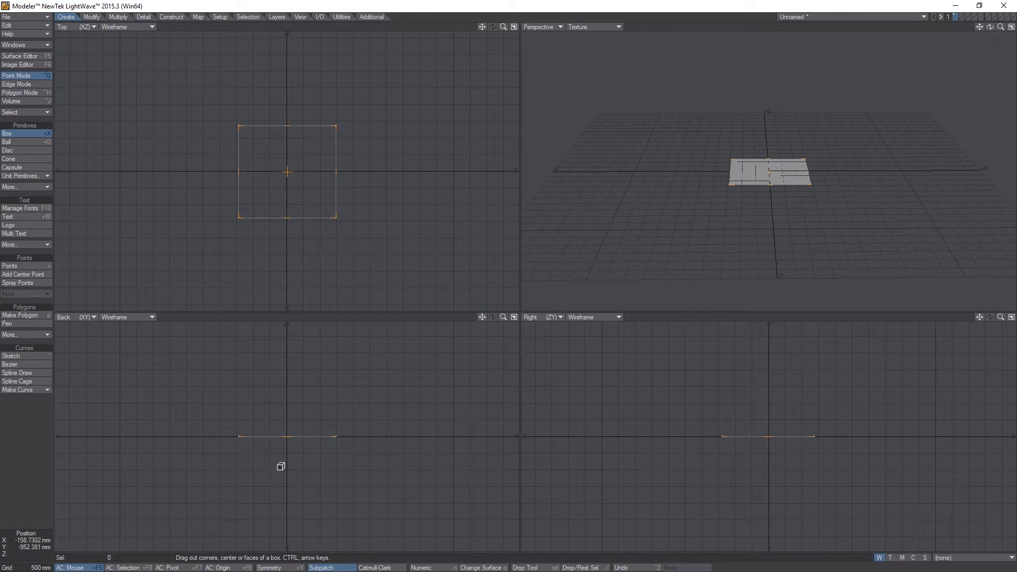
{"action": "left_click_drag", "start_coordinate": [279, 466], "coordinate": [294, 384]}
Set the box's width, height and depth to 3 m each using the Box tool's numeric settings.
{"action": "key", "text": "n"}
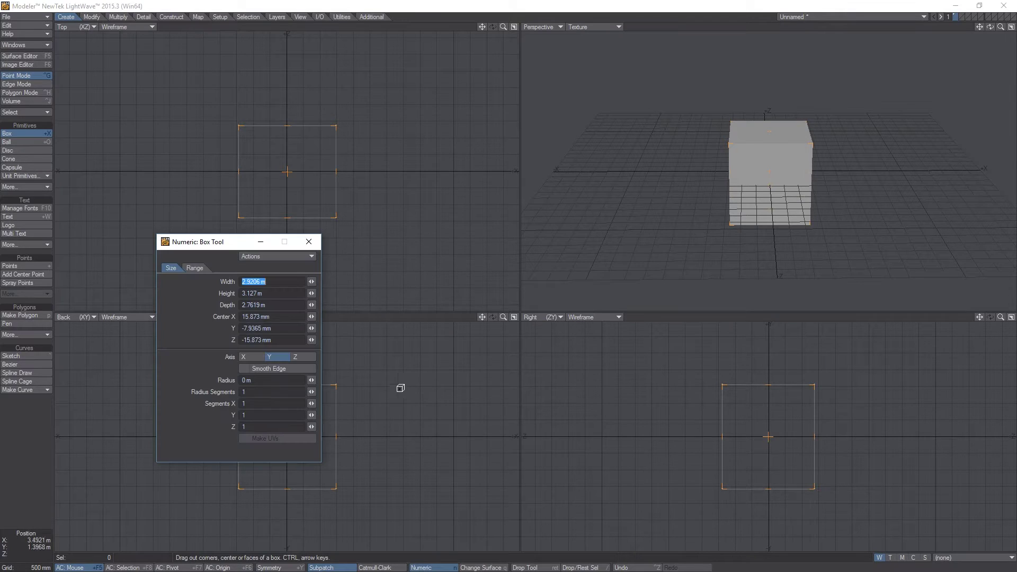
{"action": "left_click_drag", "start_coordinate": [233, 242], "coordinate": [528, 243]}
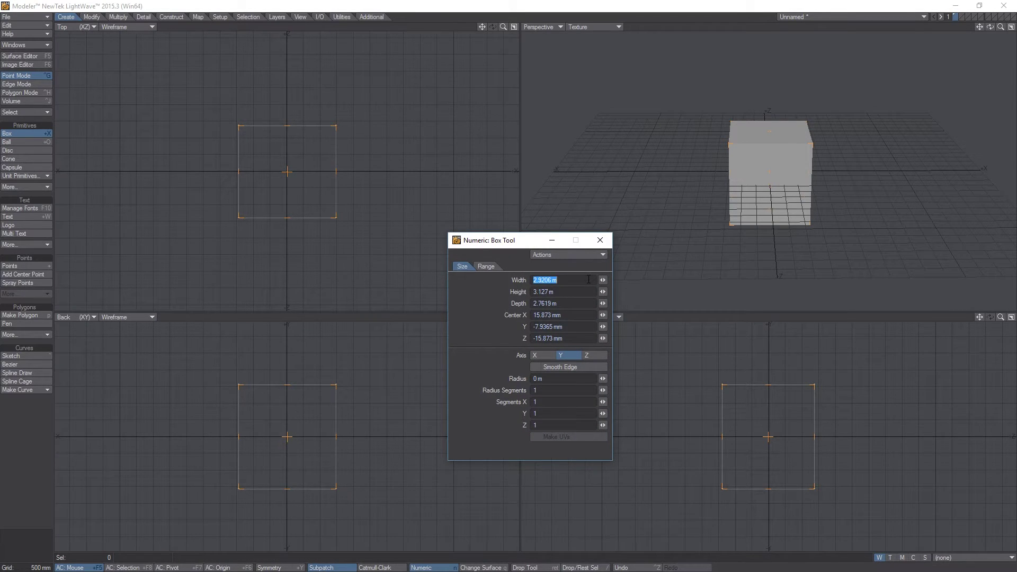
{"action": "type", "text": "3"}
{"action": "key", "text": "Tab"}
{"action": "type", "text": "3"}
{"action": "key", "text": "Tab"}
{"action": "type", "text": "3"}
{"action": "key", "text": "Tab"}
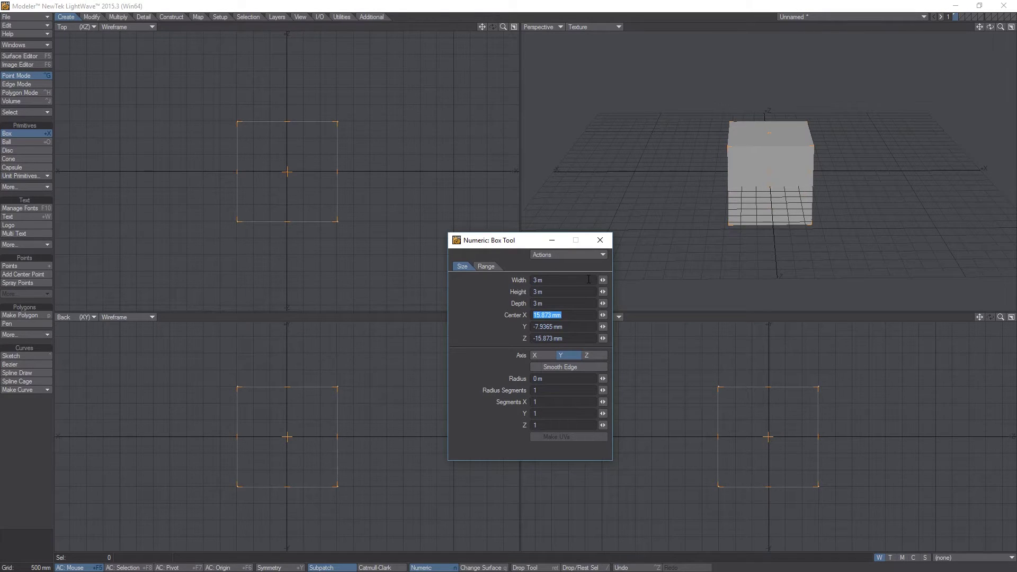
Centre the box at 0 m on X, Y and Z, and finish creating it.
{"action": "type", "text": "0"}
{"action": "key", "text": "Tab"}
{"action": "type", "text": "0"}
{"action": "key", "text": "Tab"}
{"action": "type", "text": "0"}
{"action": "key", "text": "Tab"}
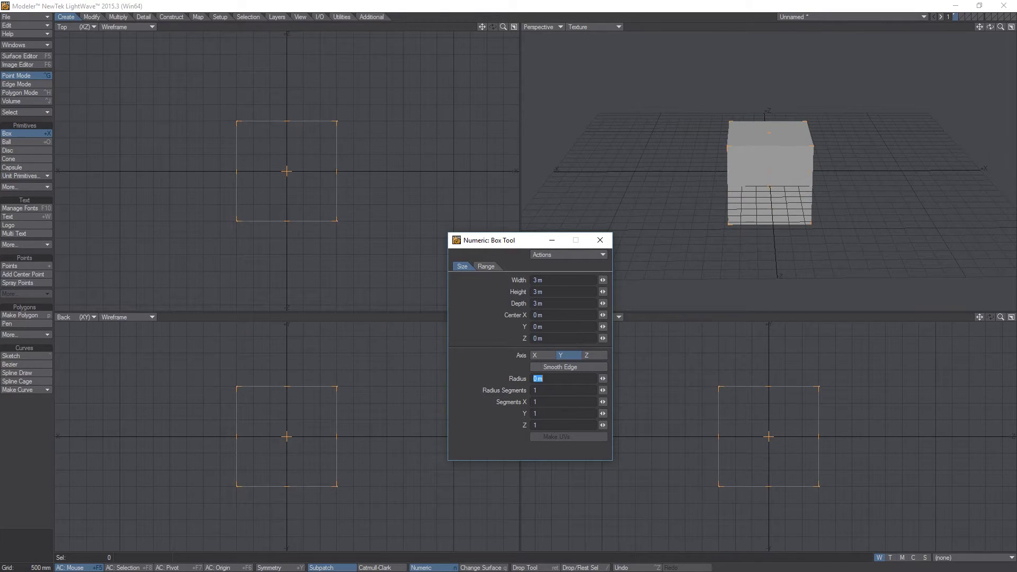
{"action": "left_click", "coordinate": [601, 240]}
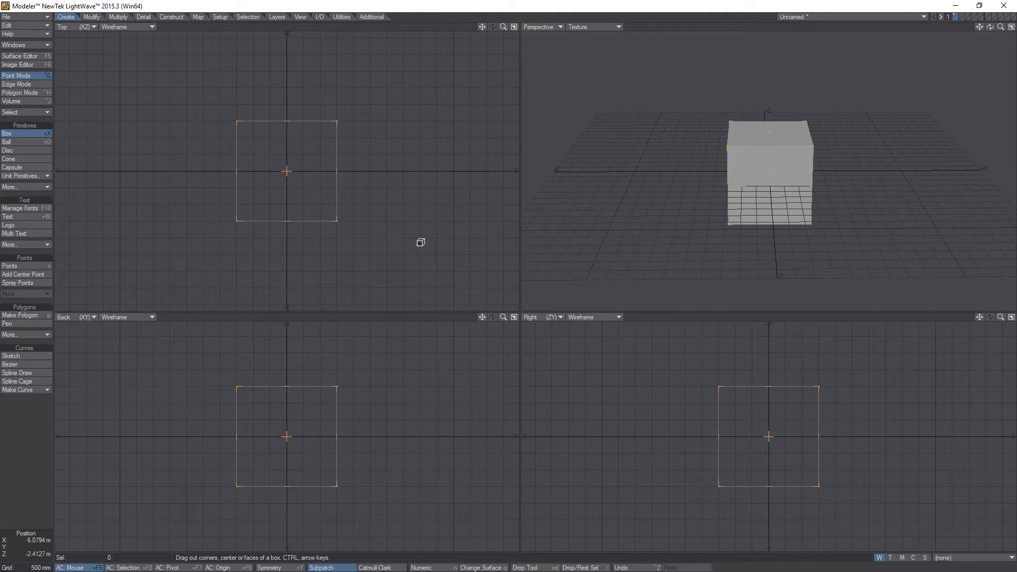
{"action": "left_click", "coordinate": [28, 133]}
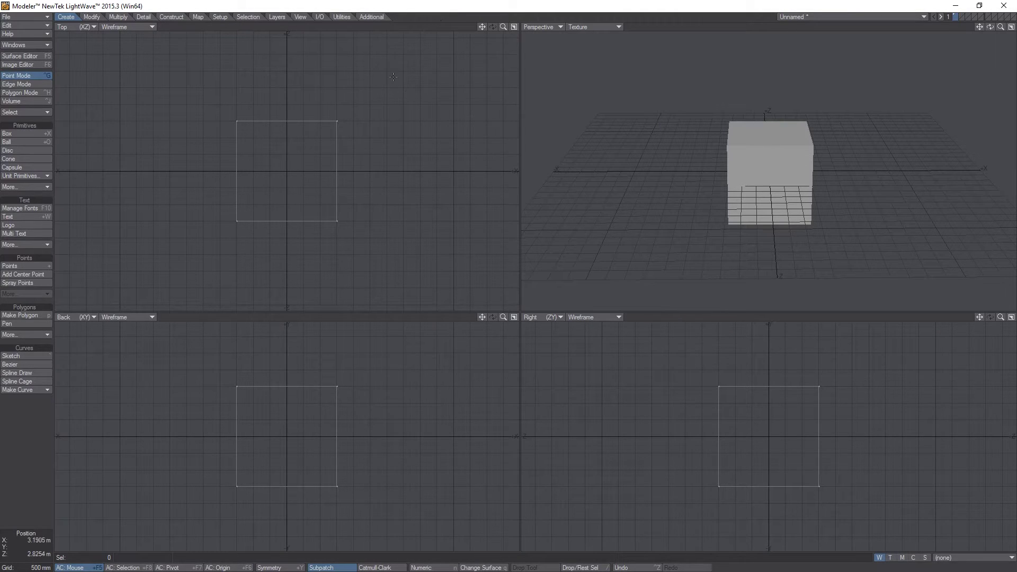
Cycle through the point, edge and polygon selection modes and return to Point mode.
{"action": "left_click_drag", "start_coordinate": [735, 123], "coordinate": [687, 213], "text": "alt"}
{"action": "key", "text": "space"}
{"action": "key", "text": "space"}
{"action": "key", "text": "space"}
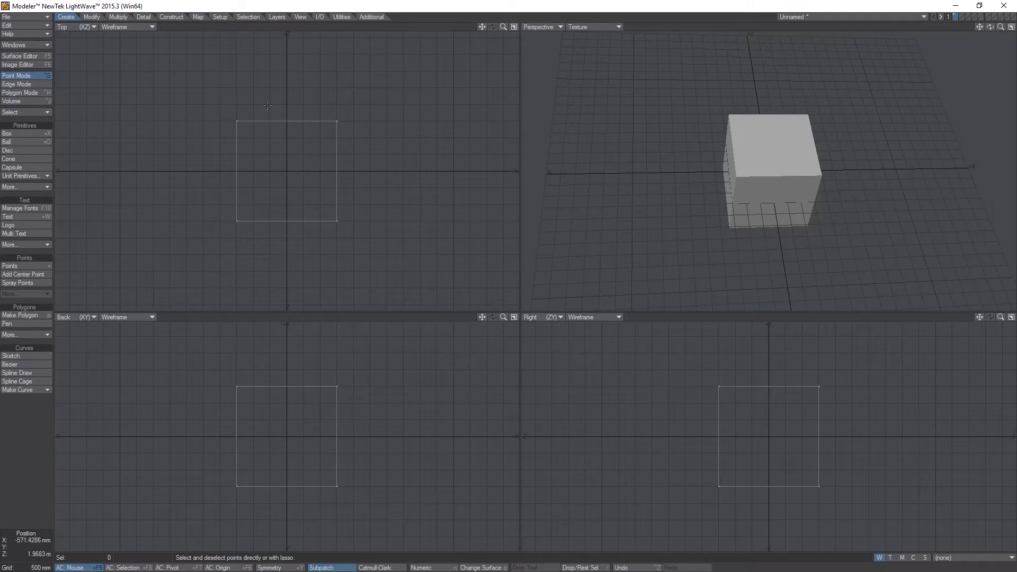
{"action": "left_click", "coordinate": [41, 76]}
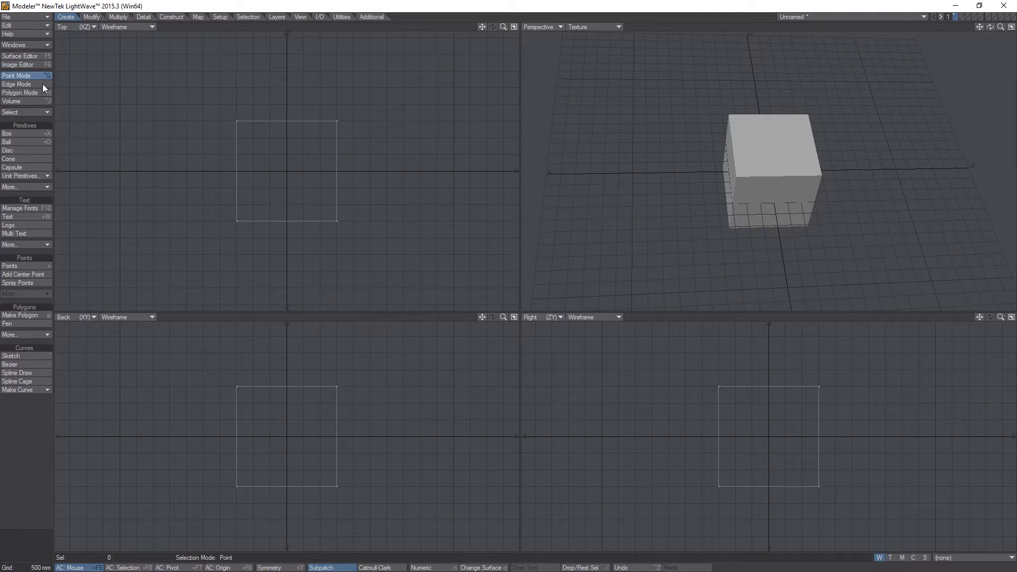
{"action": "key", "text": "space"}
{"action": "key", "text": "space"}
{"action": "key", "text": "space"}
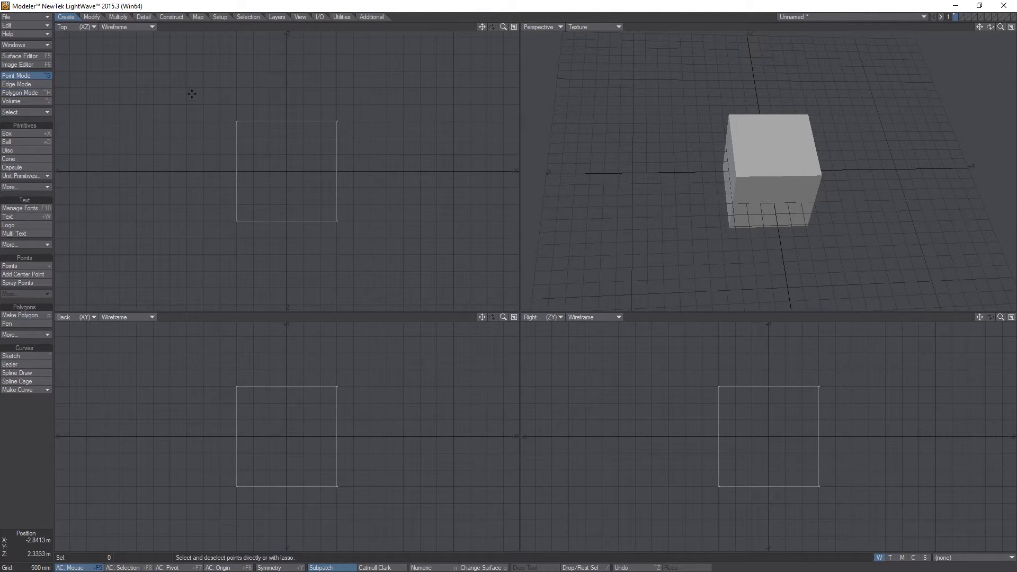
Select the four points at the box's +Z end and scale them uniformly toward the origin to about a fifth of their size.
{"action": "right_click_drag", "start_coordinate": [231, 94], "coordinate": [357, 101]}
{"action": "key", "text": "shift+h"}
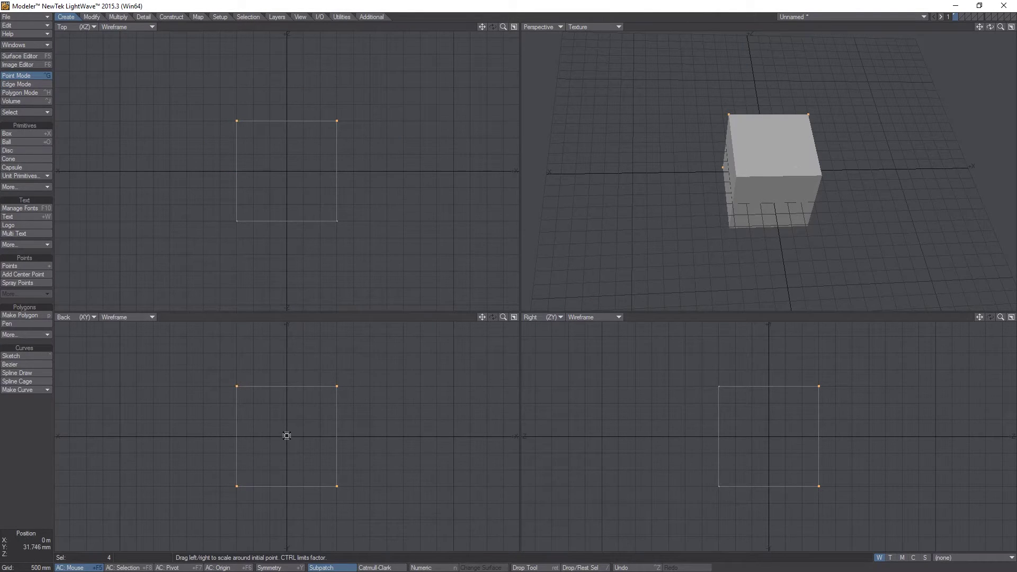
{"action": "left_click_drag", "start_coordinate": [286, 436], "coordinate": [203, 436]}
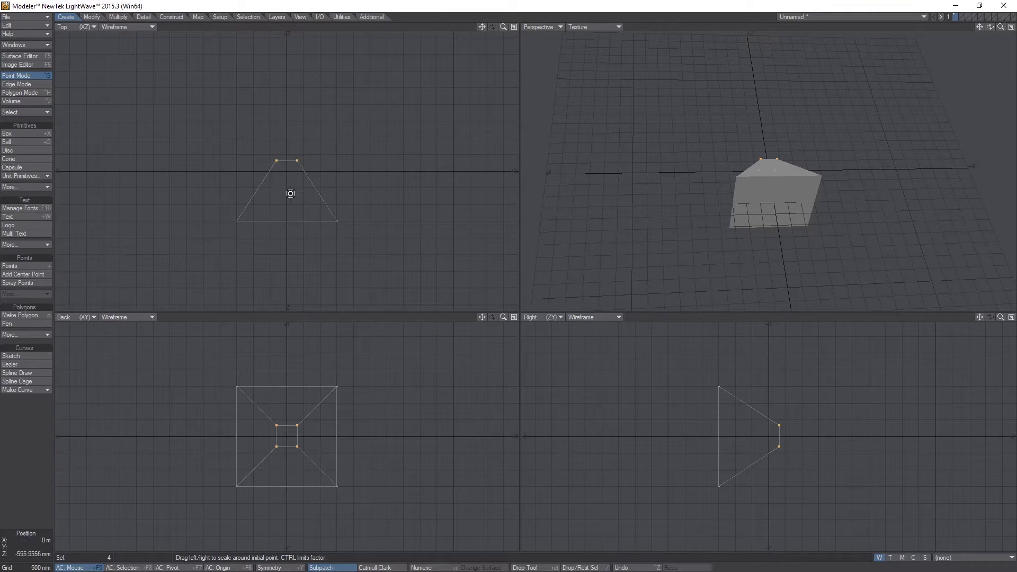
Move the four scaled points farther along +Z to lengthen the tapered shape, and deselect them.
{"action": "key", "text": "t"}
{"action": "left_click_drag", "start_coordinate": [285, 194], "coordinate": [285, 134]}
{"action": "left_click", "coordinate": [16, 446]}
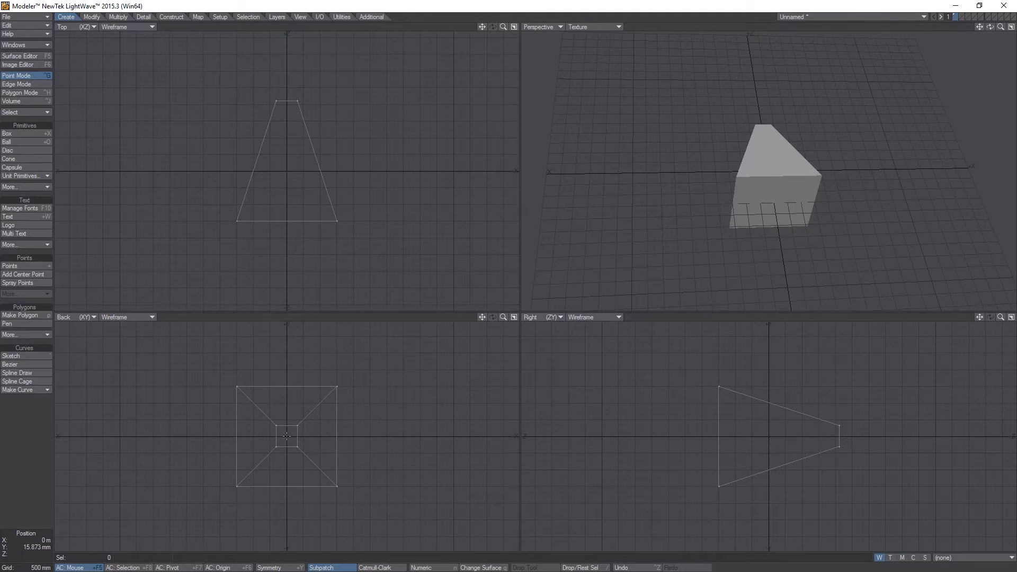
{"action": "left_click_drag", "start_coordinate": [784, 254], "coordinate": [708, 236], "text": "alt"}
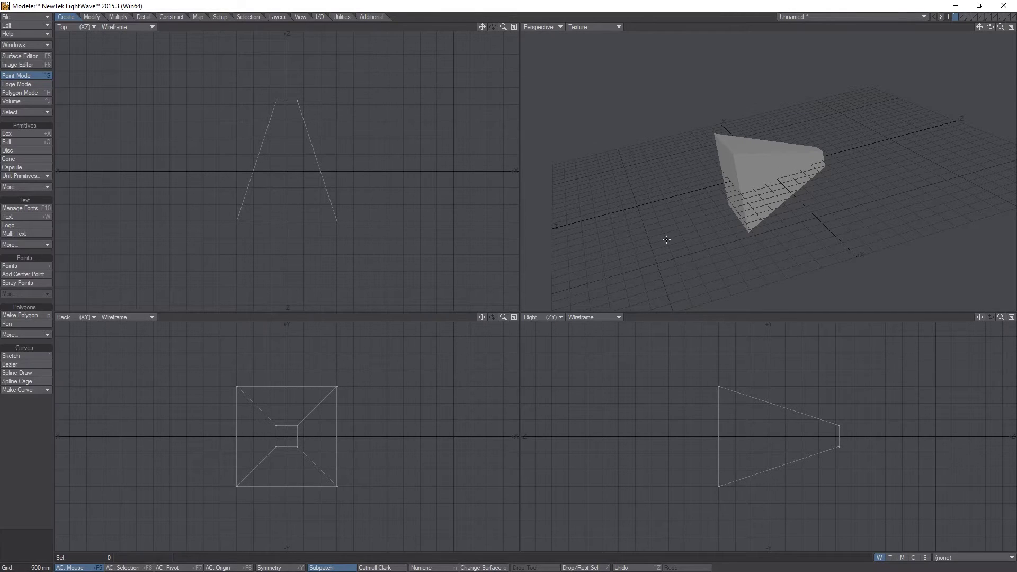
{"action": "left_click_drag", "start_coordinate": [666, 239], "coordinate": [696, 120], "text": "alt"}
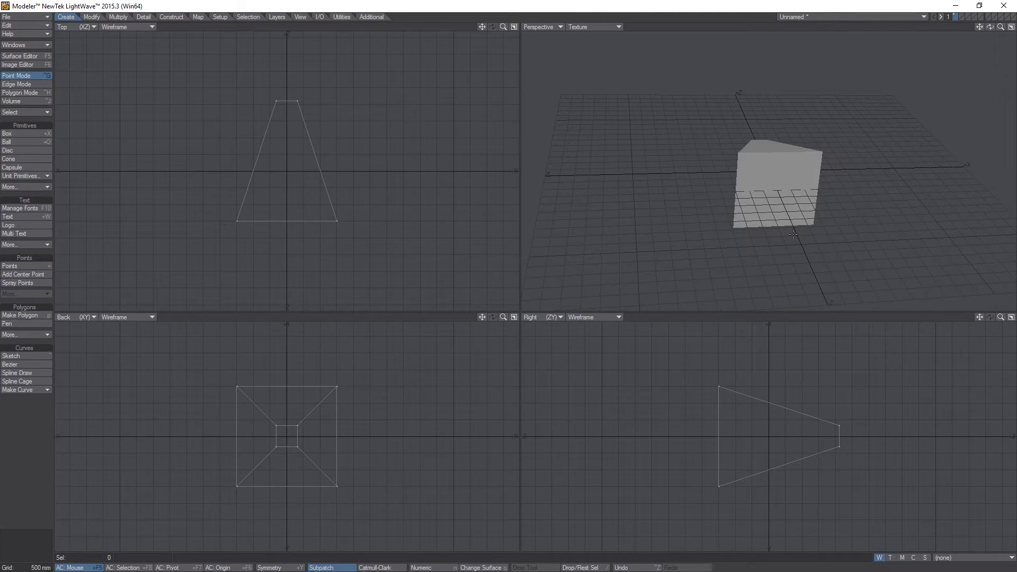
{"action": "left_click_drag", "start_coordinate": [793, 234], "coordinate": [661, 211], "text": "alt"}
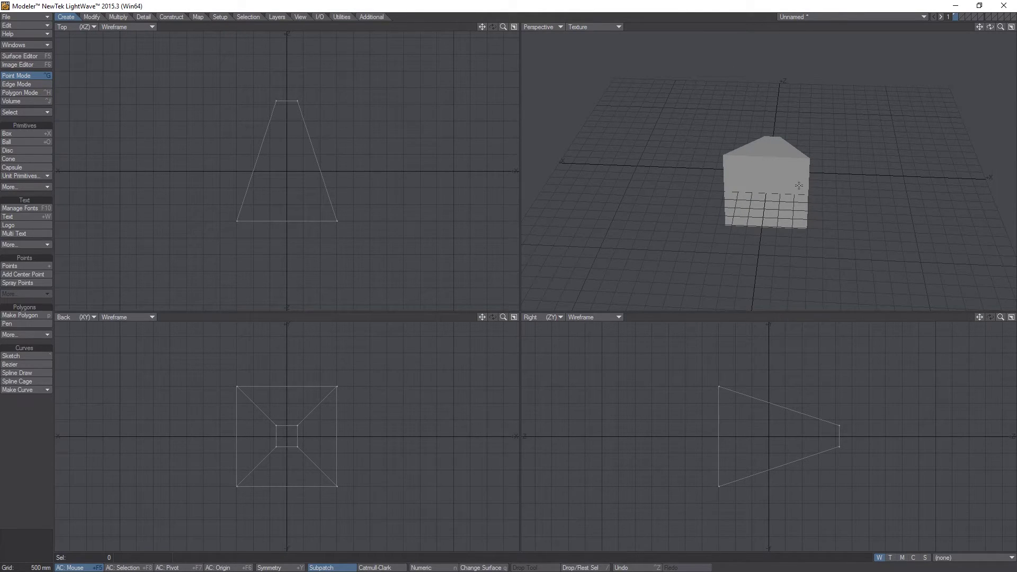
{"action": "left_click_drag", "start_coordinate": [712, 235], "coordinate": [807, 250], "text": "alt"}
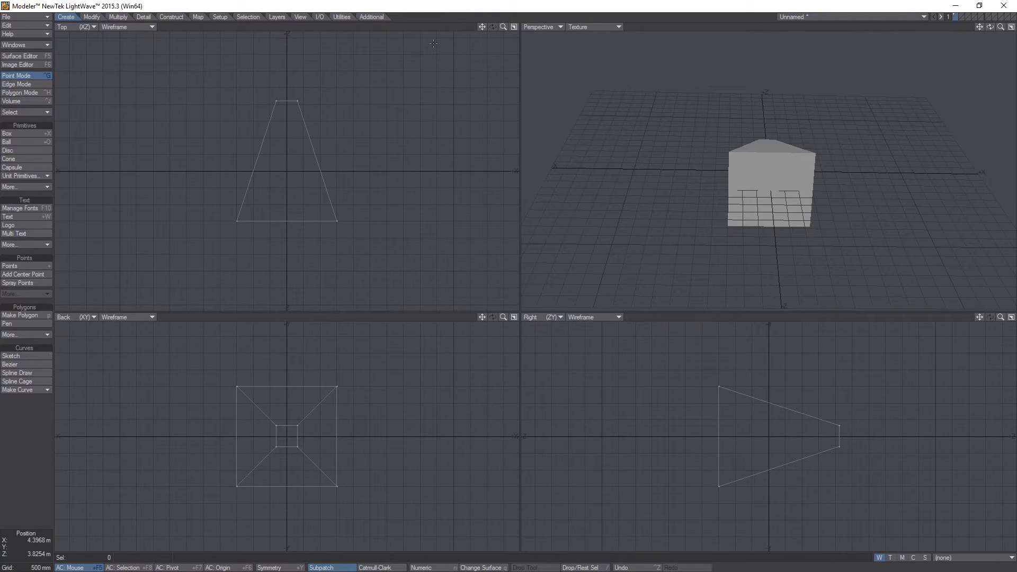
Check the content directory in Modeler's general options and look over the folders inside the Keyframing project directory.
{"action": "key", "text": "o"}
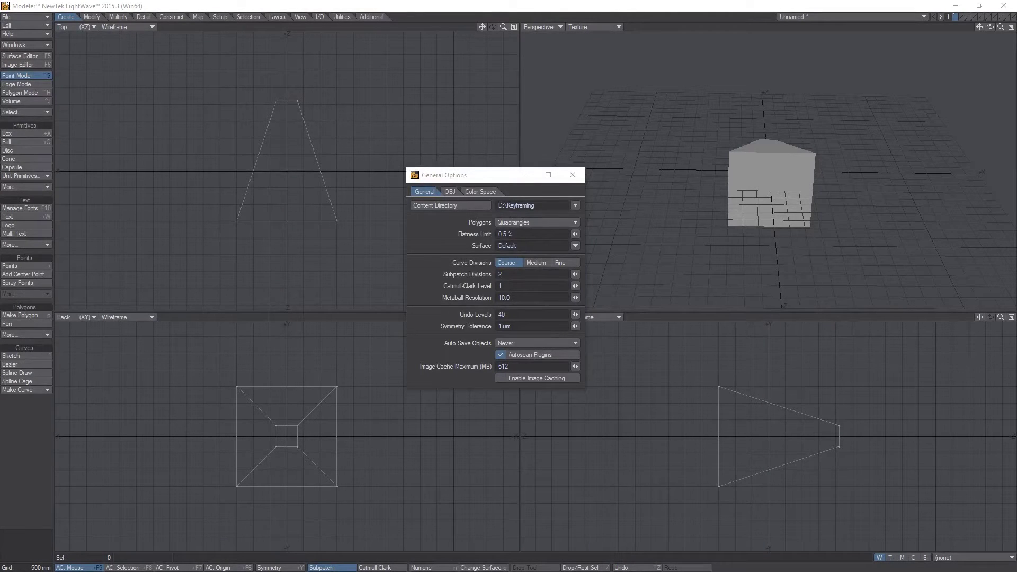
{"action": "left_click_drag", "start_coordinate": [498, 0], "coordinate": [511, 39]}
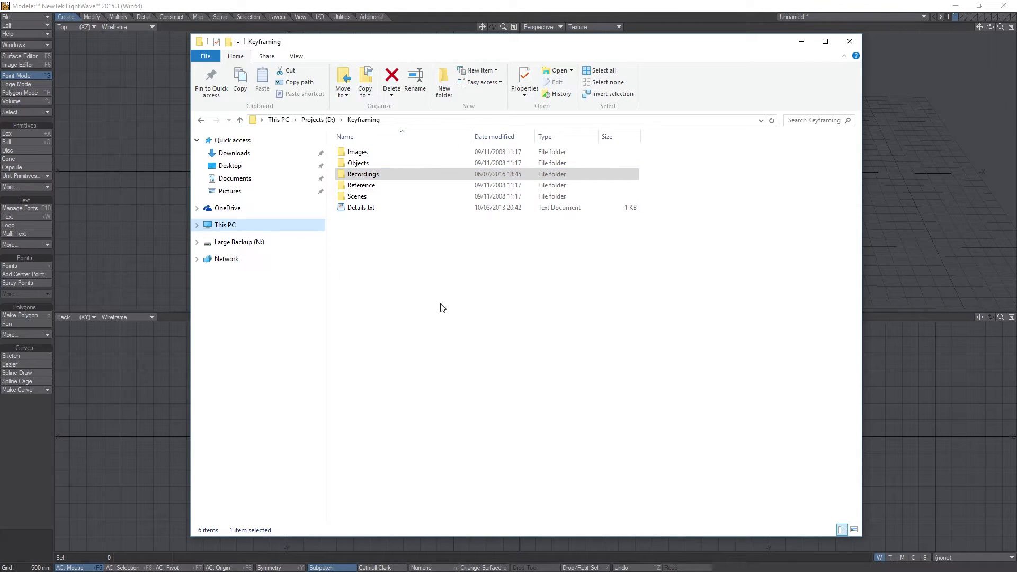
{"action": "left_click", "coordinate": [849, 41]}
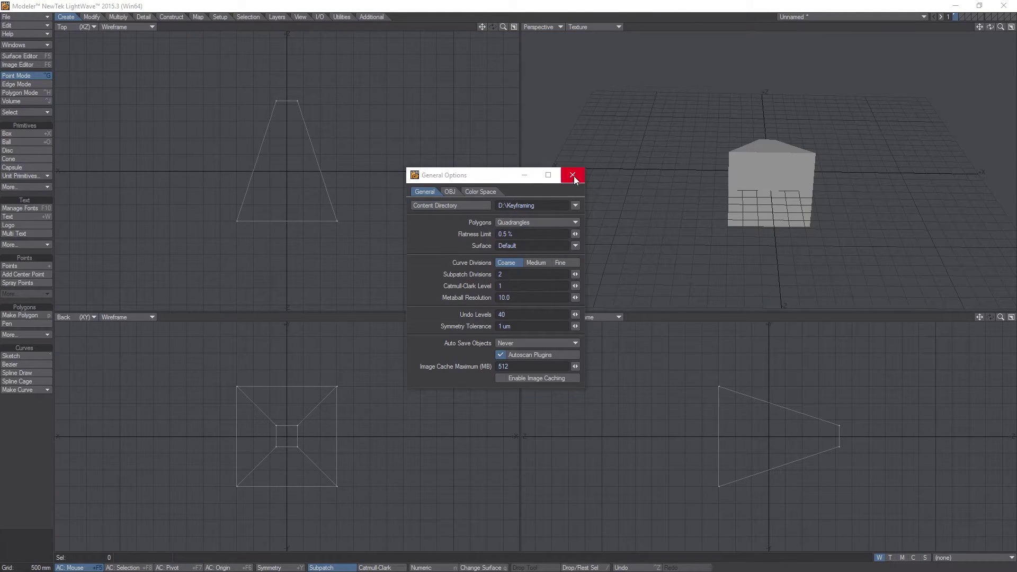
{"action": "left_click", "coordinate": [572, 175]}
Save the tapered object as "arrow" in the Keyframing project's Objects folder.
{"action": "left_click", "coordinate": [21, 16]}
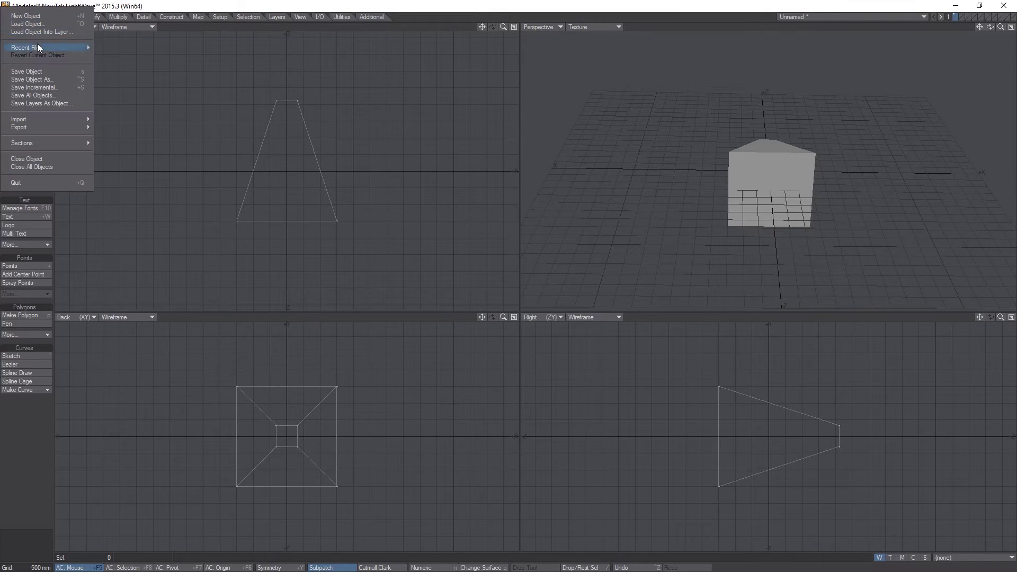
{"action": "left_click", "coordinate": [46, 79]}
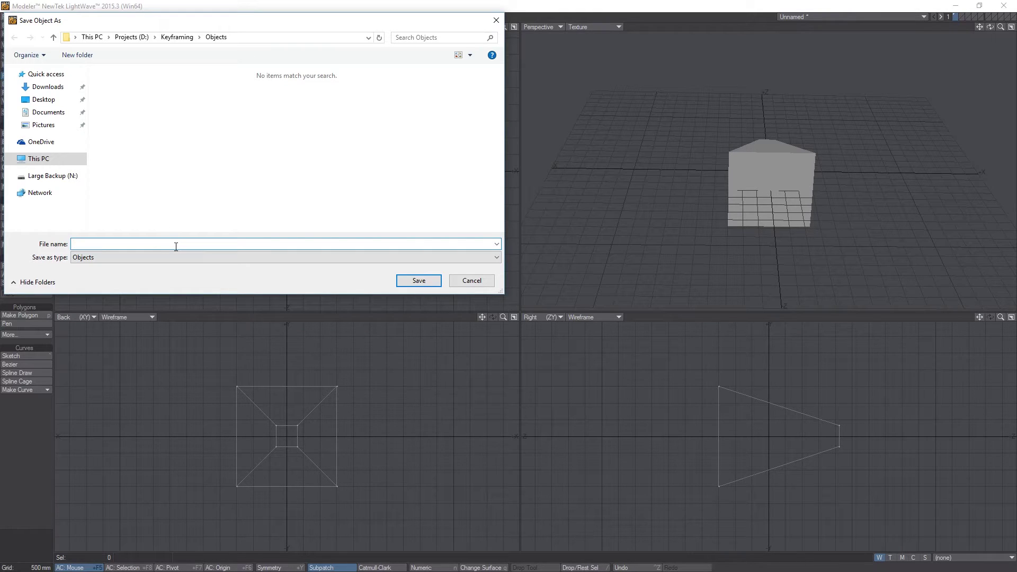
{"action": "type", "text": "arrow"}
{"action": "key", "text": "Return"}
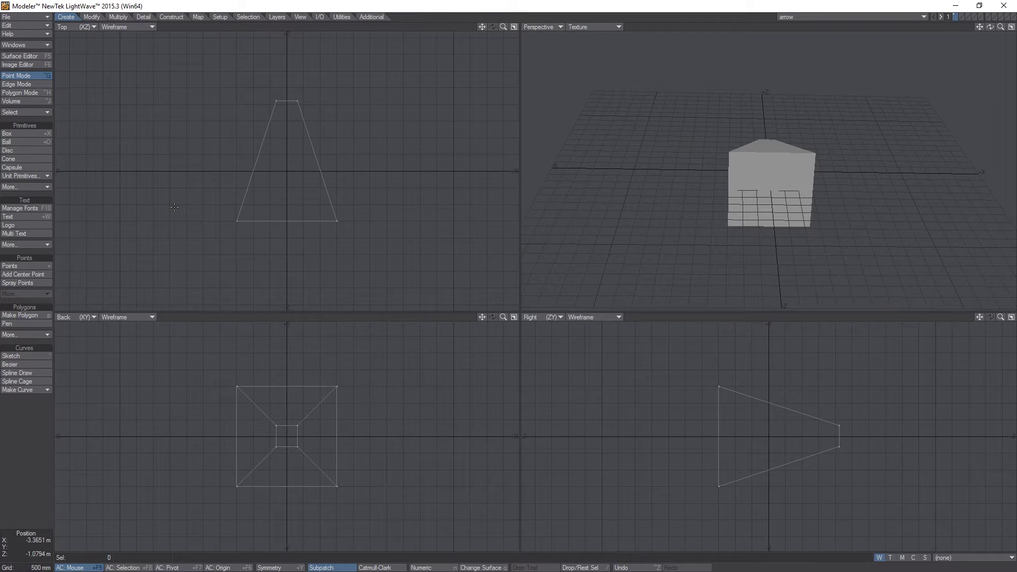
Switch to LightWave Layout and check the content directory path in its preferences.
{"action": "left_click", "coordinate": [957, 7]}
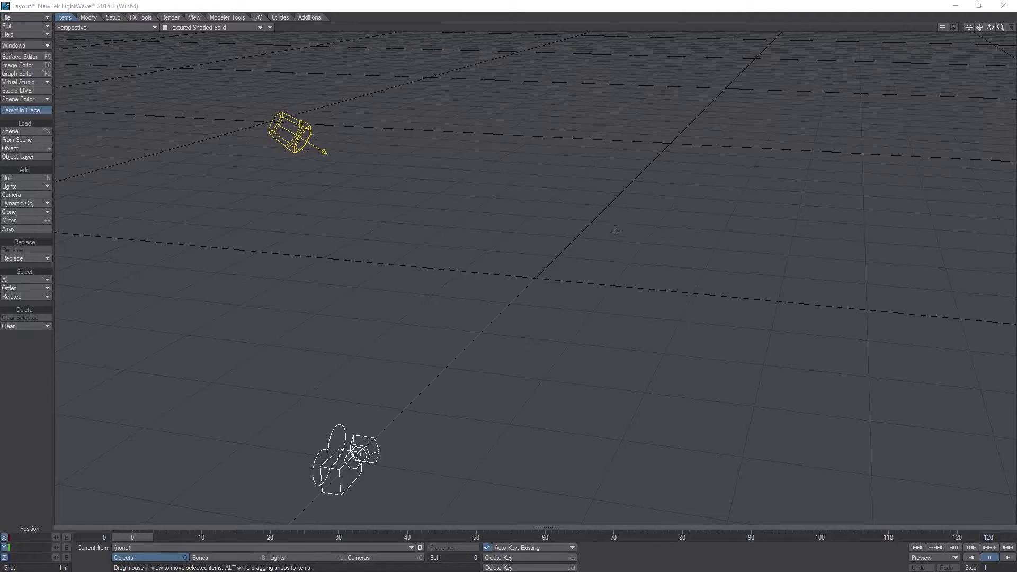
{"action": "left_click", "coordinate": [641, 189]}
{"action": "key", "text": "o"}
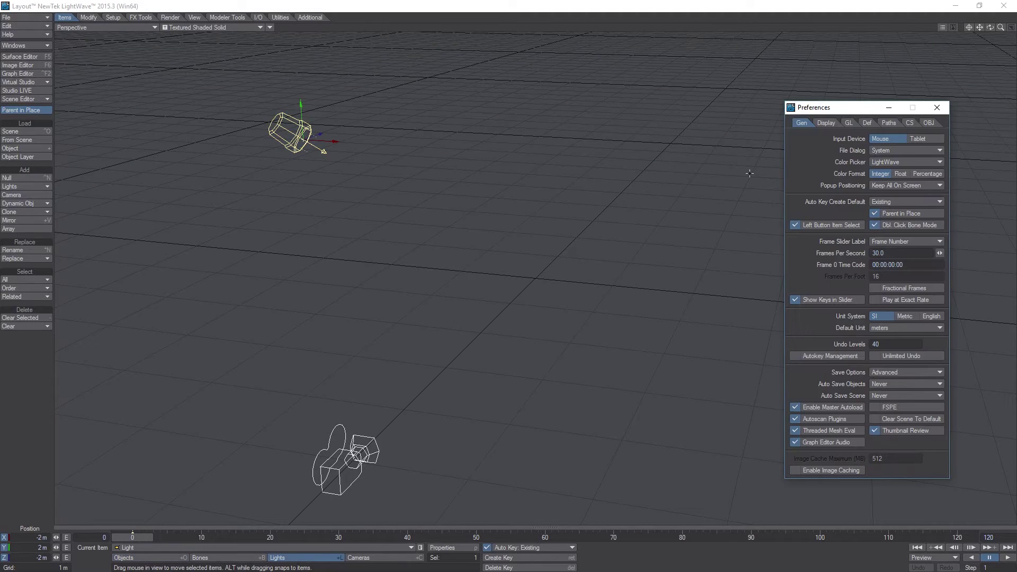
{"action": "left_click", "coordinate": [889, 123]}
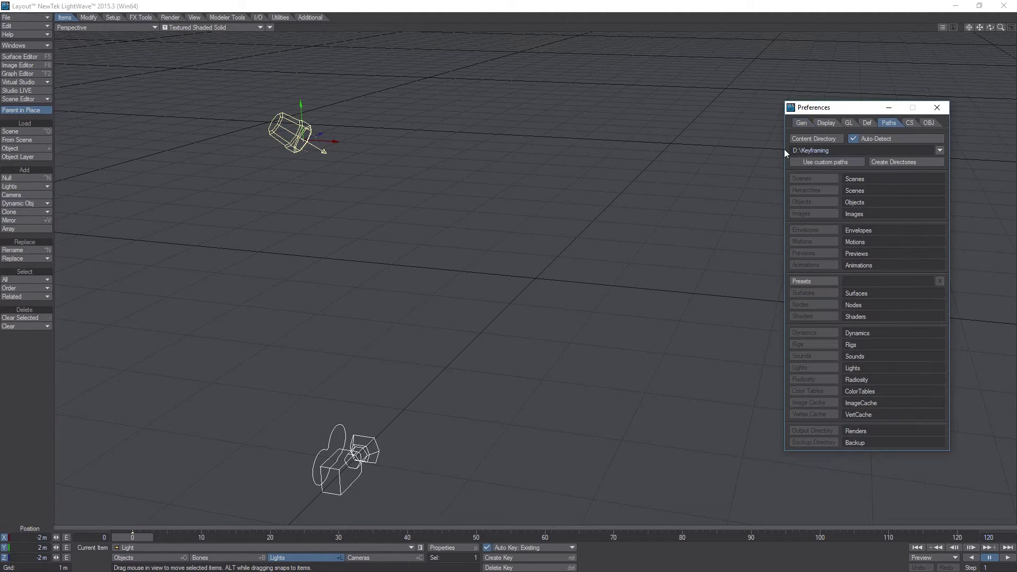
{"action": "left_click", "coordinate": [937, 108]}
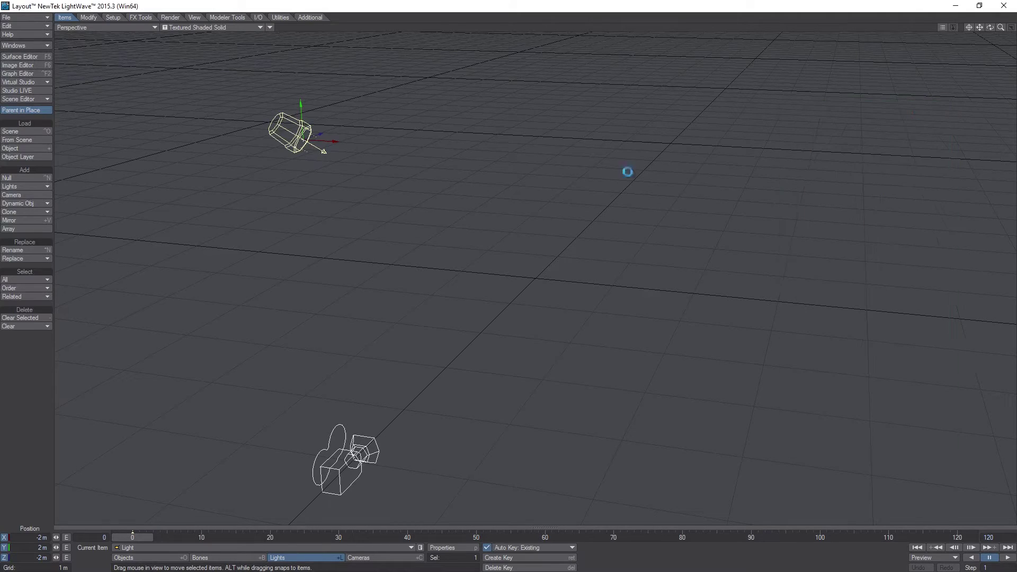
Load the object arrow.lwo from the Objects folder into the scene.
{"action": "left_click", "coordinate": [23, 18]}
{"action": "mouse_move", "coordinate": [32, 19]}
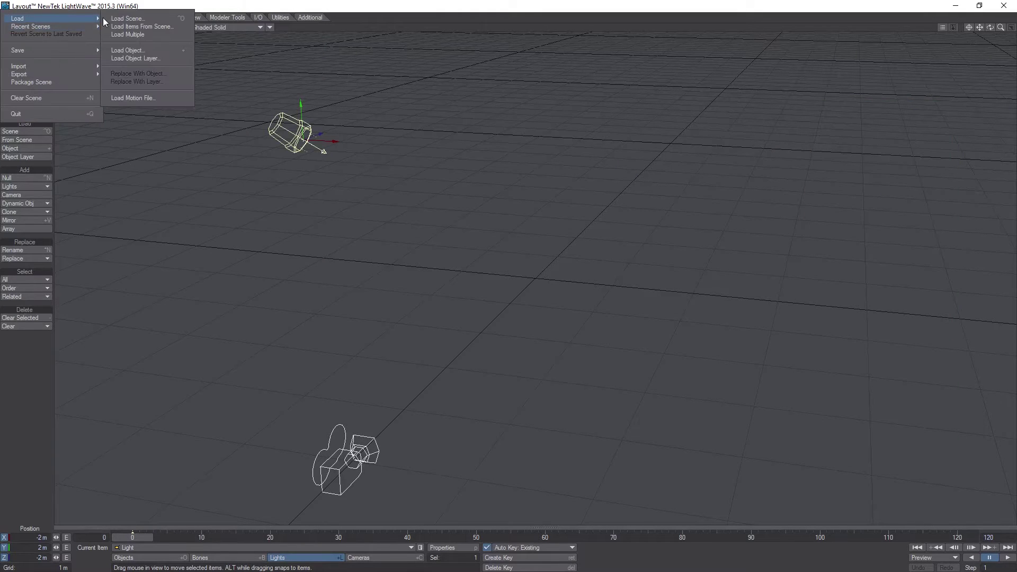
{"action": "left_click", "coordinate": [137, 51]}
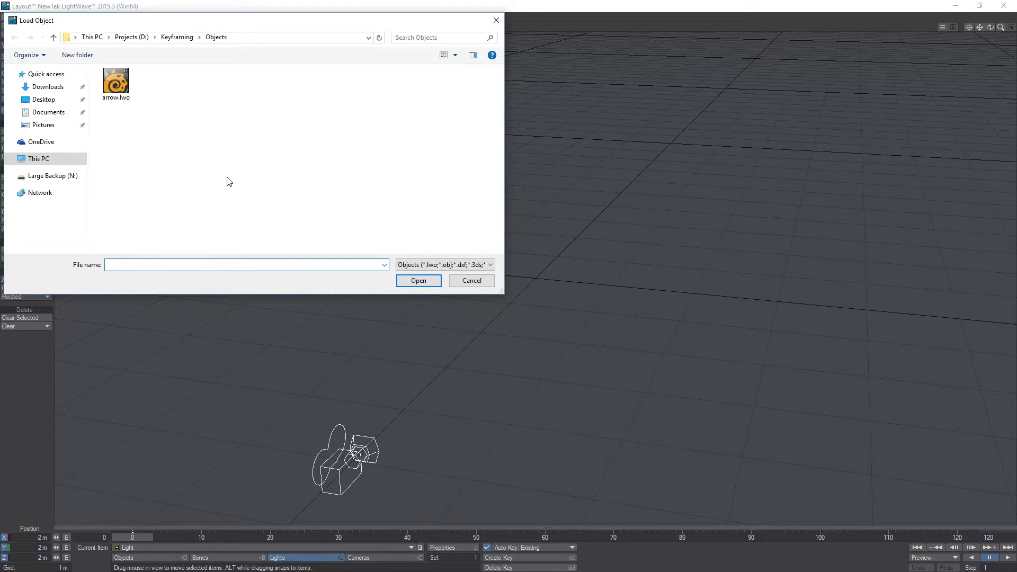
{"action": "double_click", "coordinate": [117, 82]}
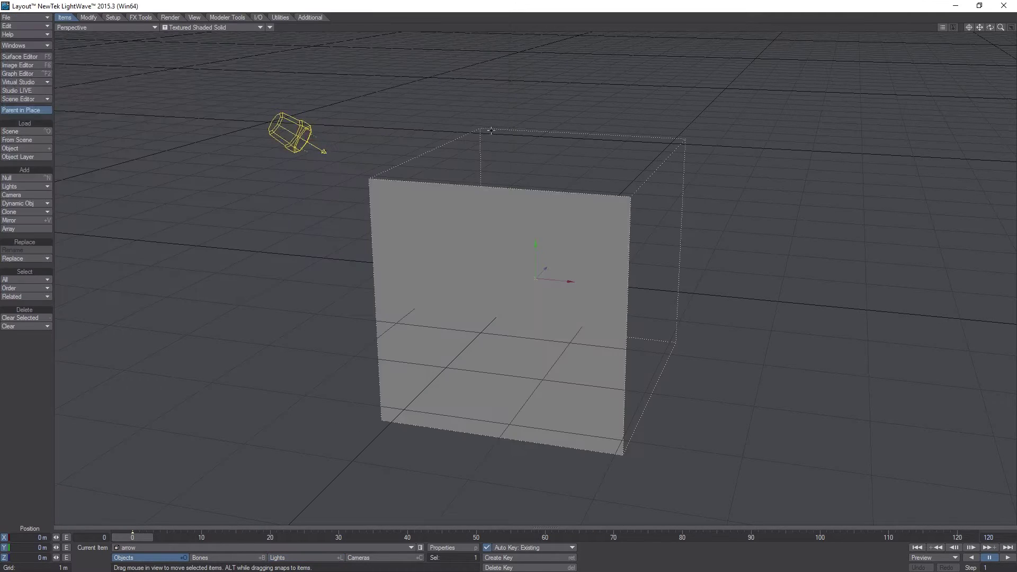
Display the perspective view in Wireframe, with the arrow, light and camera all in view.
{"action": "left_click_drag", "start_coordinate": [990, 28], "coordinate": [967, 69]}
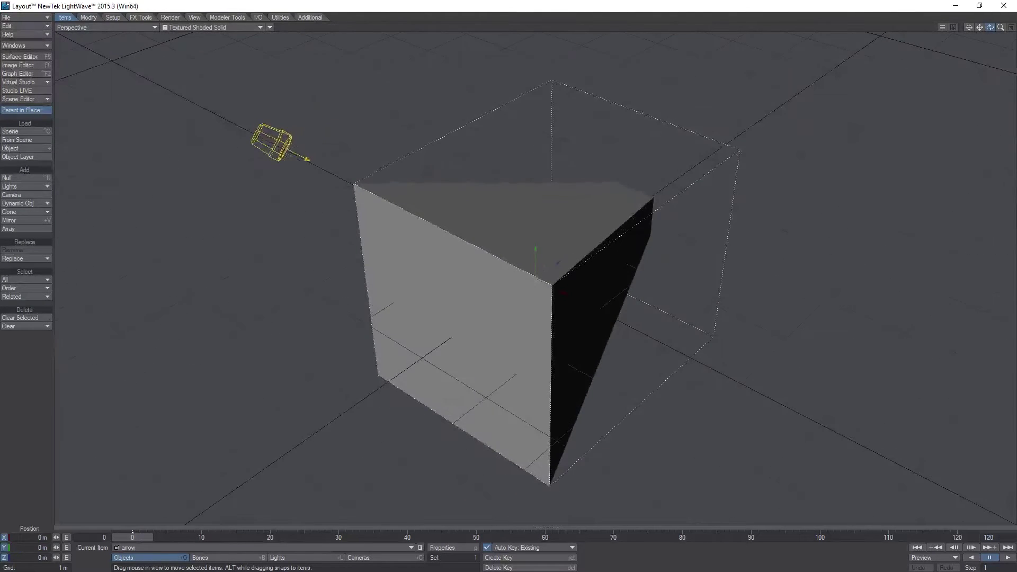
{"action": "left_click", "coordinate": [212, 27]}
{"action": "left_click", "coordinate": [213, 30]}
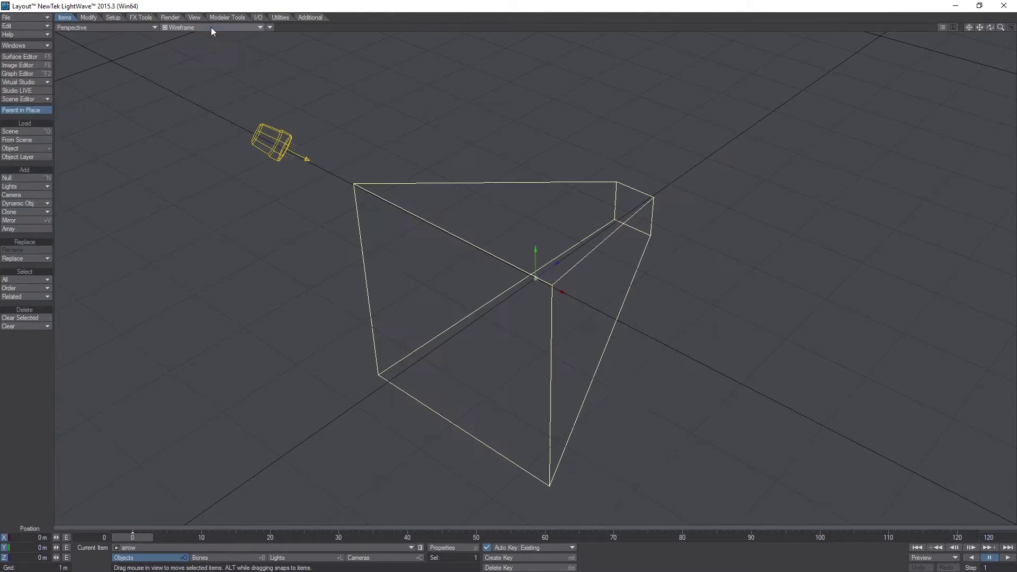
{"action": "mouse_move", "coordinate": [1001, 28]}
{"action": "left_mouse_down"}
{"action": "mouse_move", "coordinate": [948, 30]}
{"action": "mouse_move", "coordinate": [994, 35]}
{"action": "mouse_move", "coordinate": [1014, 25]}
{"action": "mouse_move", "coordinate": [980, 28]}
{"action": "mouse_move", "coordinate": [994, 30]}
{"action": "left_mouse_up"}
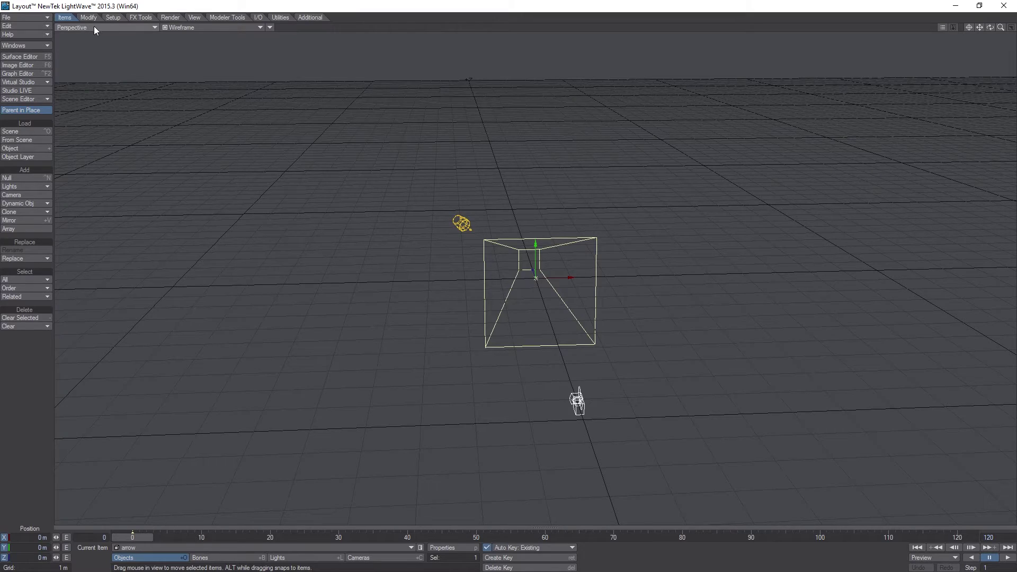
Select the light and move it away from the arrow to about X -16.1 m and Y 11 m.
{"action": "mouse_move", "coordinate": [991, 28]}
{"action": "left_mouse_down"}
{"action": "mouse_move", "coordinate": [1013, 35]}
{"action": "mouse_move", "coordinate": [1014, 13]}
{"action": "mouse_move", "coordinate": [991, 33]}
{"action": "mouse_move", "coordinate": [971, 20]}
{"action": "mouse_move", "coordinate": [994, 13]}
{"action": "mouse_move", "coordinate": [1004, 30]}
{"action": "mouse_move", "coordinate": [992, 33]}
{"action": "left_mouse_up"}
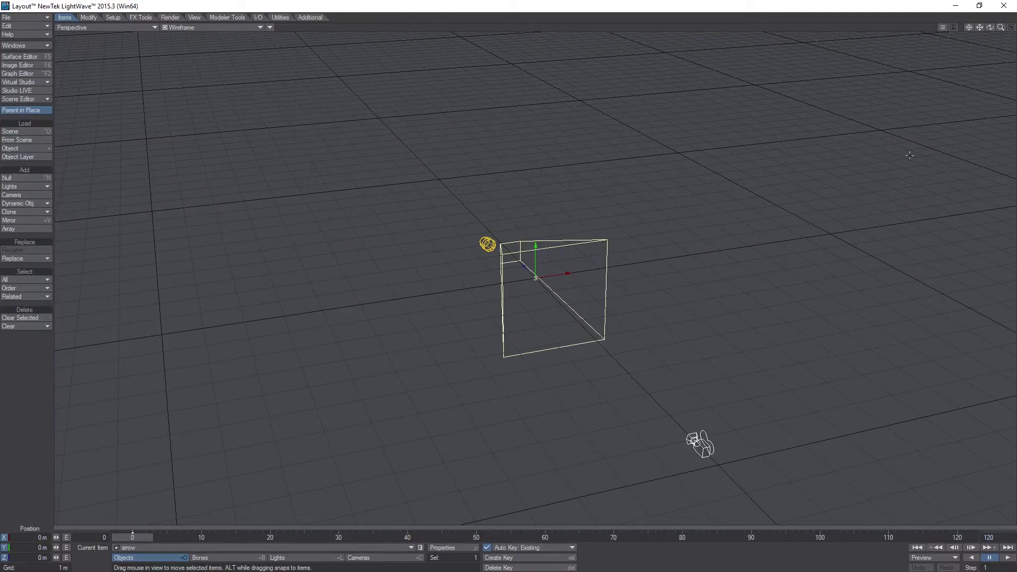
{"action": "mouse_move", "coordinate": [991, 28]}
{"action": "left_mouse_down"}
{"action": "mouse_move", "coordinate": [966, 25]}
{"action": "mouse_move", "coordinate": [997, 23]}
{"action": "left_mouse_up"}
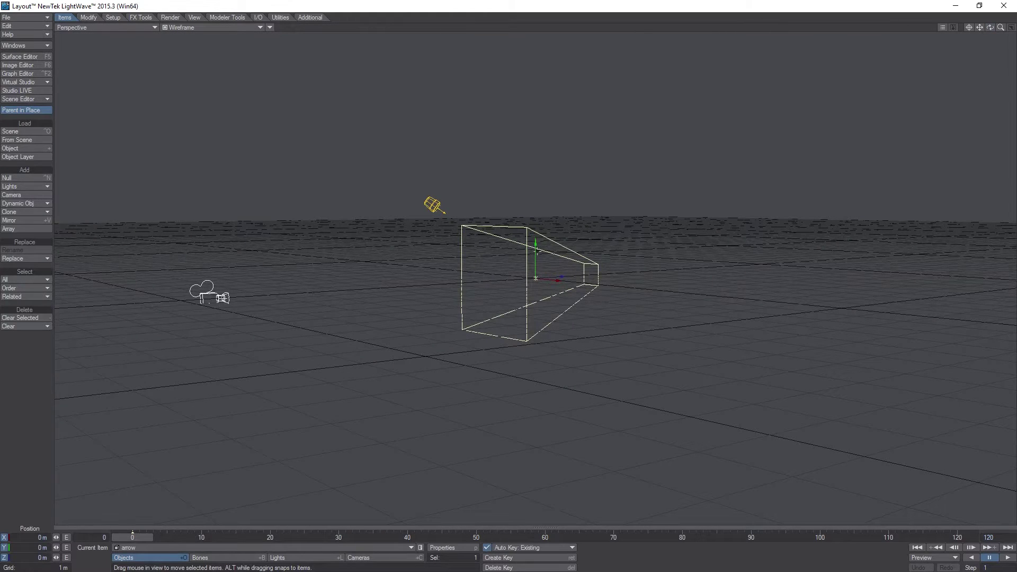
{"action": "mouse_move", "coordinate": [990, 27]}
{"action": "left_mouse_down"}
{"action": "mouse_move", "coordinate": [1006, 45]}
{"action": "mouse_move", "coordinate": [988, 28]}
{"action": "left_mouse_up"}
{"action": "left_click", "coordinate": [490, 253]}
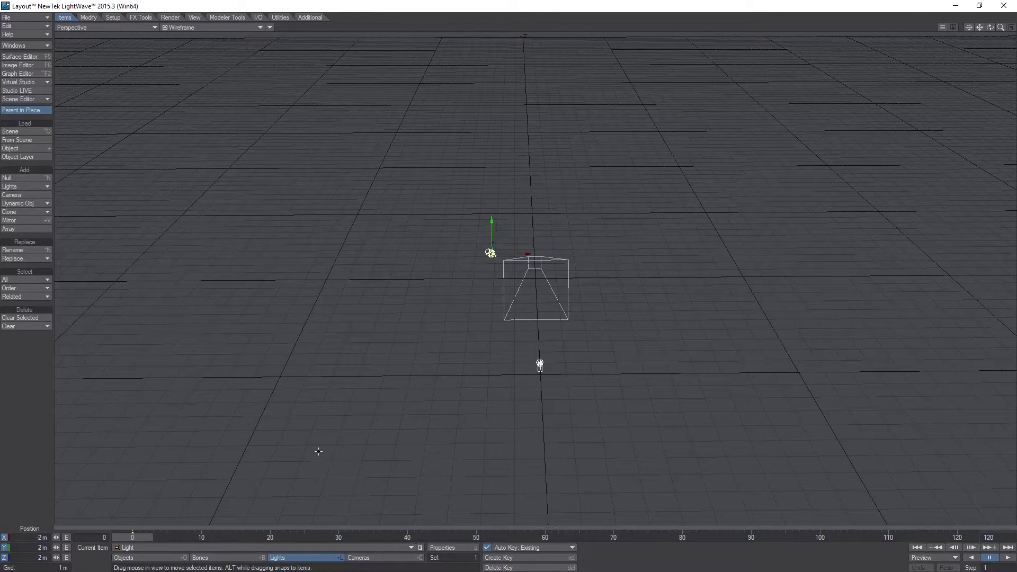
{"action": "left_click_drag", "start_coordinate": [464, 348], "coordinate": [190, 351]}
{"action": "left_click_drag", "start_coordinate": [358, 369], "coordinate": [341, 369]}
{"action": "right_click_drag", "start_coordinate": [341, 370], "coordinate": [341, 283]}
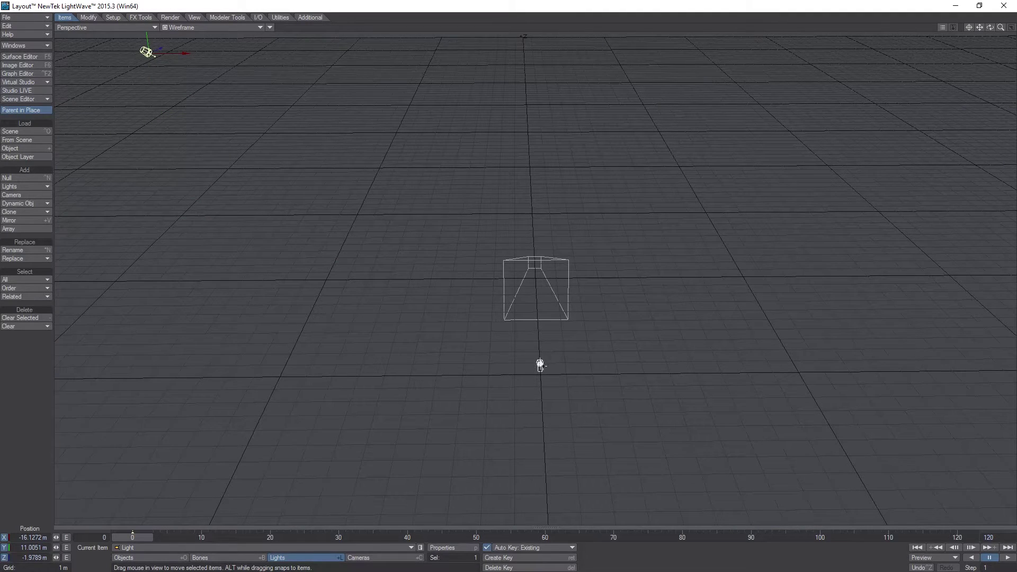
Select the camera, check its resolution properties, and move it back to about Z -23.2 m.
{"action": "left_click", "coordinate": [539, 366]}
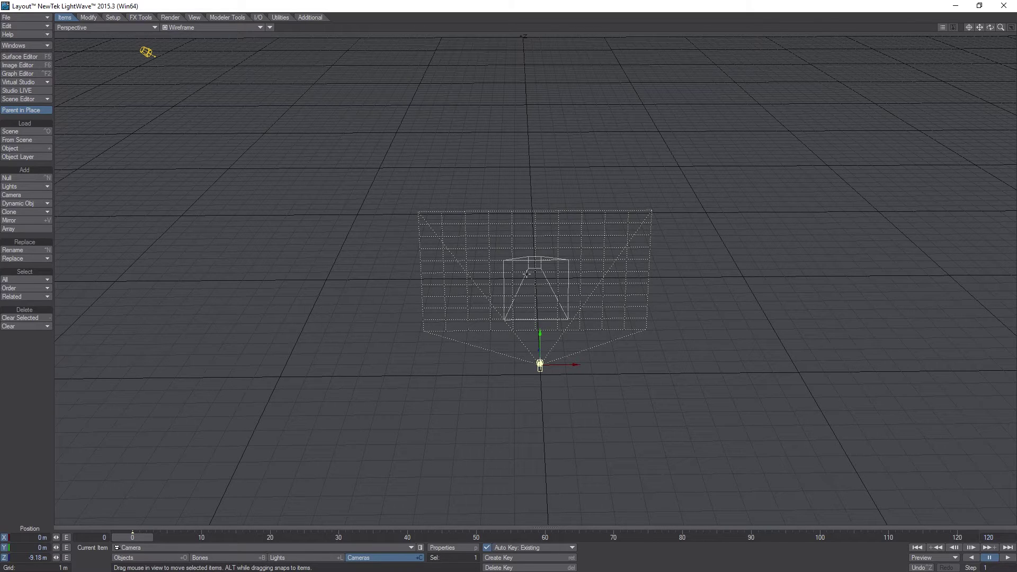
{"action": "left_click", "coordinate": [467, 548]}
{"action": "left_click_drag", "start_coordinate": [97, 101], "coordinate": [279, 103]}
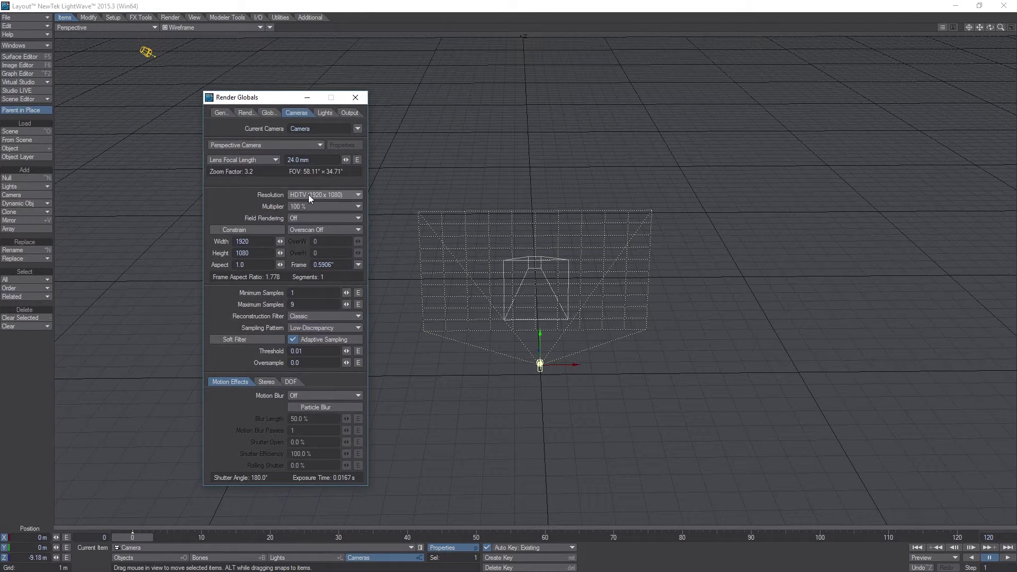
{"action": "left_click", "coordinate": [355, 98]}
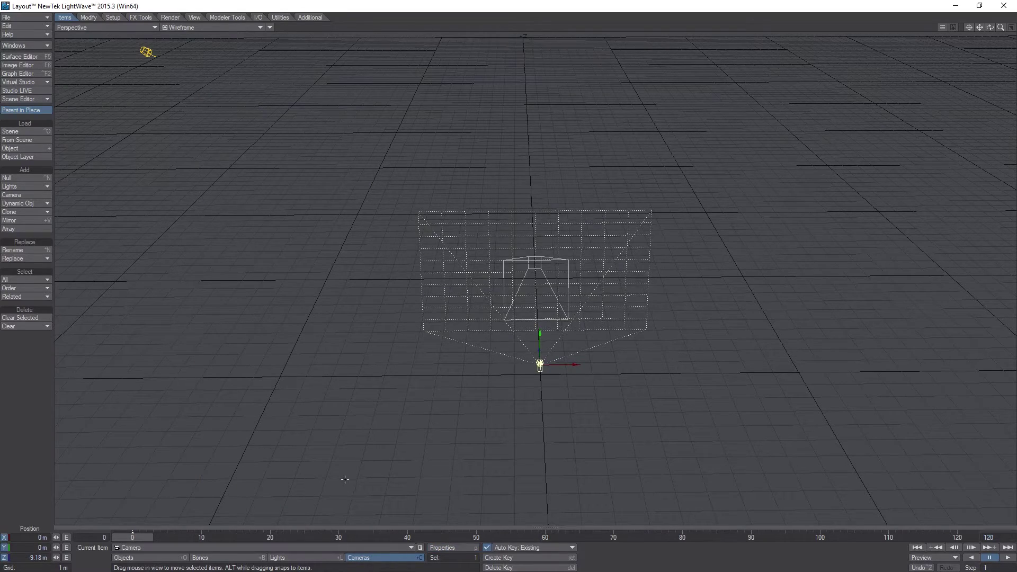
{"action": "left_click_drag", "start_coordinate": [305, 294], "coordinate": [310, 365]}
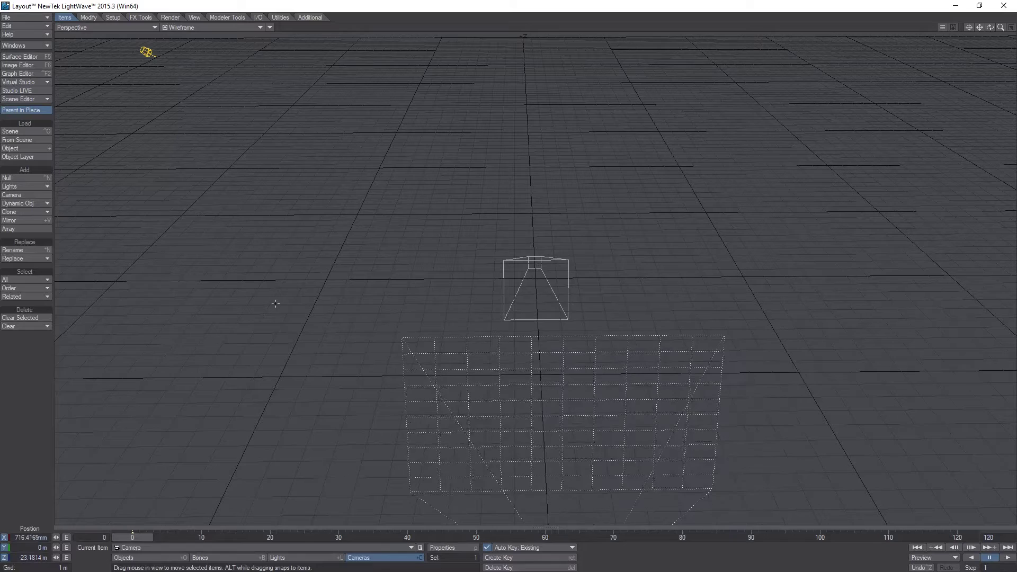
Select the arrow object and scrub the timeline to frame 25.
{"action": "left_click", "coordinate": [142, 559]}
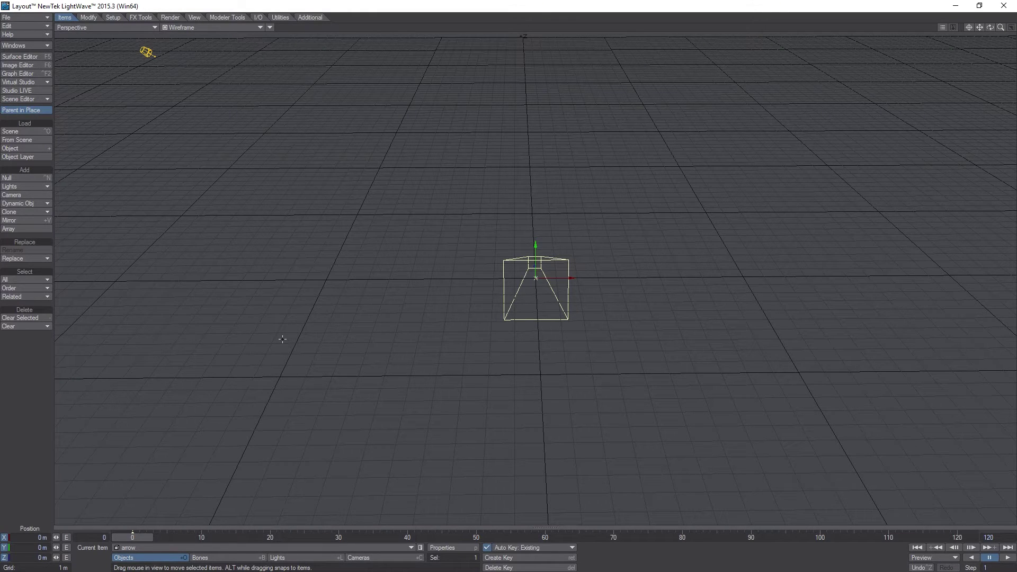
{"action": "mouse_move", "coordinate": [132, 538]}
{"action": "left_mouse_down"}
{"action": "mouse_move", "coordinate": [957, 537]}
{"action": "mouse_move", "coordinate": [132, 537]}
{"action": "left_mouse_up"}
{"action": "left_click_drag", "start_coordinate": [134, 539], "coordinate": [305, 539]}
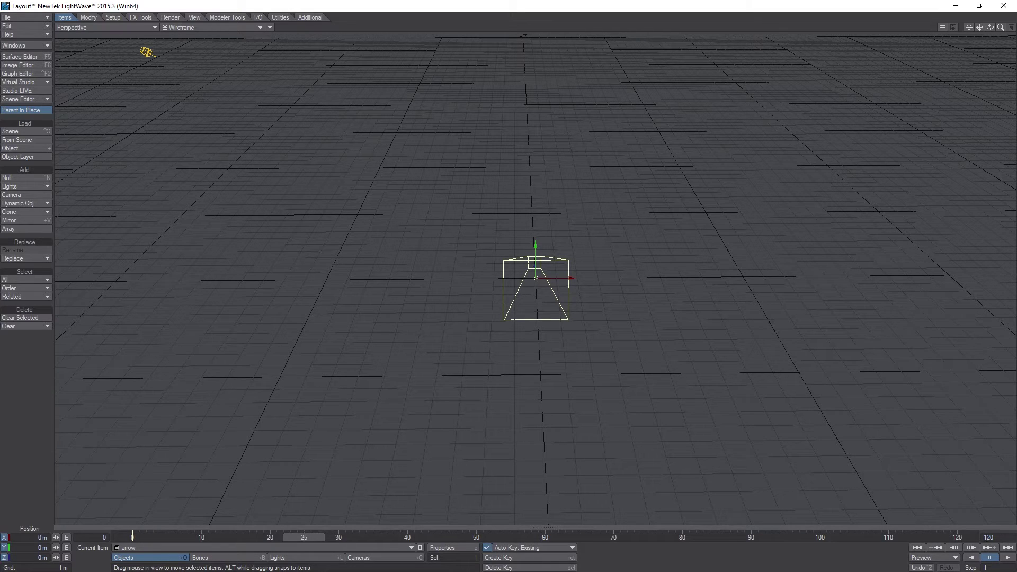
Try a last frame of 1000 for the timeline.
{"action": "left_click", "coordinate": [1003, 537]}
{"action": "type", "text": "1000"}
{"action": "key", "text": "Return"}
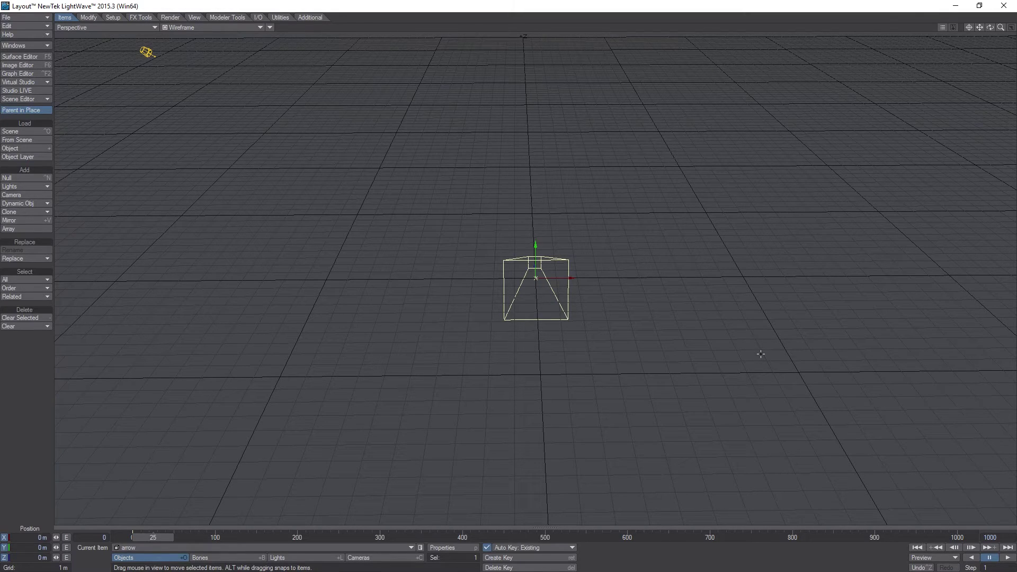
Set the timeline's last frame to 125 and return to frame 0.
{"action": "left_click", "coordinate": [1008, 538]}
{"action": "type", "text": "125"}
{"action": "key", "text": "Return"}
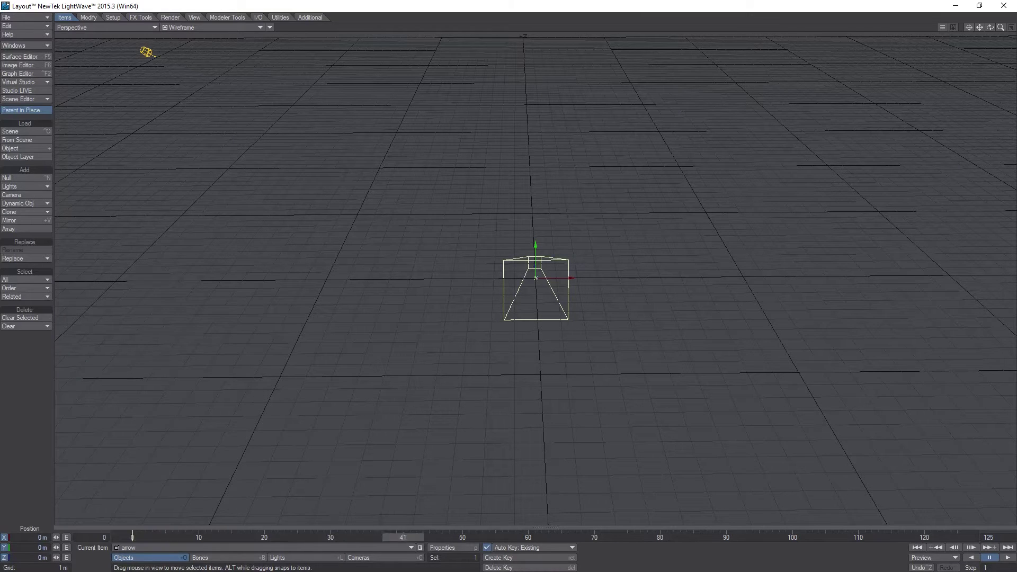
{"action": "left_click_drag", "start_coordinate": [403, 538], "coordinate": [135, 539]}
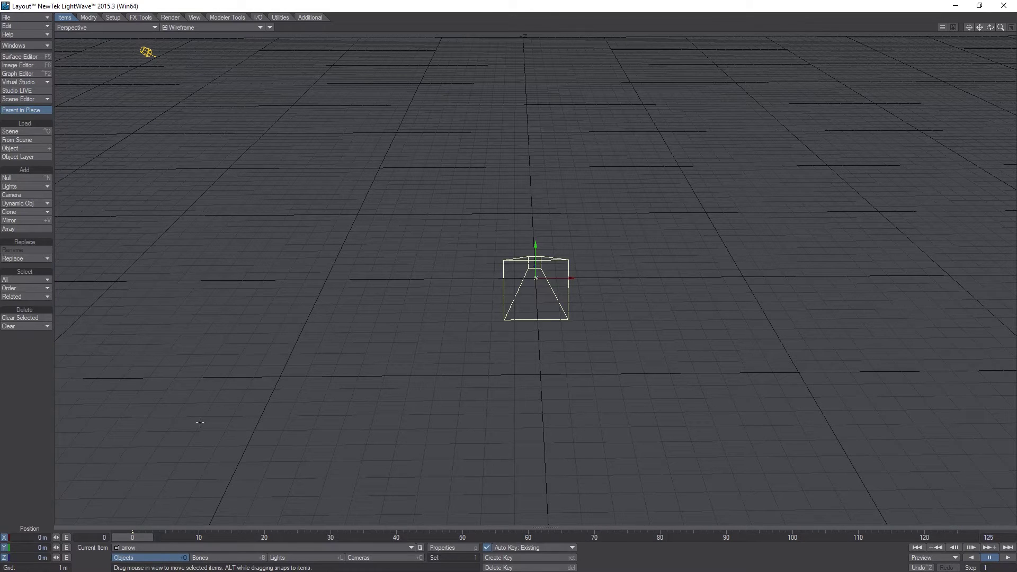
Move the arrow at frame 0 to a starting position of about X -13.5 m and Z -14.1 m.
{"action": "left_click_drag", "start_coordinate": [325, 402], "coordinate": [140, 421]}
{"action": "left_click_drag", "start_coordinate": [352, 297], "coordinate": [165, 420]}
{"action": "mouse_move", "coordinate": [437, 305]}
{"action": "left_mouse_down"}
{"action": "mouse_move", "coordinate": [486, 247]}
{"action": "mouse_move", "coordinate": [423, 317]}
{"action": "left_mouse_up"}
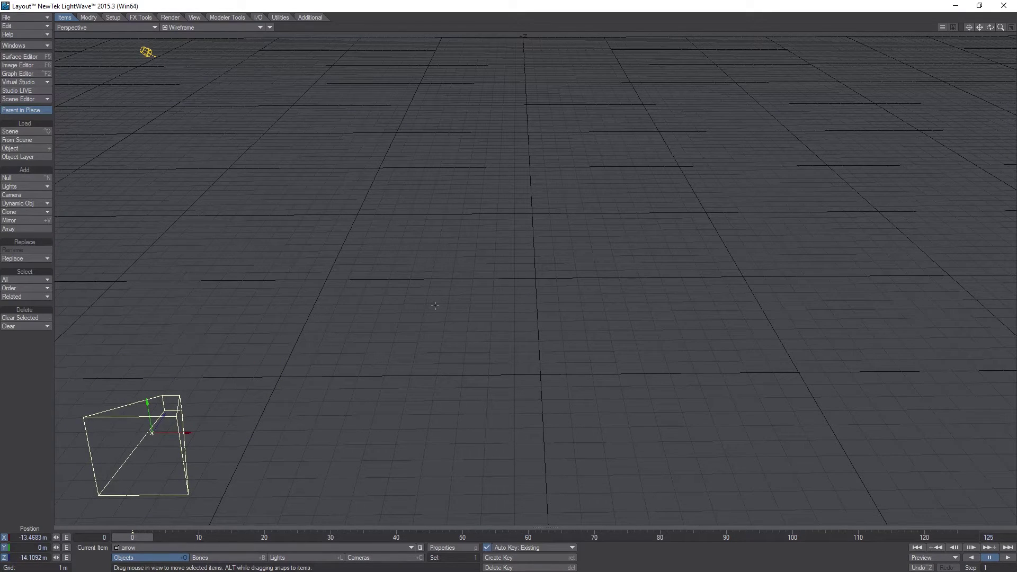
{"action": "left_click_drag", "start_coordinate": [991, 27], "coordinate": [935, 35]}
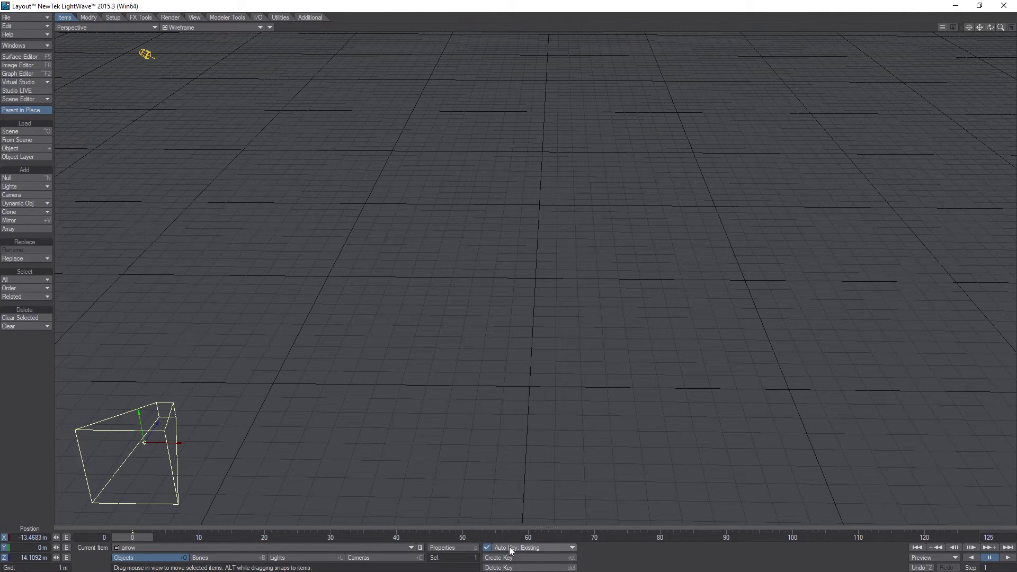
Review the available Auto Key modes without changing the current one.
{"action": "left_click", "coordinate": [548, 551]}
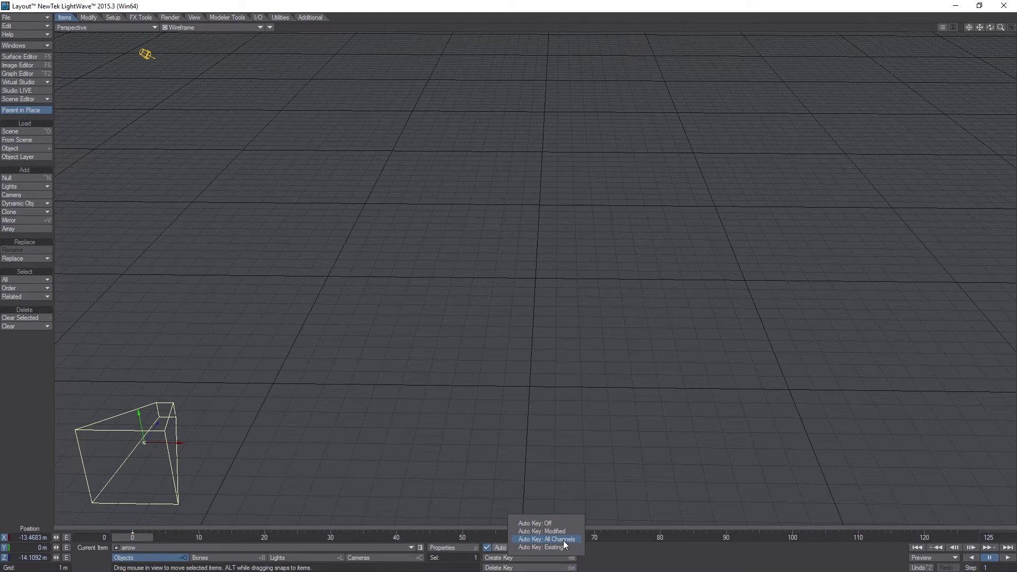
{"action": "left_click", "coordinate": [599, 556]}
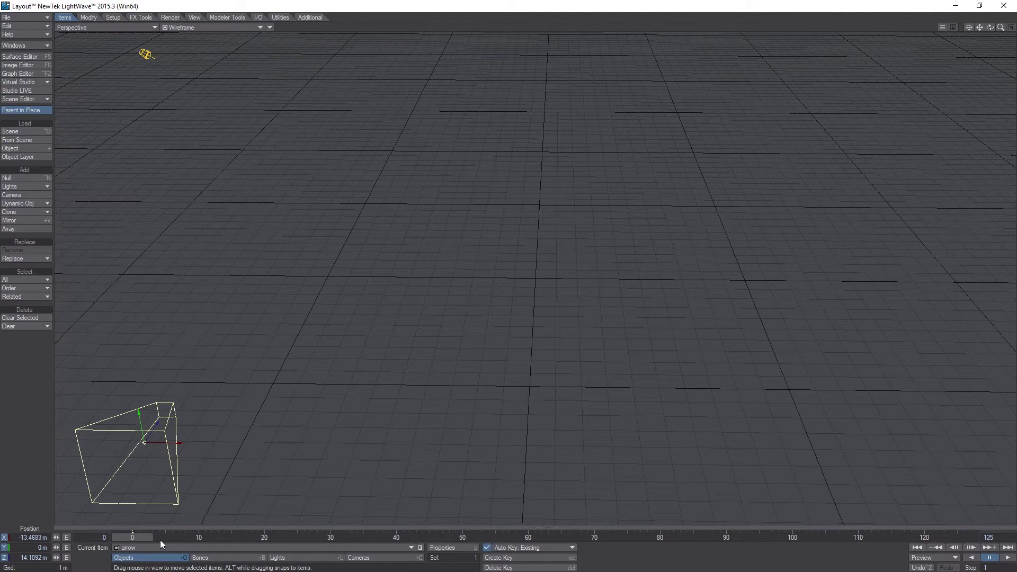
{"action": "left_click", "coordinate": [142, 547]}
{"action": "left_click", "coordinate": [142, 544]}
Create a motion key for the arrow at frame 25 and move it to about X -10 m, Z 10 m.
{"action": "left_click", "coordinate": [297, 539]}
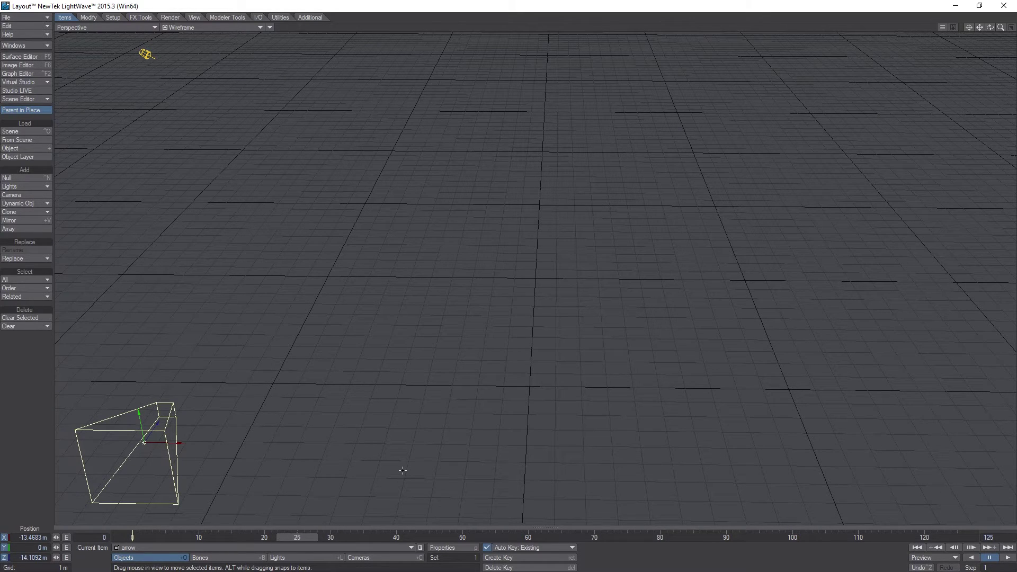
{"action": "key", "text": "Return"}
{"action": "key", "text": "Return"}
{"action": "mouse_move", "coordinate": [315, 539]}
{"action": "left_mouse_down"}
{"action": "mouse_move", "coordinate": [283, 539]}
{"action": "mouse_move", "coordinate": [298, 537]}
{"action": "left_mouse_up"}
{"action": "left_click_drag", "start_coordinate": [144, 442], "coordinate": [365, 203]}
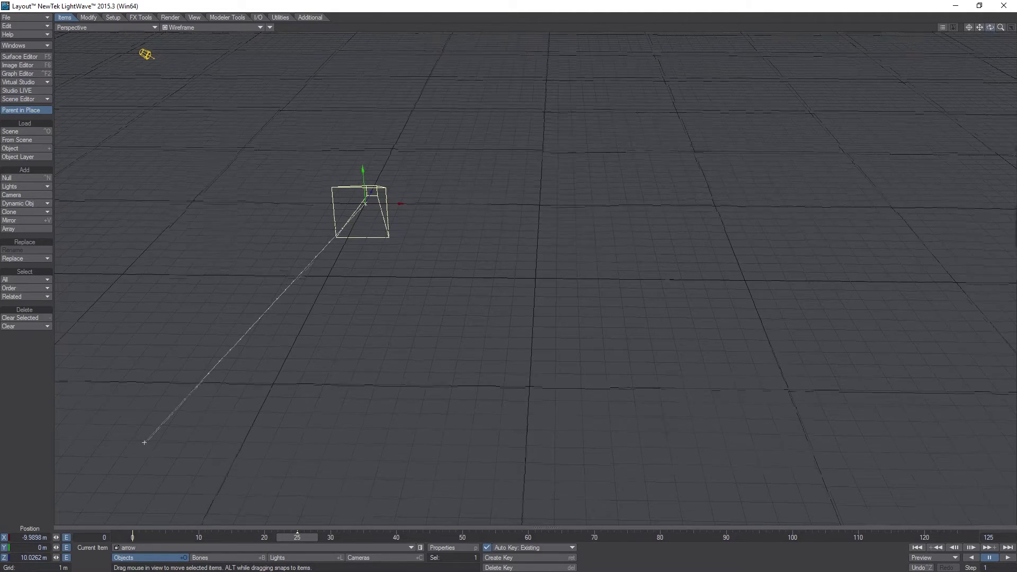
Create a motion key at frame 50 and move the arrow along X to about 10 m.
{"action": "mouse_move", "coordinate": [990, 27]}
{"action": "left_mouse_down"}
{"action": "mouse_move", "coordinate": [922, 24]}
{"action": "mouse_move", "coordinate": [879, 8]}
{"action": "mouse_move", "coordinate": [974, 53]}
{"action": "mouse_move", "coordinate": [975, 30]}
{"action": "left_mouse_up"}
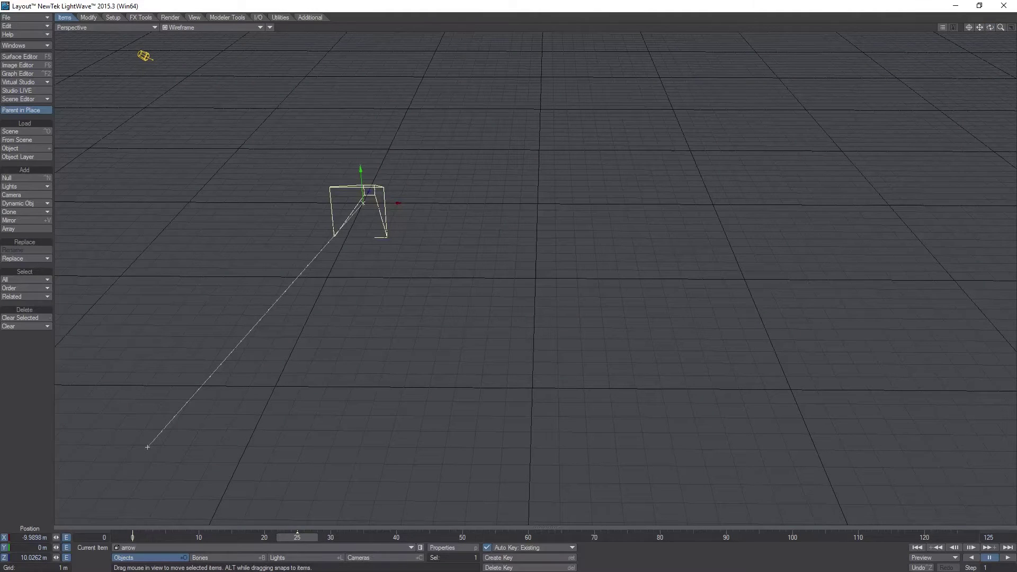
{"action": "left_click_drag", "start_coordinate": [306, 538], "coordinate": [462, 538]}
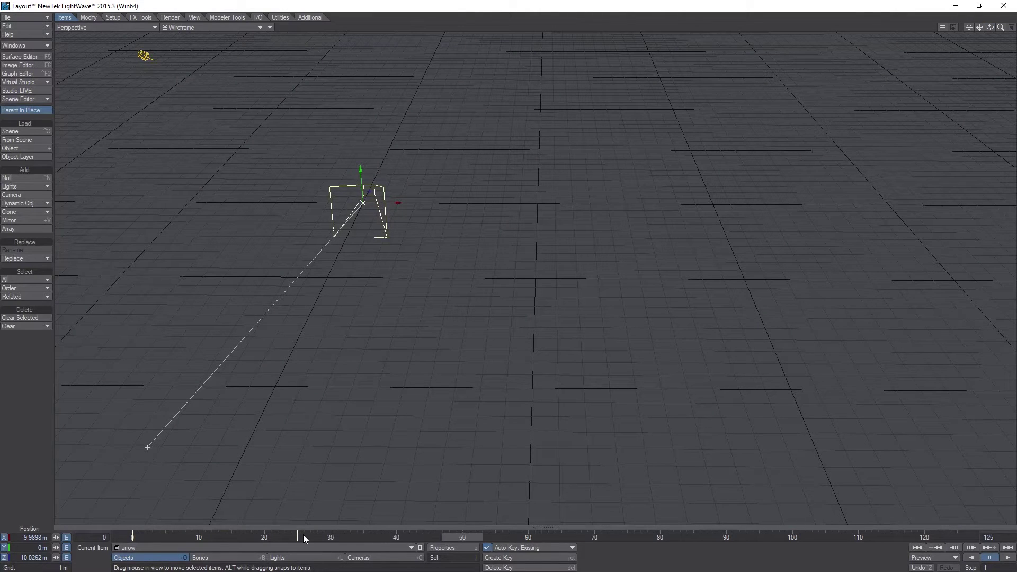
{"action": "key", "text": "Return"}
{"action": "key", "text": "Return"}
{"action": "left_click_drag", "start_coordinate": [398, 202], "coordinate": [747, 205]}
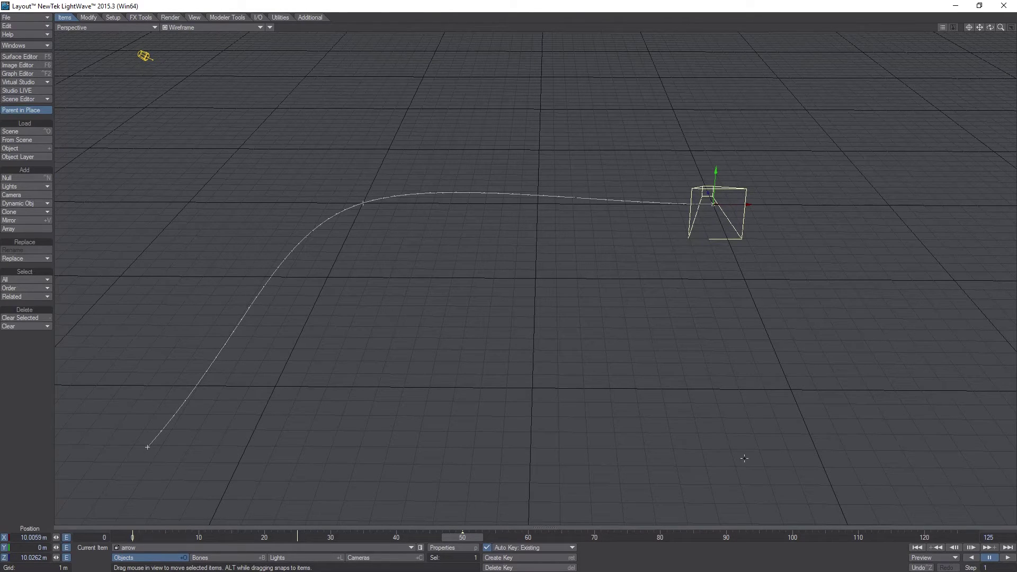
{"action": "mouse_move", "coordinate": [714, 203]}
{"action": "left_mouse_down"}
{"action": "mouse_move", "coordinate": [529, 203]}
{"action": "mouse_move", "coordinate": [804, 204]}
{"action": "mouse_move", "coordinate": [494, 204]}
{"action": "mouse_move", "coordinate": [714, 204]}
{"action": "left_mouse_up"}
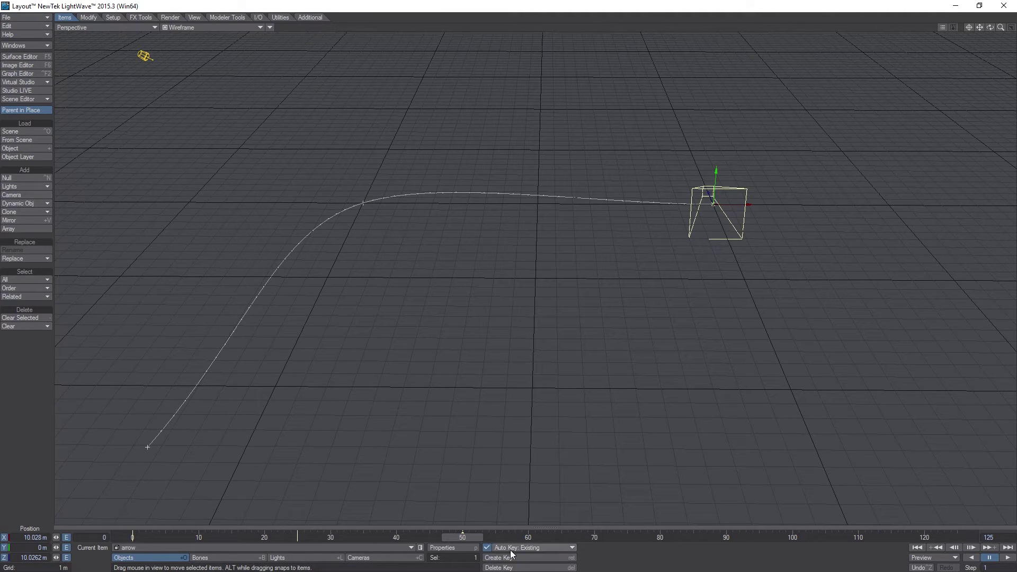
Create a motion key at frame 75 and move the arrow along Z to about -12.1 m.
{"action": "left_click", "coordinate": [628, 537]}
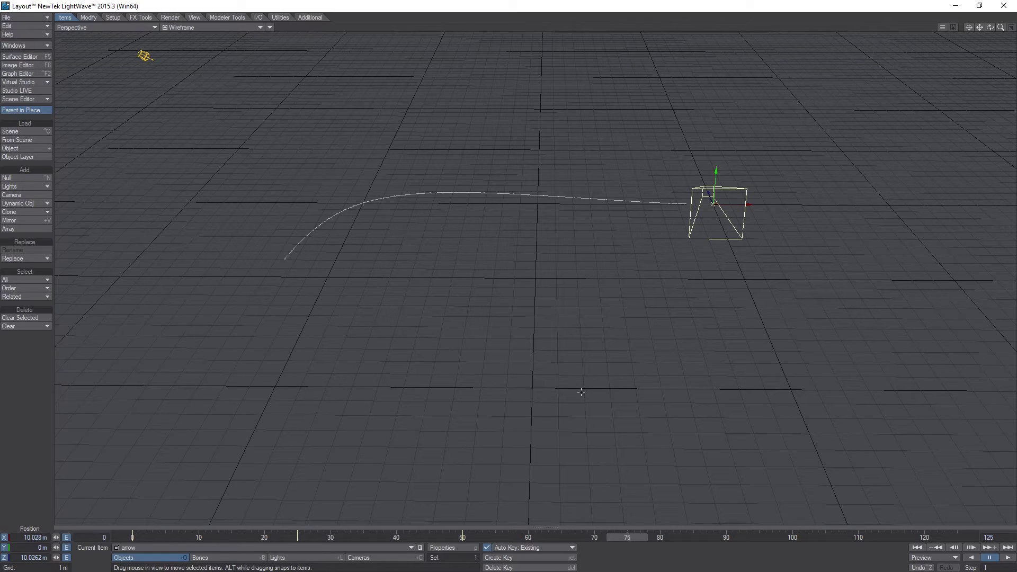
{"action": "key", "text": "Return"}
{"action": "key", "text": "Return"}
{"action": "left_click_drag", "start_coordinate": [714, 203], "coordinate": [804, 419]}
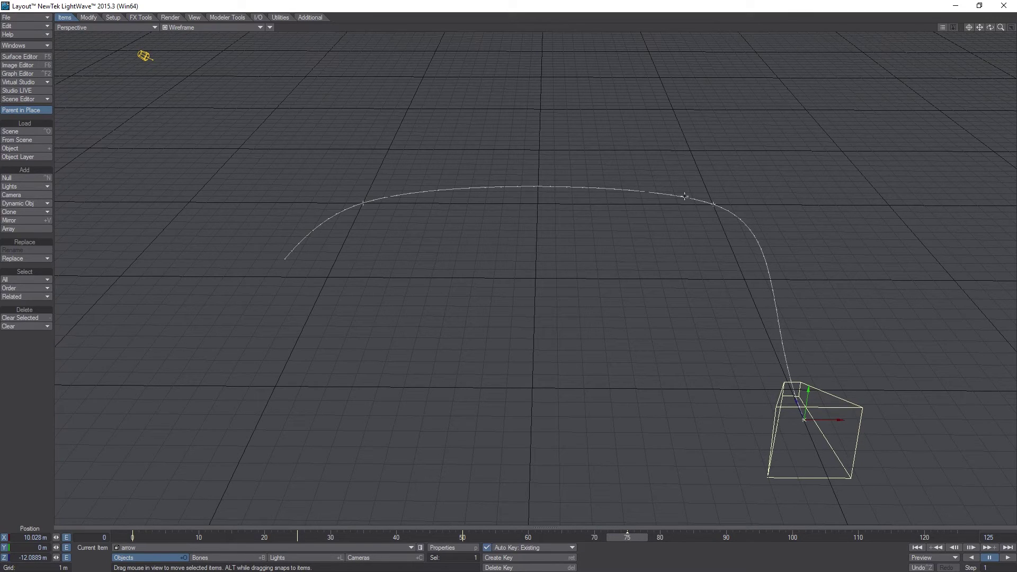
Create a motion key at frame 100 and move the arrow to the grid's centre, at about X 0 m, Z -0.13 m.
{"action": "left_click", "coordinate": [796, 537]}
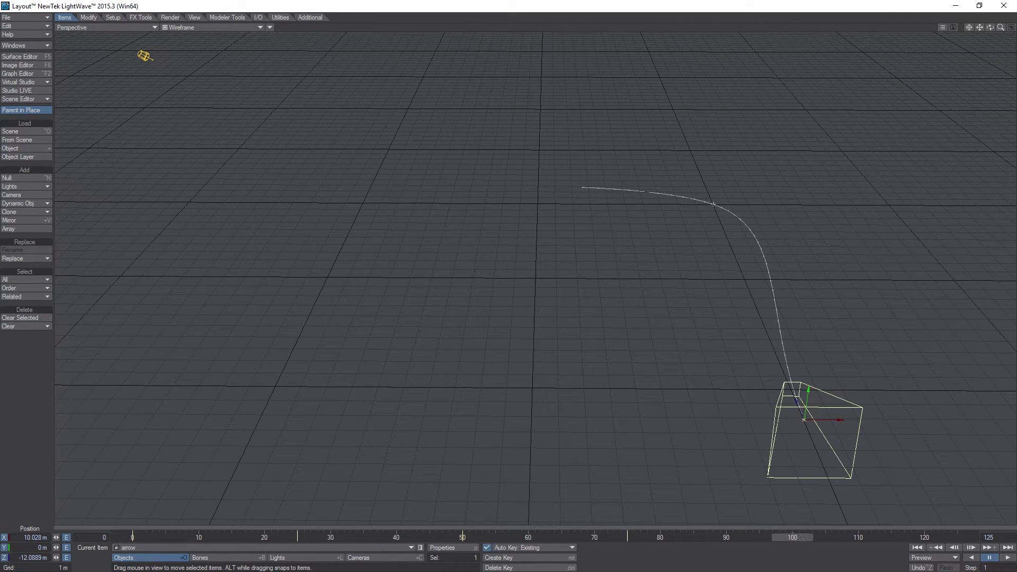
{"action": "key", "text": "Return"}
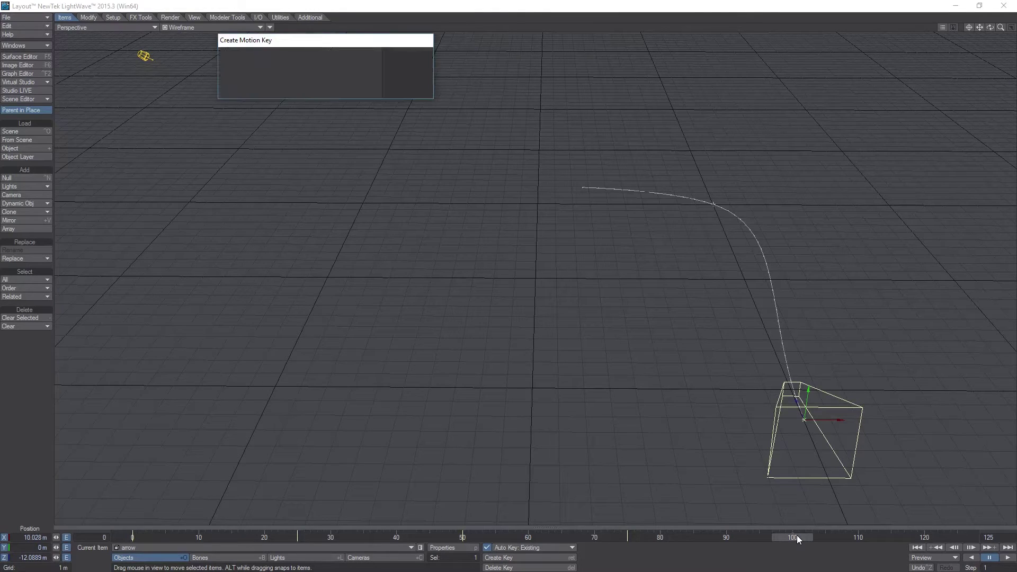
{"action": "key", "text": "Return"}
{"action": "left_click_drag", "start_coordinate": [841, 421], "coordinate": [445, 418]}
{"action": "left_click_drag", "start_coordinate": [436, 365], "coordinate": [558, 365]}
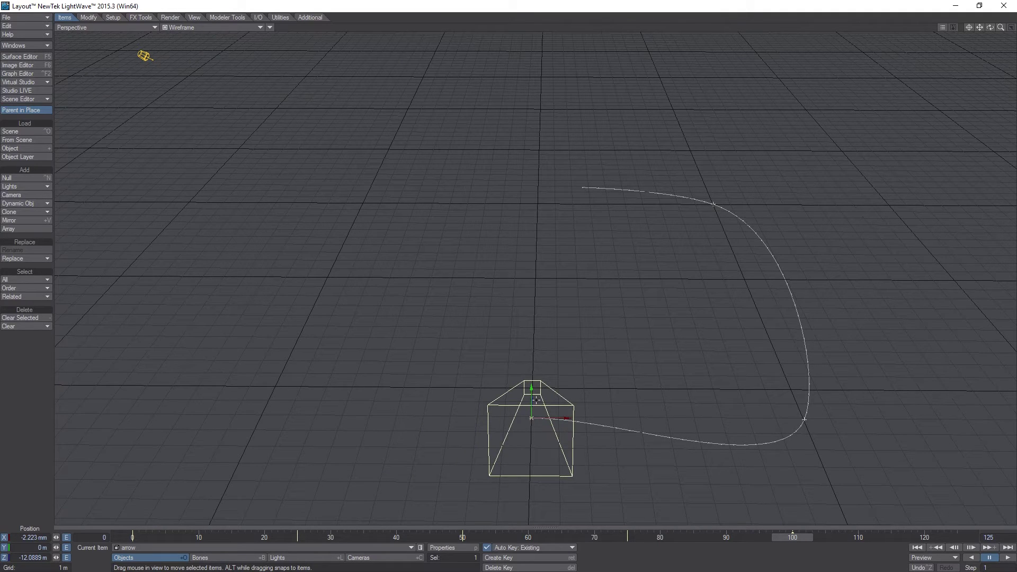
{"action": "left_click_drag", "start_coordinate": [535, 400], "coordinate": [535, 261]}
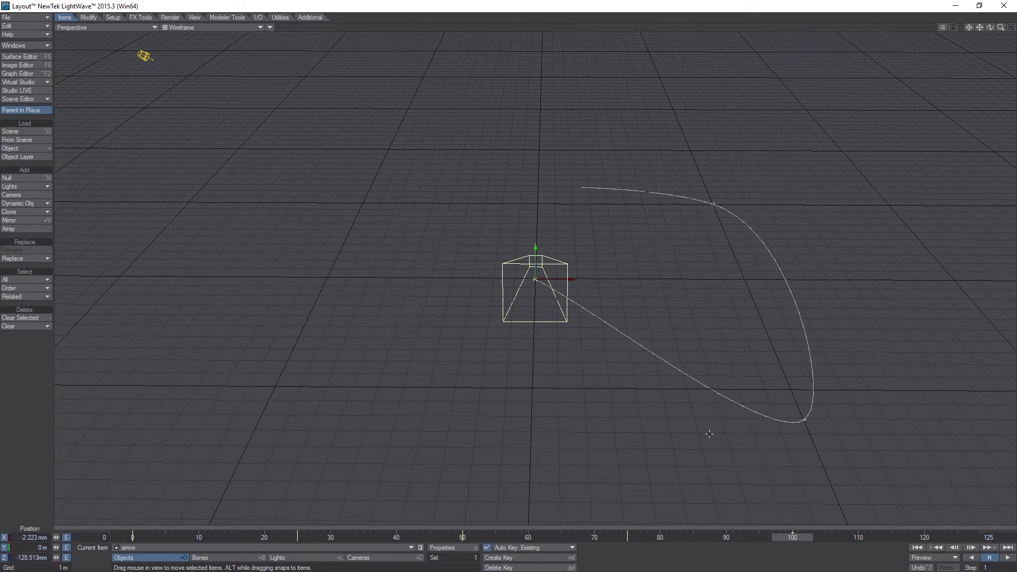
Create a motion key for the arrow at frame 125, keeping its frame 100 position.
{"action": "left_click_drag", "start_coordinate": [794, 535], "coordinate": [958, 537]}
{"action": "key", "text": "Return"}
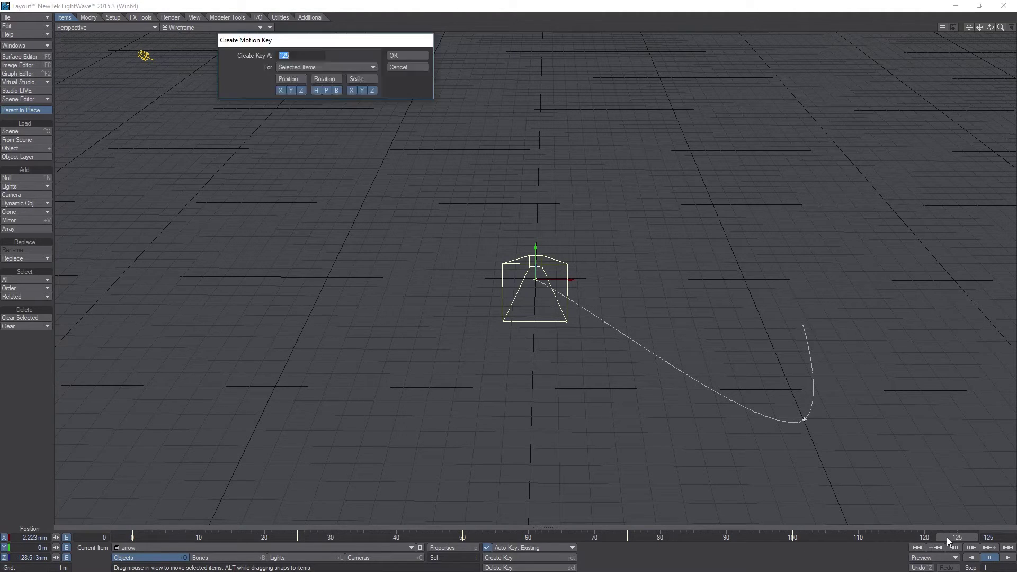
{"action": "key", "text": "Return"}
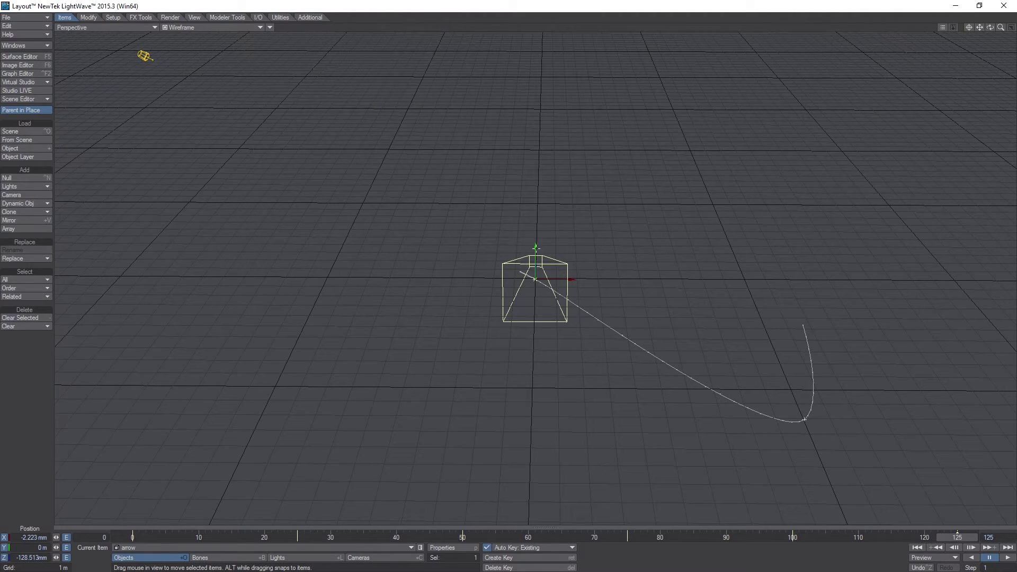
Try raising the arrow to about Y 10.5 m at frame 125, and undo the move.
{"action": "left_click_drag", "start_coordinate": [535, 249], "coordinate": [535, 26]}
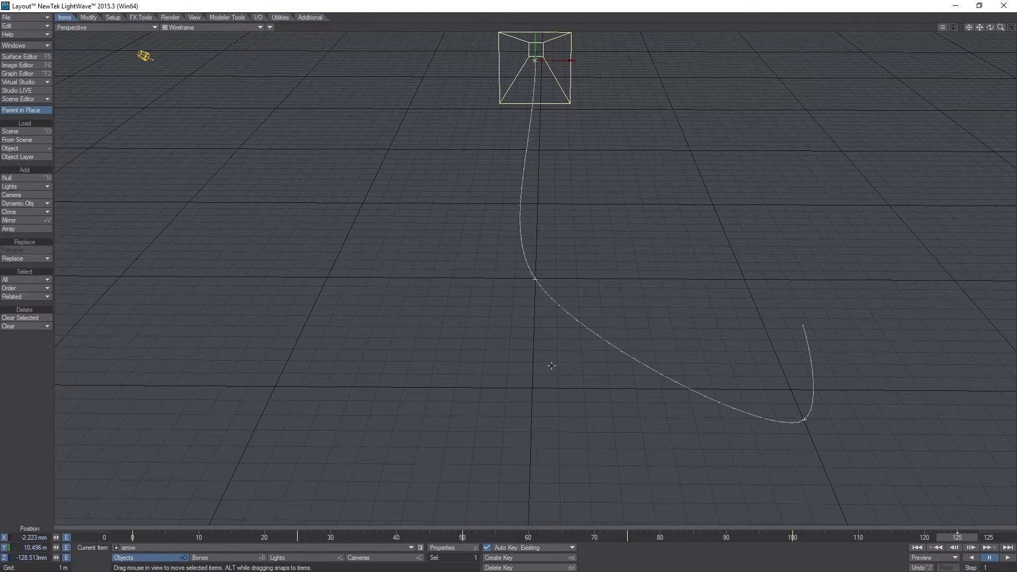
{"action": "key", "text": "ctrl+z"}
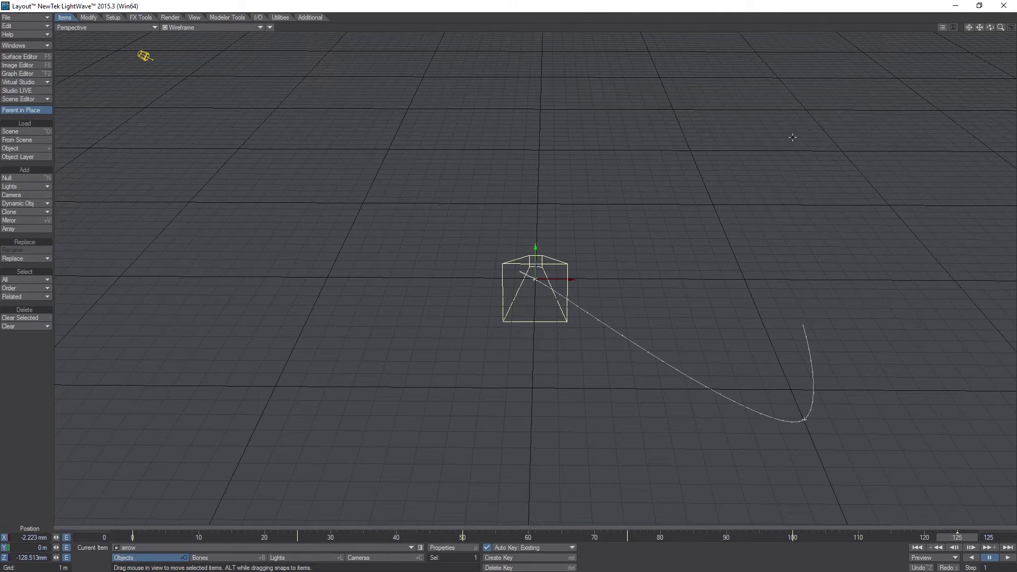
Scrub from frame 125 back to frame 0 to examine the arrow's path from a low side view.
{"action": "left_click_drag", "start_coordinate": [990, 27], "coordinate": [957, 18]}
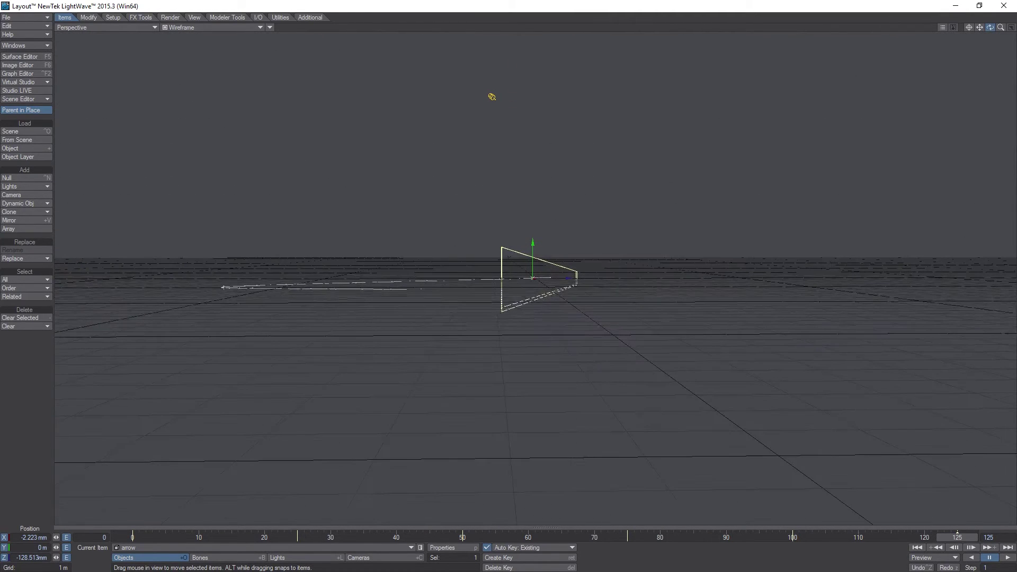
{"action": "left_click_drag", "start_coordinate": [962, 539], "coordinate": [133, 539]}
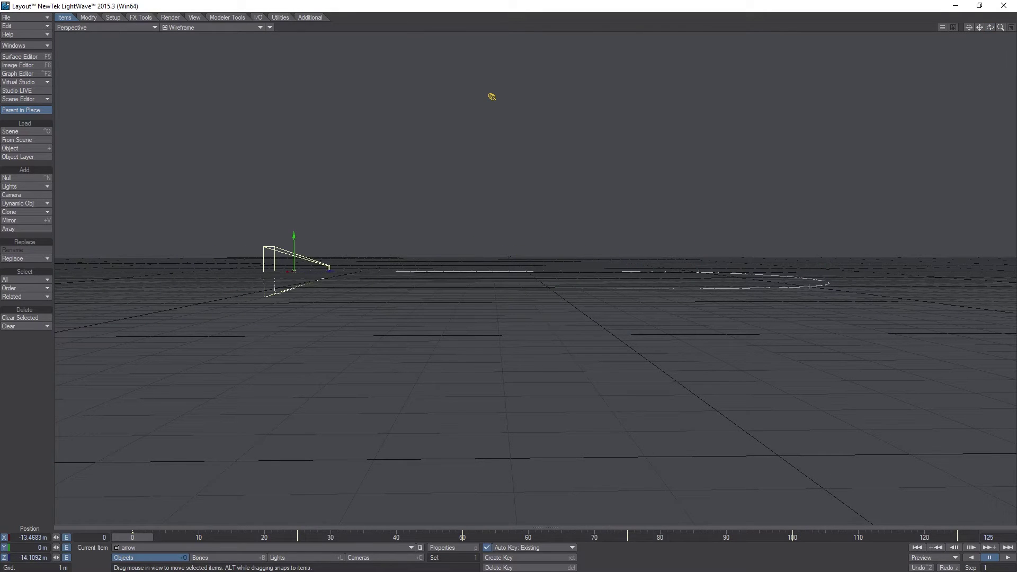
Go to frame 125 and raise the arrow to about Y 11.57 m.
{"action": "left_click_drag", "start_coordinate": [990, 27], "coordinate": [992, 44]}
{"action": "mouse_move", "coordinate": [127, 539]}
{"action": "left_mouse_down"}
{"action": "mouse_move", "coordinate": [813, 539]}
{"action": "mouse_move", "coordinate": [137, 538]}
{"action": "left_mouse_up"}
{"action": "left_click", "coordinate": [955, 539]}
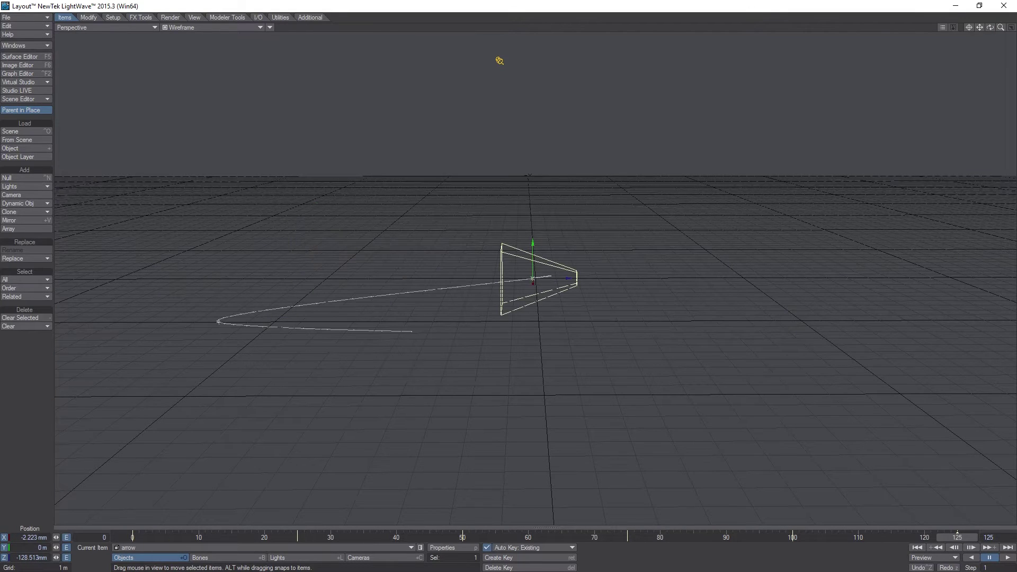
{"action": "mouse_move", "coordinate": [991, 27]}
{"action": "left_mouse_down"}
{"action": "mouse_move", "coordinate": [987, 15]}
{"action": "mouse_move", "coordinate": [976, 31]}
{"action": "mouse_move", "coordinate": [989, 30]}
{"action": "mouse_move", "coordinate": [988, 47]}
{"action": "left_mouse_up"}
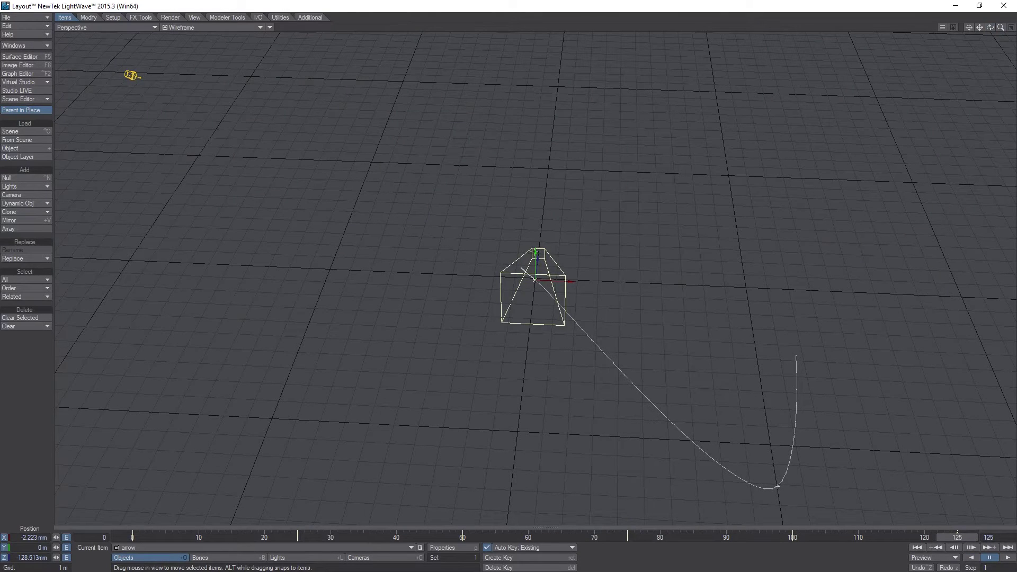
{"action": "left_click_drag", "start_coordinate": [535, 252], "coordinate": [535, 28]}
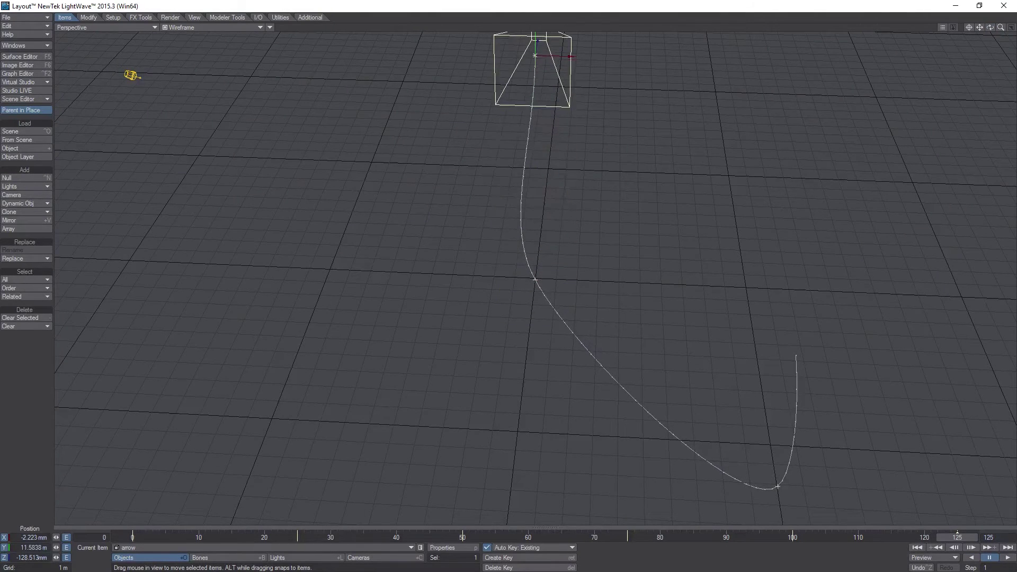
Examine the arrow's motion path from low and high angles at frame 125 and again at frame 0.
{"action": "mouse_move", "coordinate": [990, 28]}
{"action": "left_mouse_down"}
{"action": "mouse_move", "coordinate": [989, 42]}
{"action": "mouse_move", "coordinate": [989, 18]}
{"action": "mouse_move", "coordinate": [996, 33]}
{"action": "left_mouse_up"}
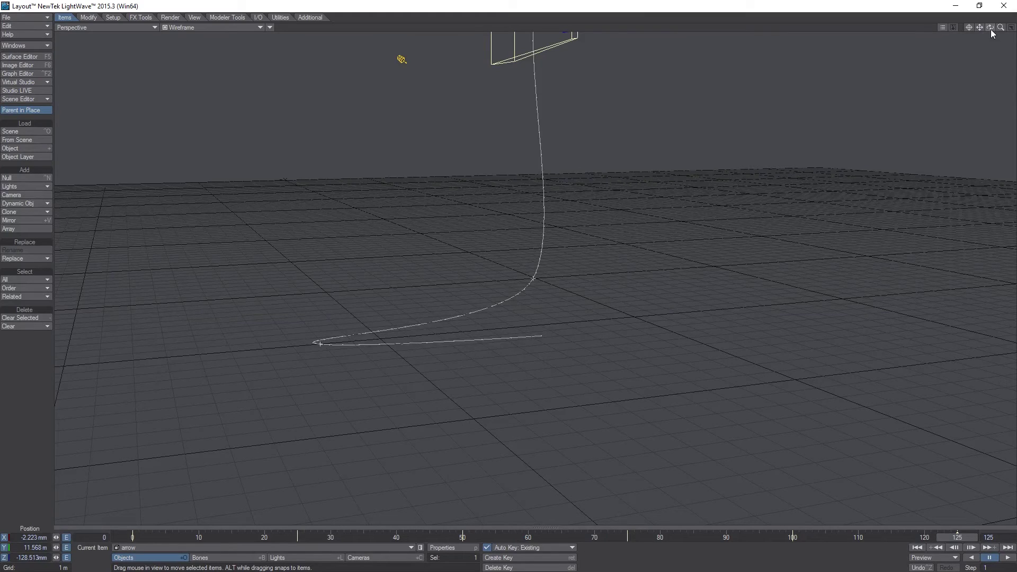
{"action": "mouse_move", "coordinate": [991, 30]}
{"action": "left_mouse_down"}
{"action": "mouse_move", "coordinate": [1003, 10]}
{"action": "mouse_move", "coordinate": [997, 27]}
{"action": "mouse_move", "coordinate": [993, 18]}
{"action": "left_mouse_up"}
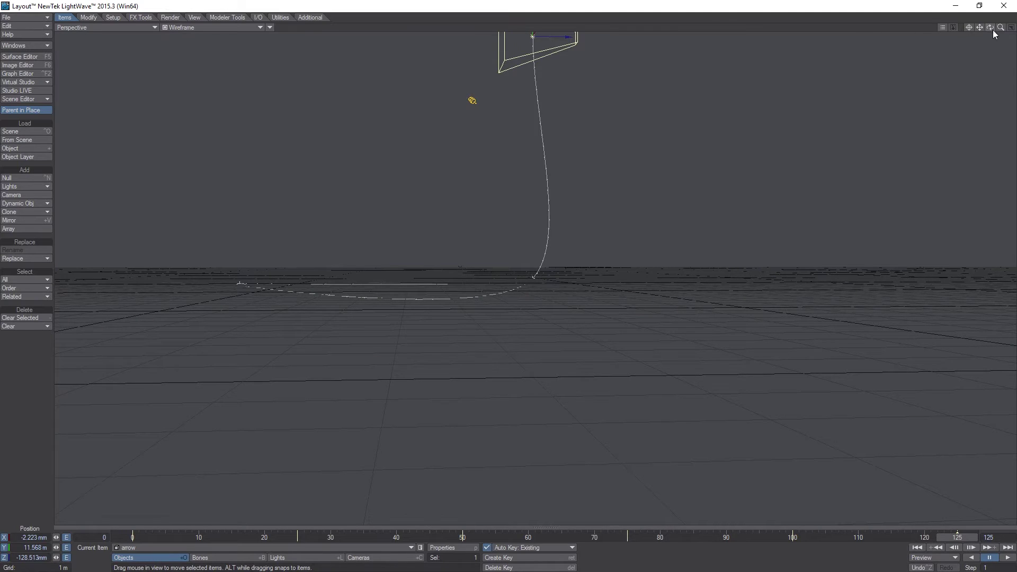
{"action": "mouse_move", "coordinate": [991, 29]}
{"action": "left_mouse_down"}
{"action": "mouse_move", "coordinate": [1007, 41]}
{"action": "mouse_move", "coordinate": [983, 28]}
{"action": "left_mouse_up"}
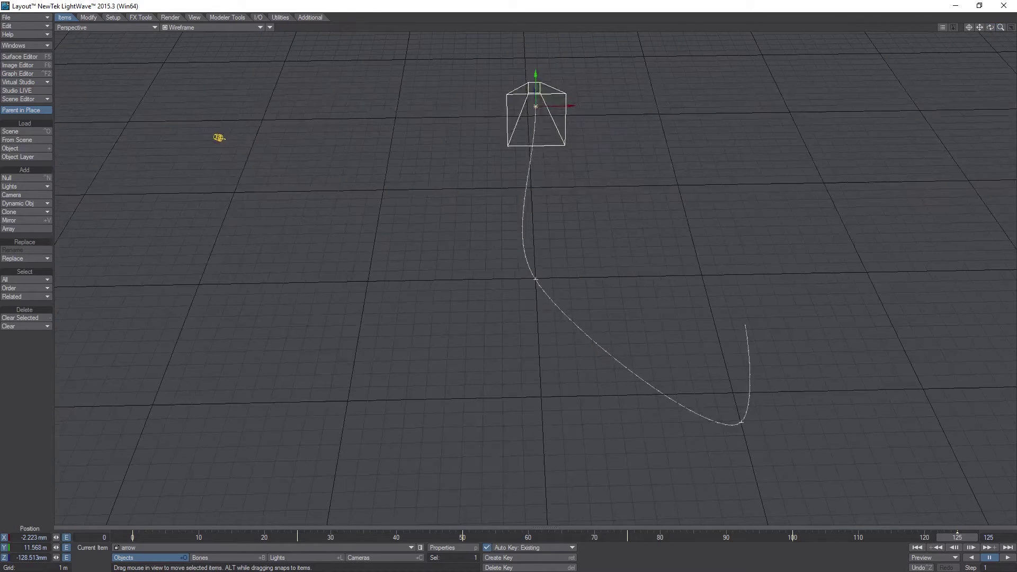
{"action": "mouse_move", "coordinate": [228, 536]}
{"action": "left_mouse_down"}
{"action": "mouse_move", "coordinate": [133, 537]}
{"action": "mouse_move", "coordinate": [972, 537]}
{"action": "mouse_move", "coordinate": [229, 536]}
{"action": "left_mouse_up"}
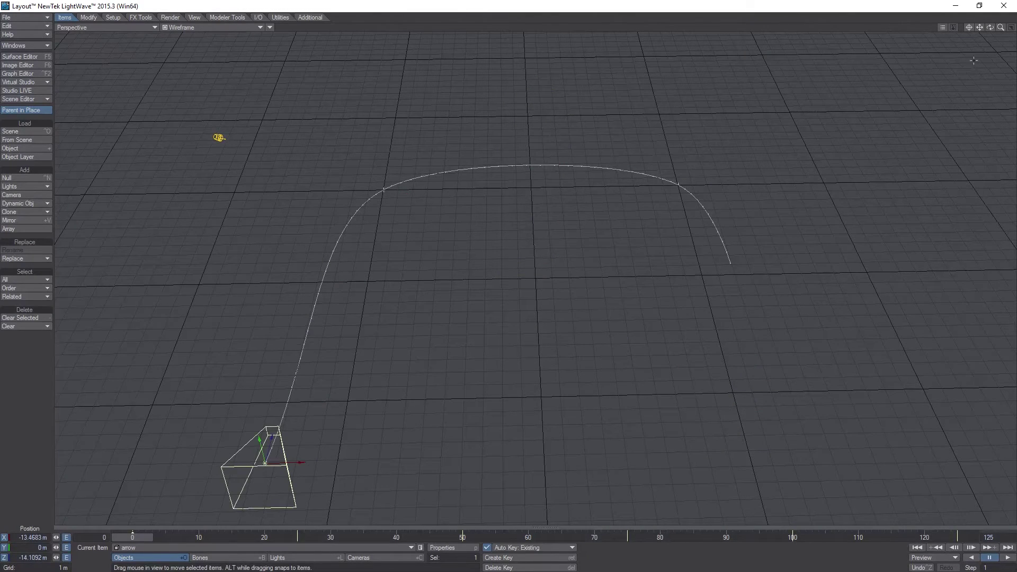
{"action": "left_click_drag", "start_coordinate": [990, 27], "coordinate": [890, 9]}
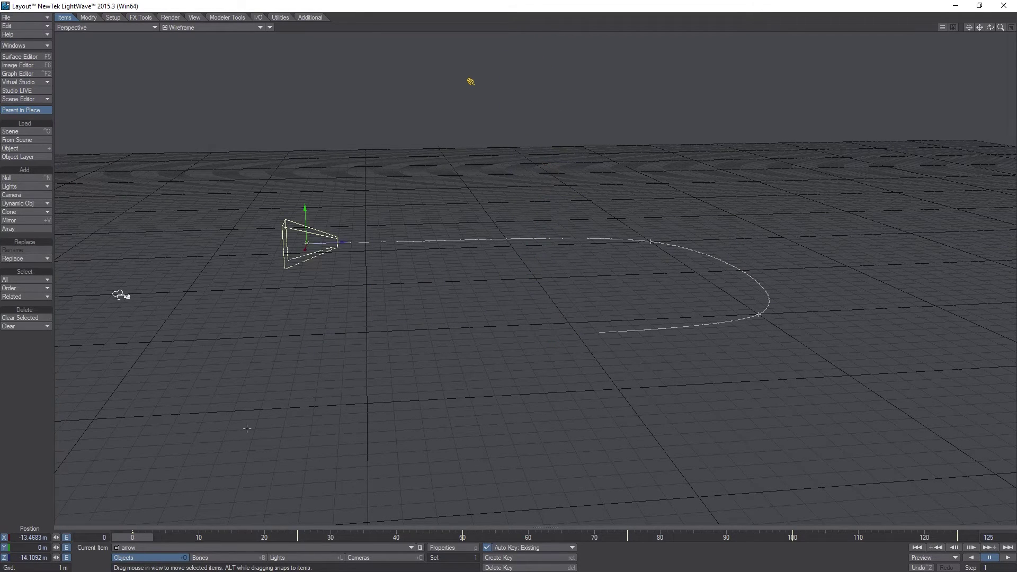
{"action": "mouse_move", "coordinate": [990, 27]}
{"action": "left_mouse_down"}
{"action": "mouse_move", "coordinate": [1009, 71]}
{"action": "mouse_move", "coordinate": [1005, 39]}
{"action": "left_mouse_up"}
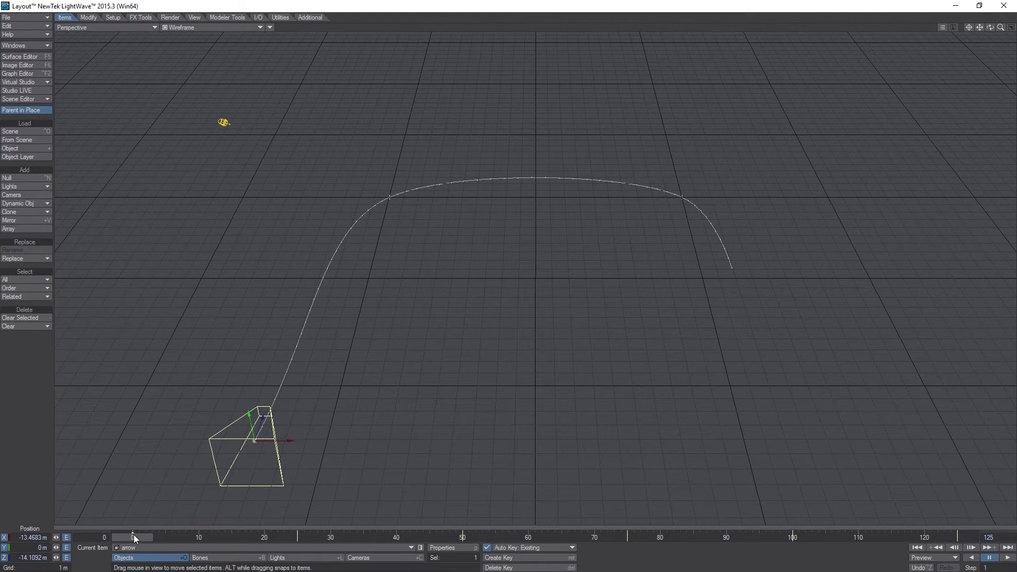
Go to frame 50 and lower the arrow to about Y -7.7 m.
{"action": "mouse_move", "coordinate": [133, 536]}
{"action": "left_mouse_down"}
{"action": "mouse_move", "coordinate": [490, 537]}
{"action": "mouse_move", "coordinate": [463, 537]}
{"action": "left_mouse_up"}
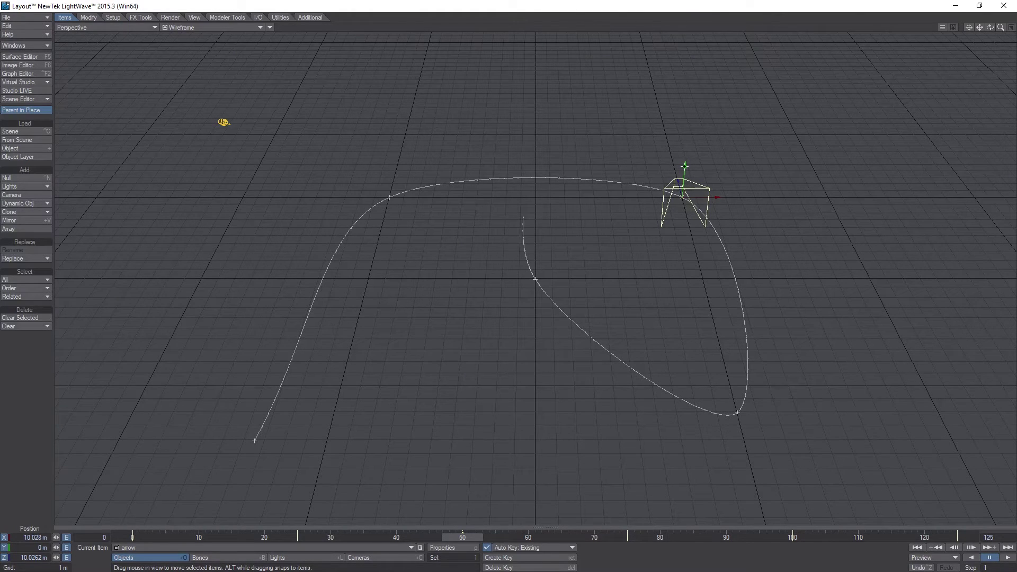
{"action": "left_click_drag", "start_coordinate": [685, 166], "coordinate": [676, 260]}
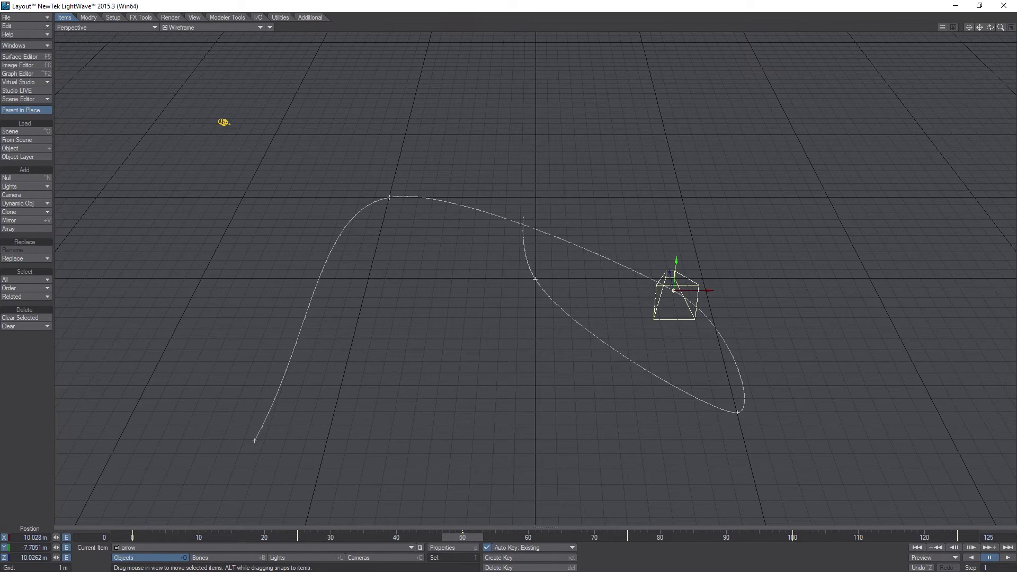
{"action": "mouse_move", "coordinate": [990, 29]}
{"action": "left_mouse_down"}
{"action": "mouse_move", "coordinate": [922, 35]}
{"action": "mouse_move", "coordinate": [919, 86]}
{"action": "mouse_move", "coordinate": [918, 56]}
{"action": "mouse_move", "coordinate": [972, 31]}
{"action": "left_mouse_up"}
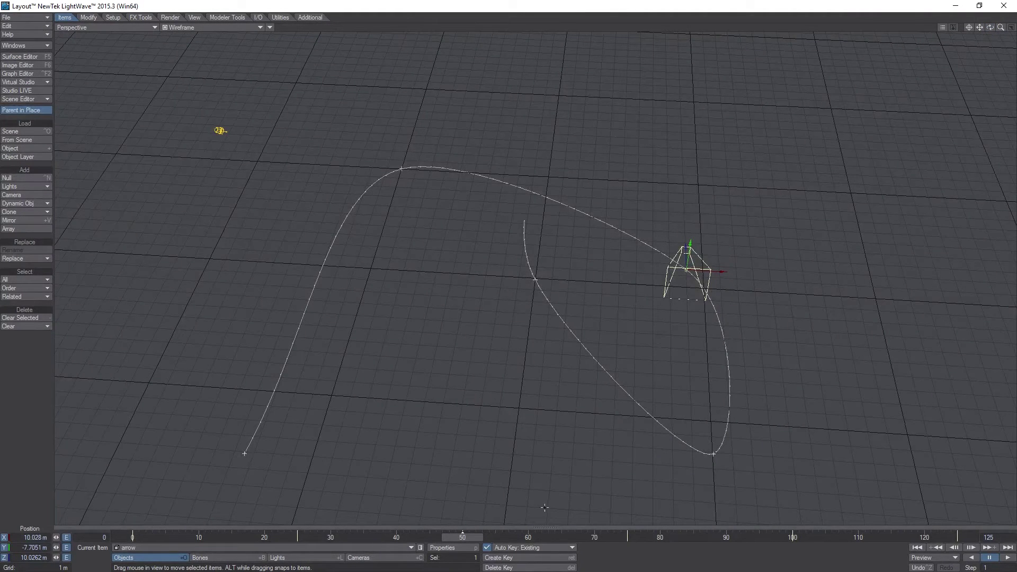
Try moving the arrow to about X 19.5 m at the unkeyed frame 61, and step back to frame 60.
{"action": "left_click_drag", "start_coordinate": [462, 538], "coordinate": [179, 538]}
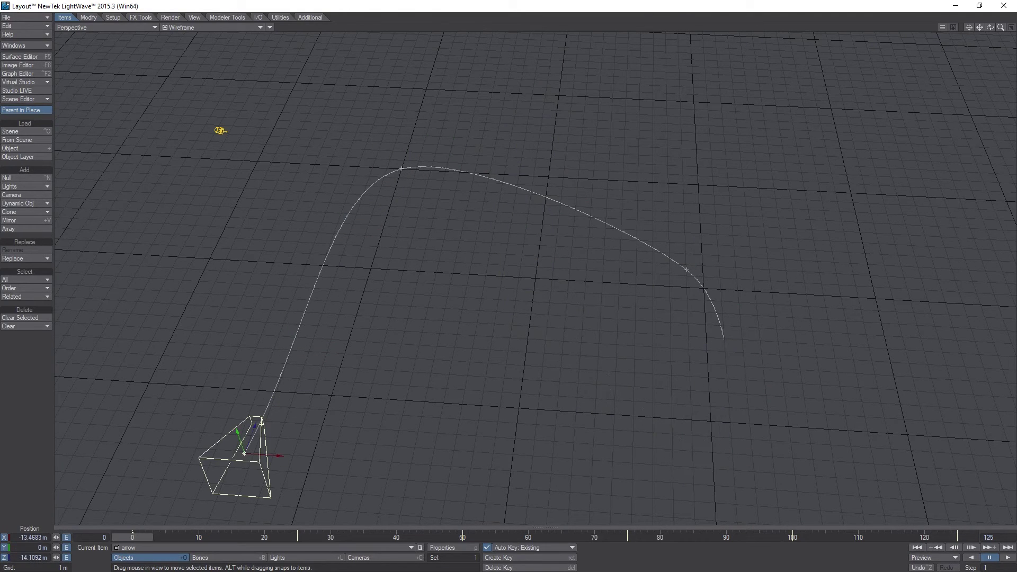
{"action": "left_click_drag", "start_coordinate": [132, 537], "coordinate": [535, 537]}
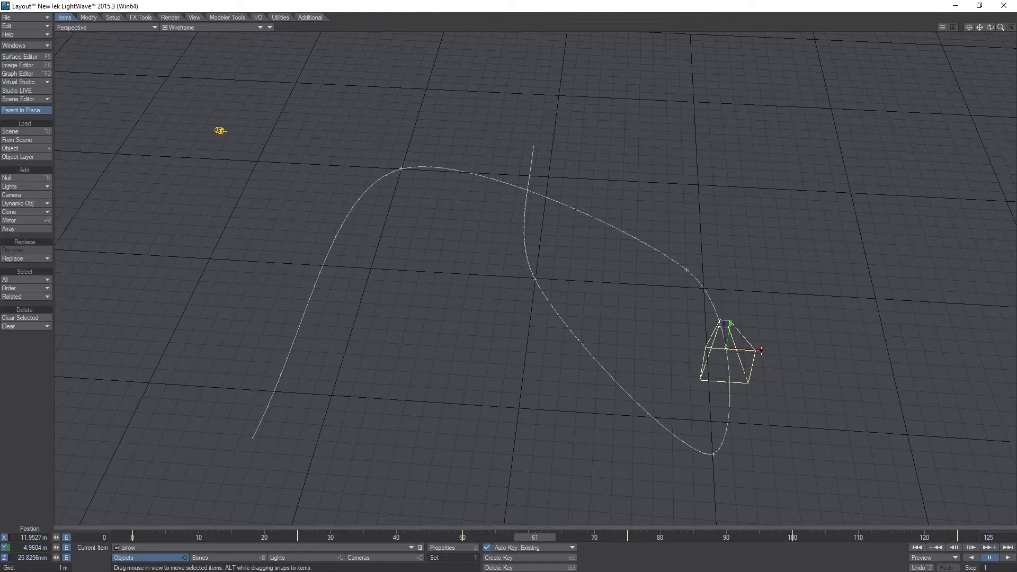
{"action": "left_click_drag", "start_coordinate": [762, 351], "coordinate": [893, 387]}
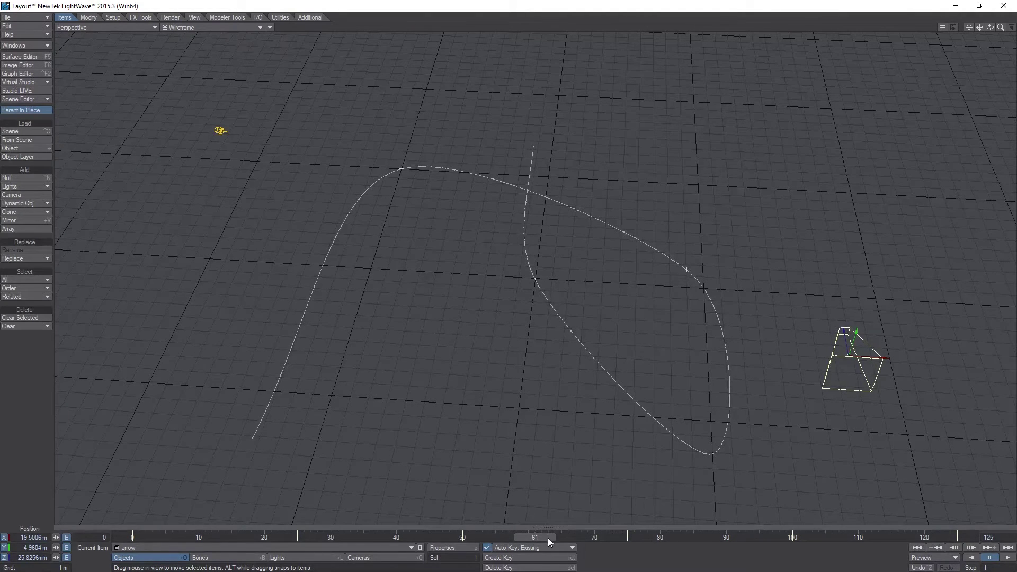
{"action": "key", "text": "Left"}
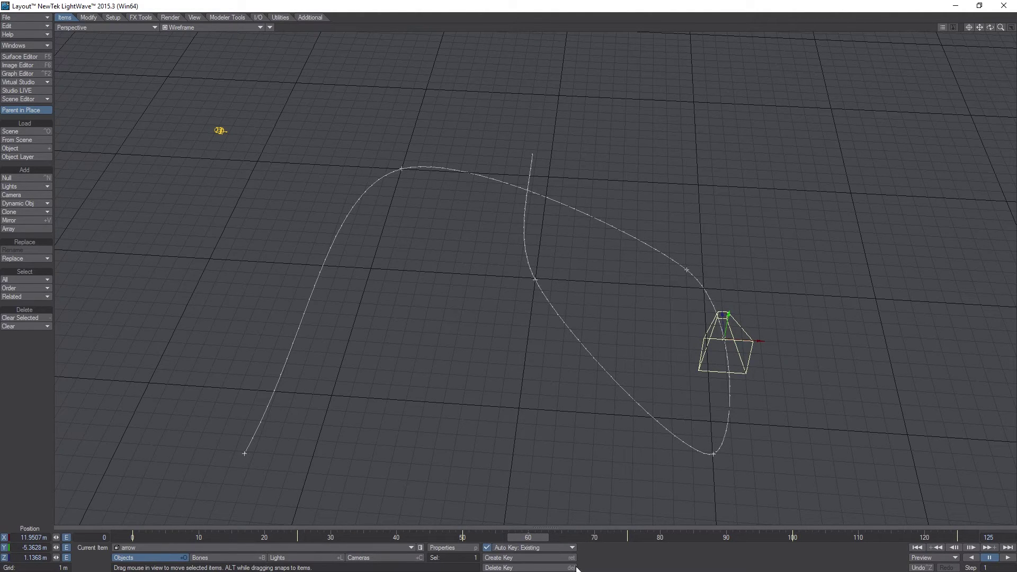
Create a motion key at frame 90 for the selected items and move the arrow to about X -3.96 m, Z -10.26 m.
{"action": "left_click_drag", "start_coordinate": [520, 536], "coordinate": [721, 537]}
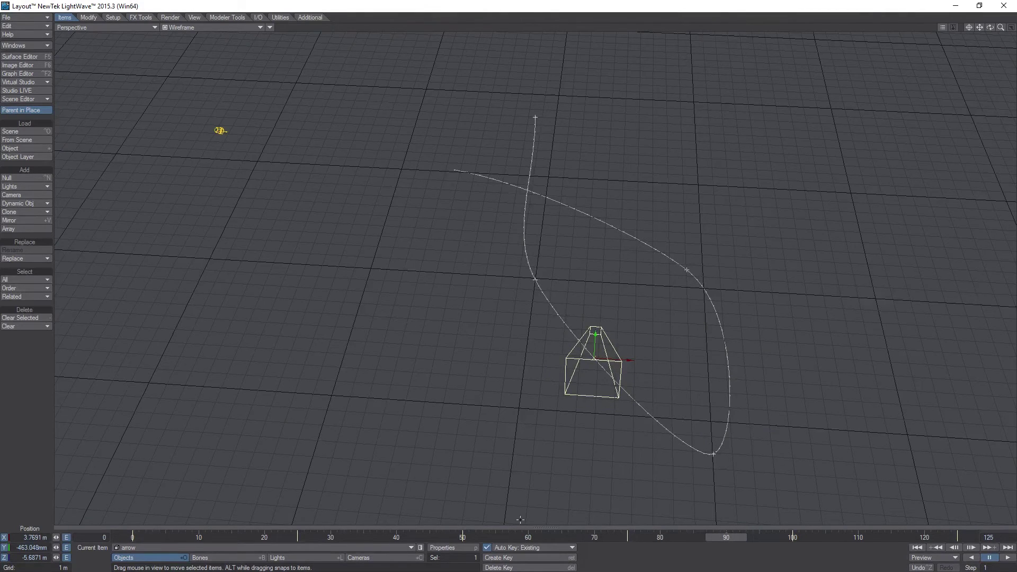
{"action": "key", "text": "Return"}
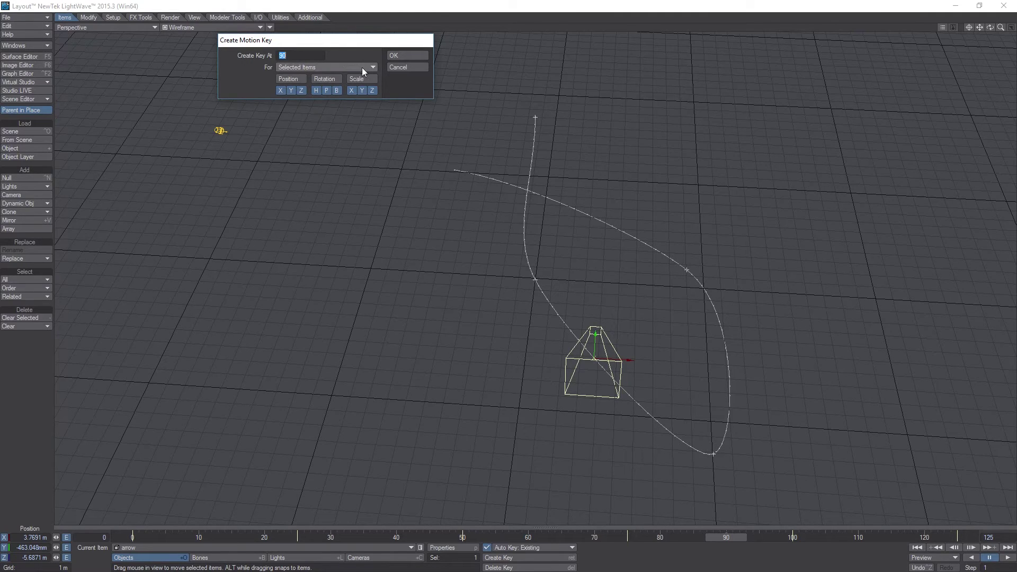
{"action": "left_click", "coordinate": [323, 68]}
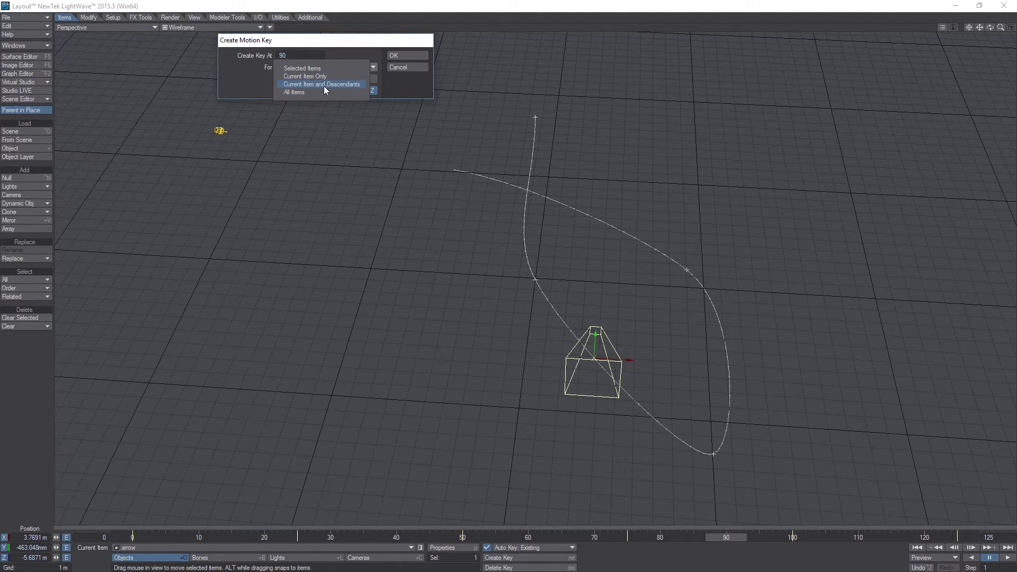
{"action": "left_click", "coordinate": [337, 46]}
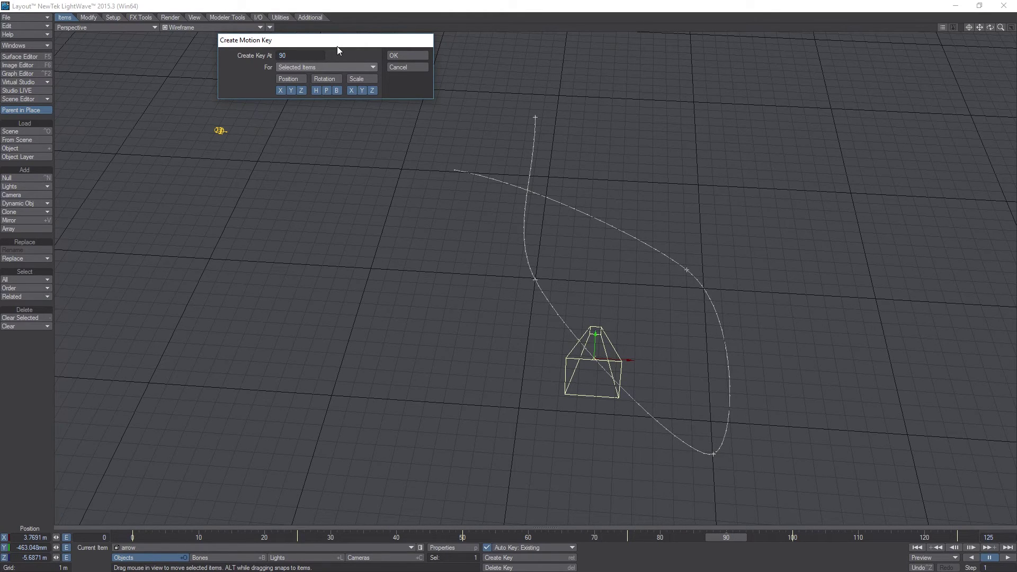
{"action": "left_click", "coordinate": [330, 68]}
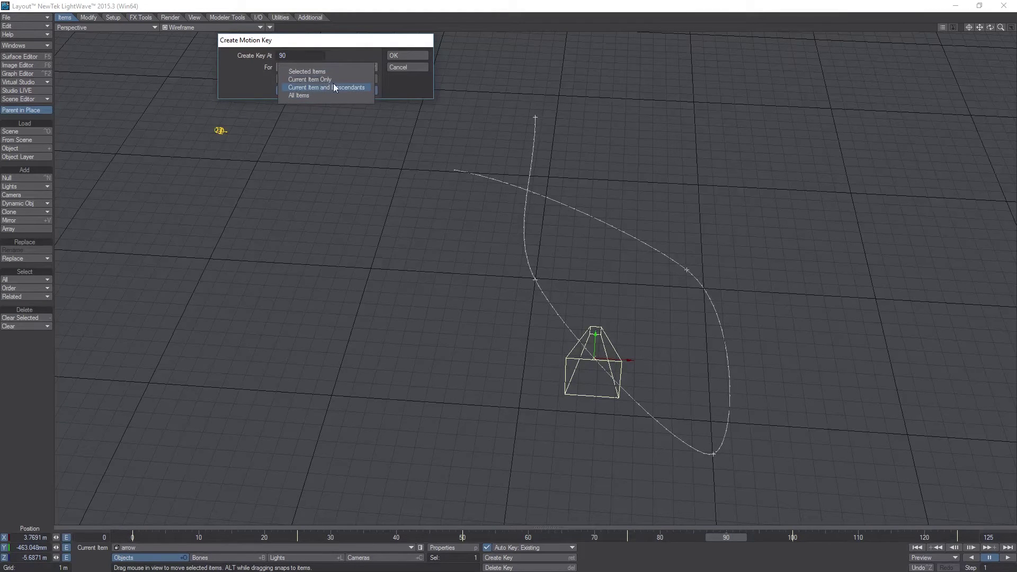
{"action": "left_click", "coordinate": [352, 47]}
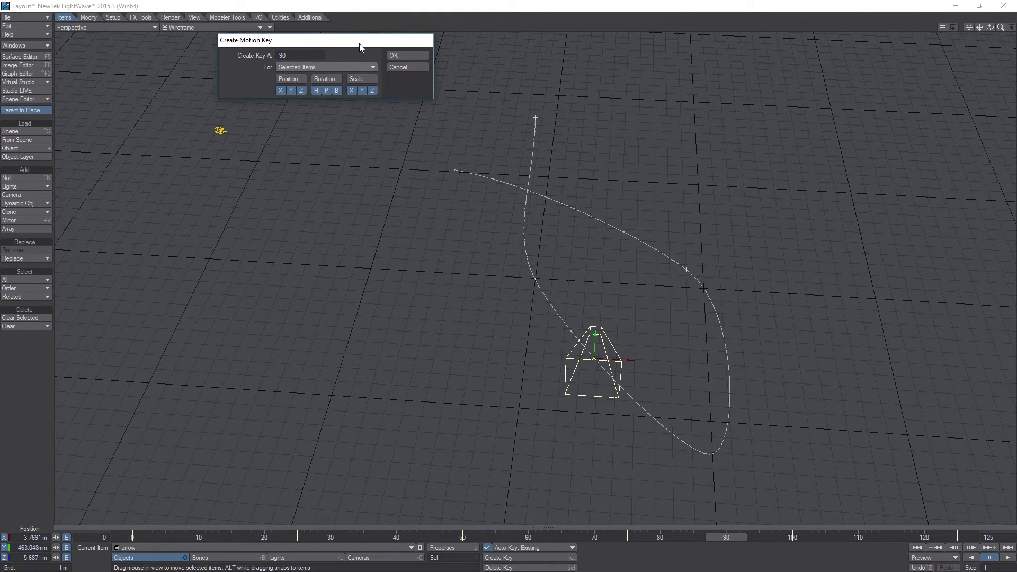
{"action": "left_click", "coordinate": [347, 66]}
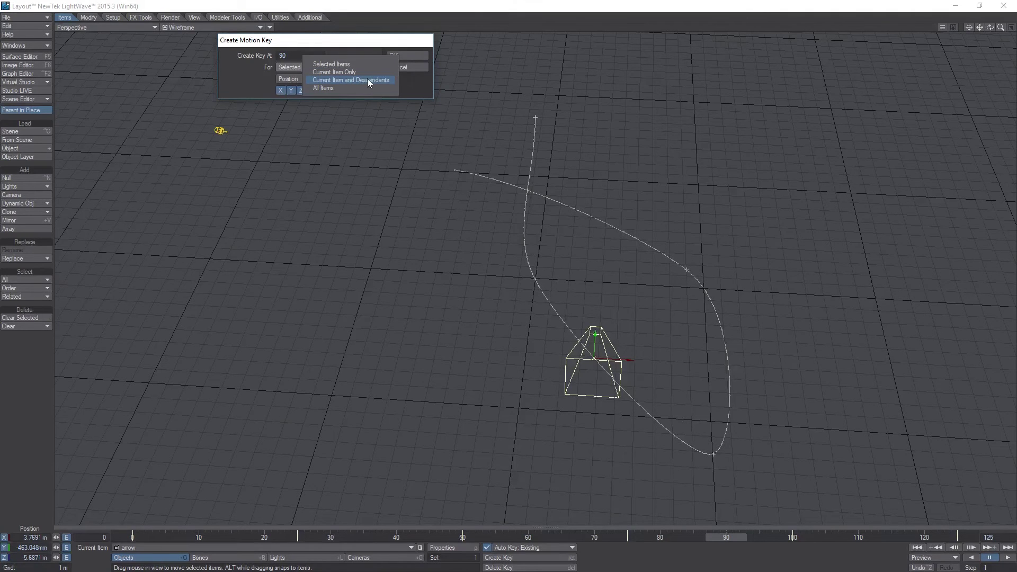
{"action": "left_click", "coordinate": [352, 42]}
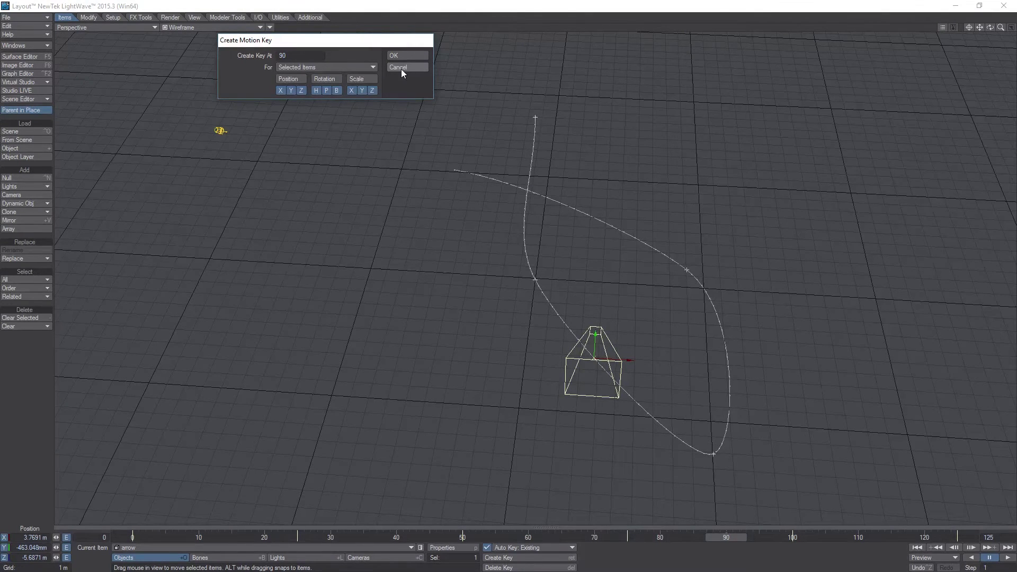
{"action": "key", "text": "Return"}
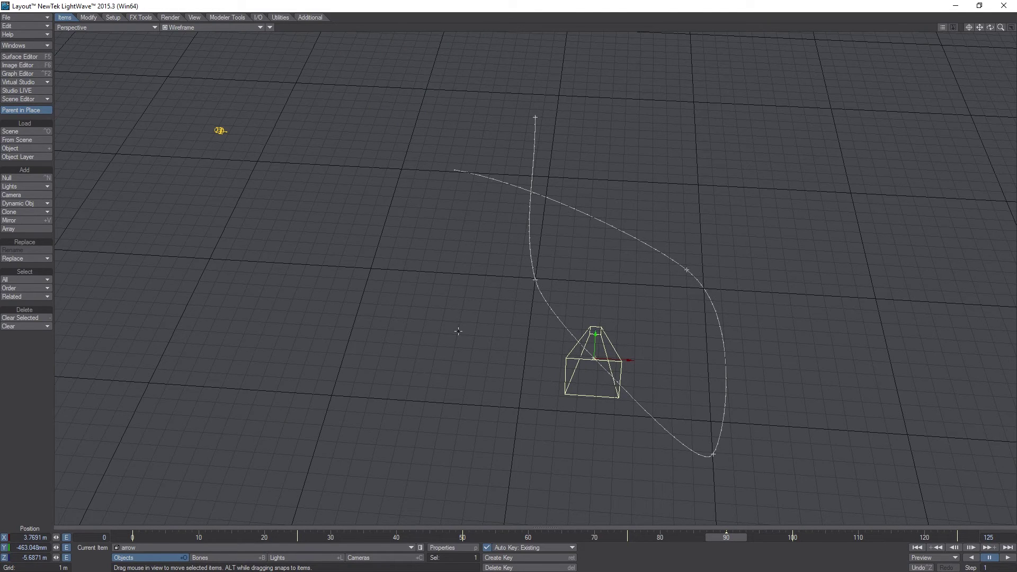
{"action": "left_click_drag", "start_coordinate": [595, 359], "coordinate": [444, 413]}
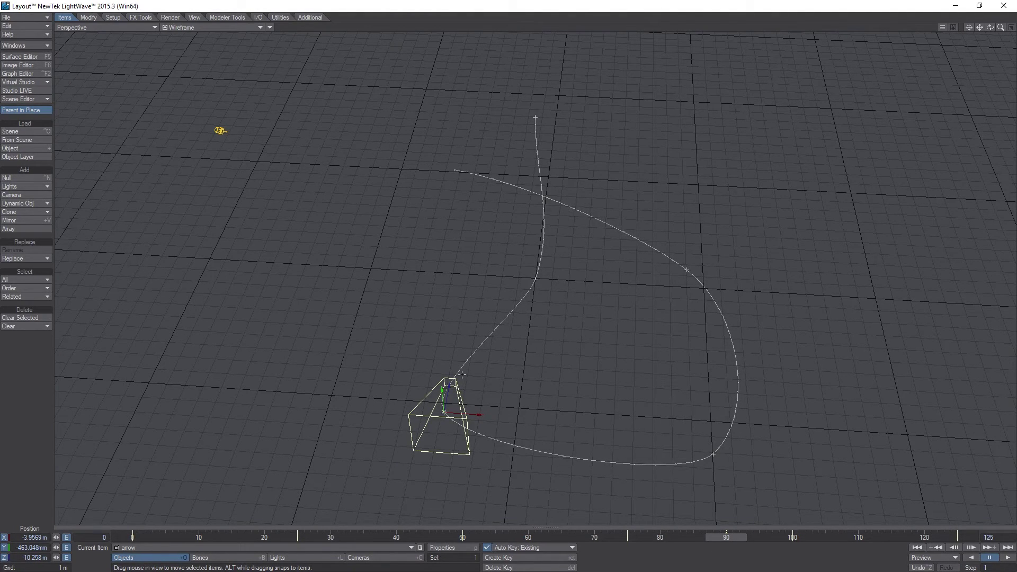
Delete the arrow's motion key at frame 90 and scrub away from that frame.
{"action": "mouse_move", "coordinate": [731, 537]}
{"action": "left_mouse_down"}
{"action": "mouse_move", "coordinate": [528, 537]}
{"action": "mouse_move", "coordinate": [725, 537]}
{"action": "left_mouse_up"}
{"action": "key", "text": "Delete"}
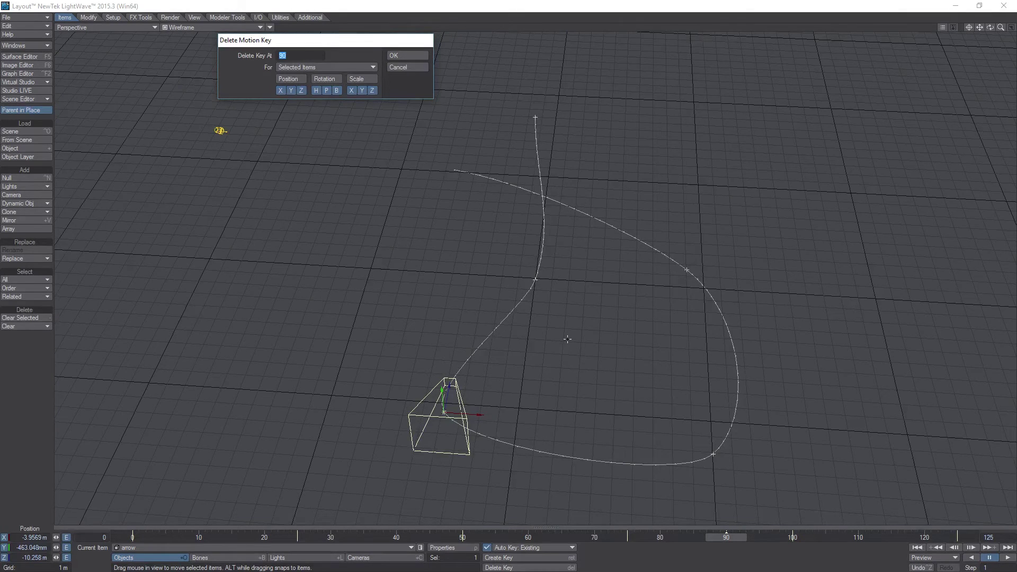
{"action": "key", "text": "Return"}
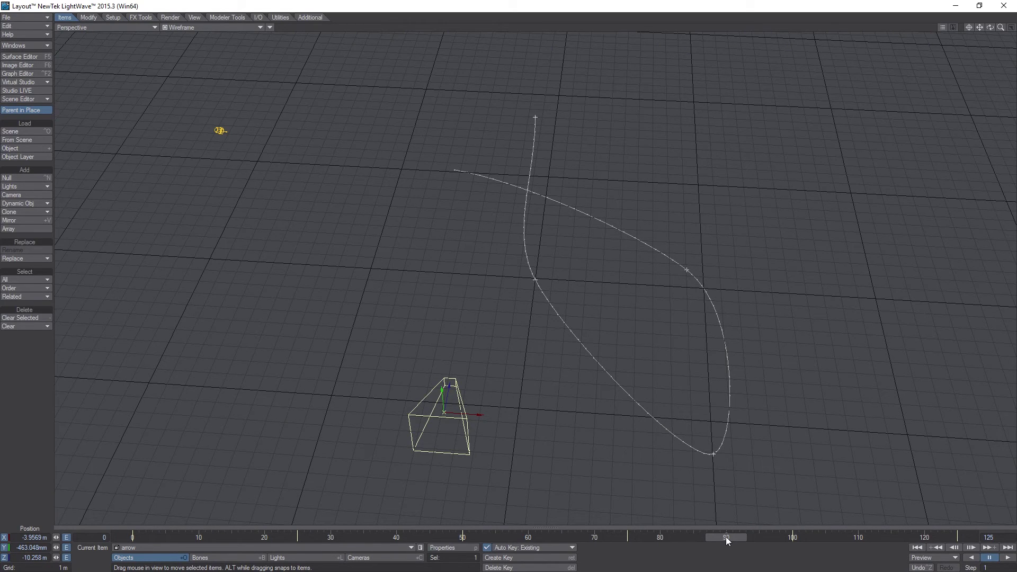
{"action": "left_click_drag", "start_coordinate": [727, 539], "coordinate": [694, 537]}
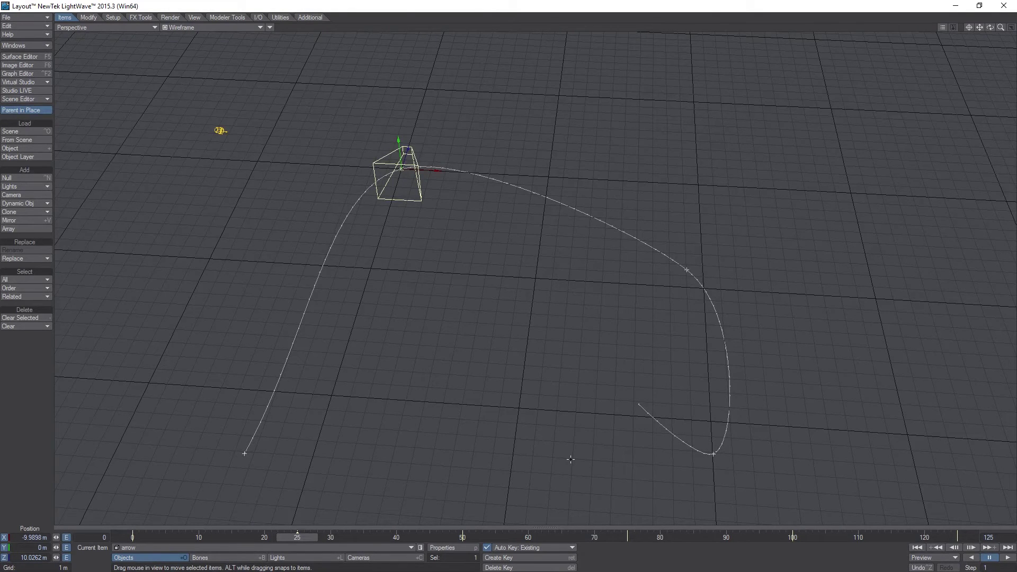
Rotate the arrow at frame 25 to a heading of about 57.3° so it points along the path.
{"action": "key", "text": "y"}
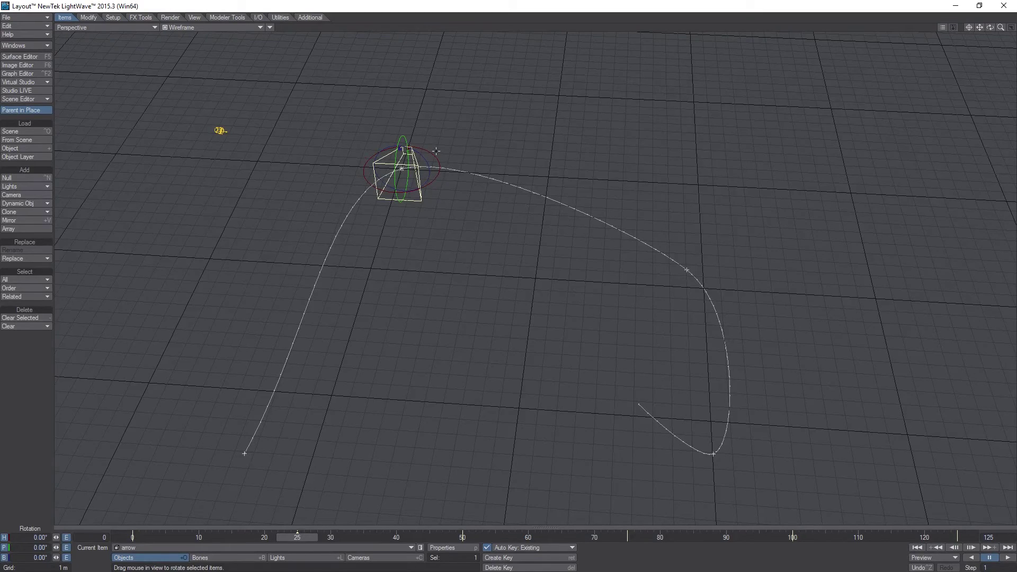
{"action": "mouse_move", "coordinate": [991, 28]}
{"action": "left_mouse_down"}
{"action": "mouse_move", "coordinate": [198, 347]}
{"action": "mouse_move", "coordinate": [216, 493]}
{"action": "mouse_move", "coordinate": [991, 27]}
{"action": "left_mouse_up"}
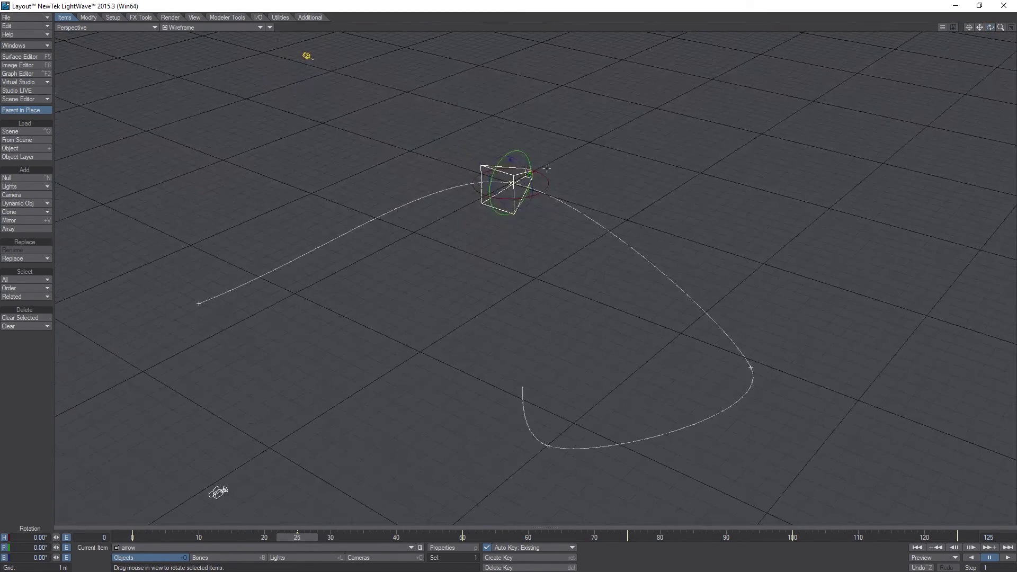
{"action": "left_click_drag", "start_coordinate": [529, 174], "coordinate": [539, 187]}
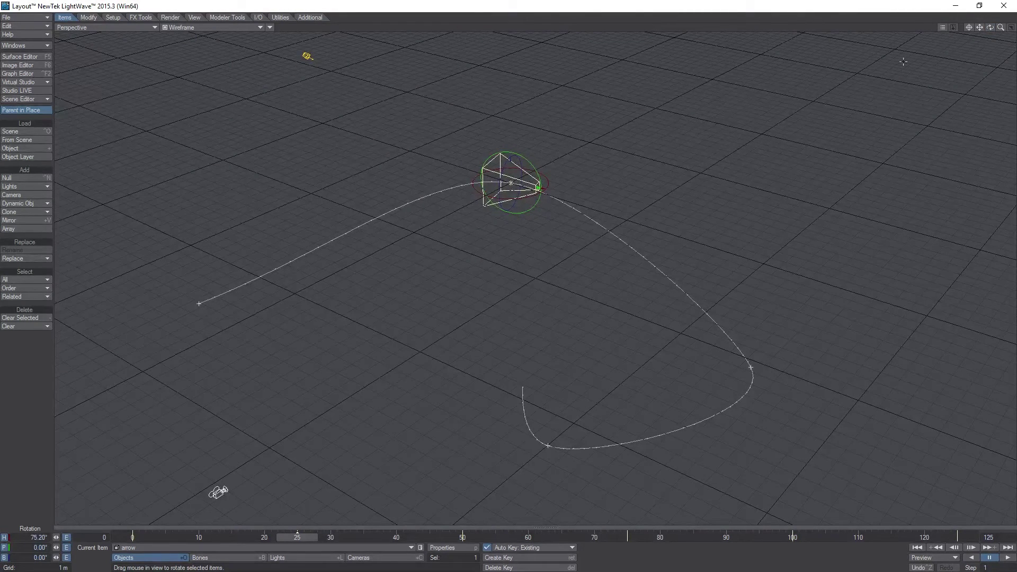
{"action": "left_click_drag", "start_coordinate": [990, 28], "coordinate": [1006, 67]}
{"action": "left_click_drag", "start_coordinate": [369, 80], "coordinate": [350, 80]}
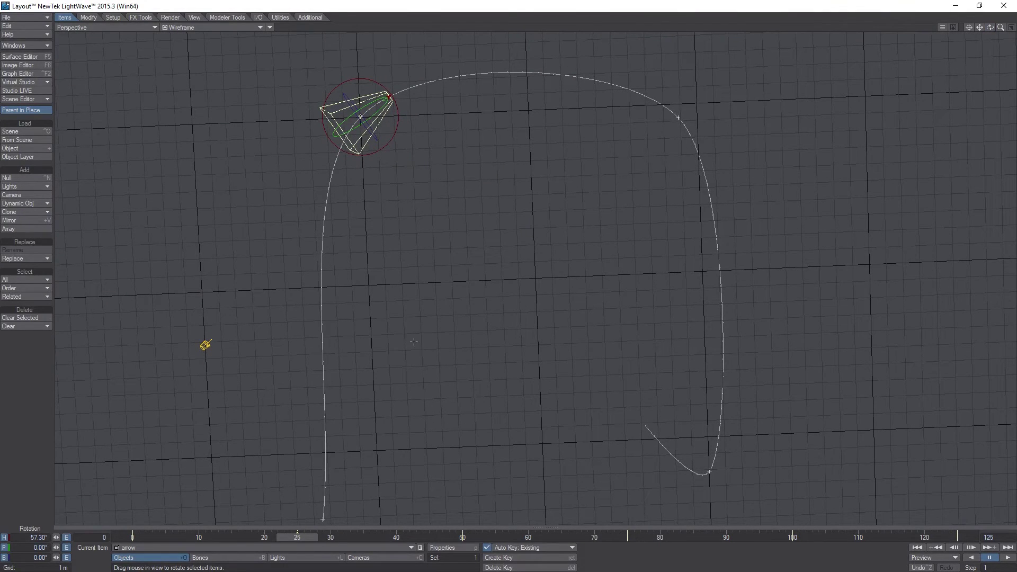
Rotate the arrow at the frame 50 key to a heading of about -207.4°.
{"action": "key", "text": "shift+Right"}
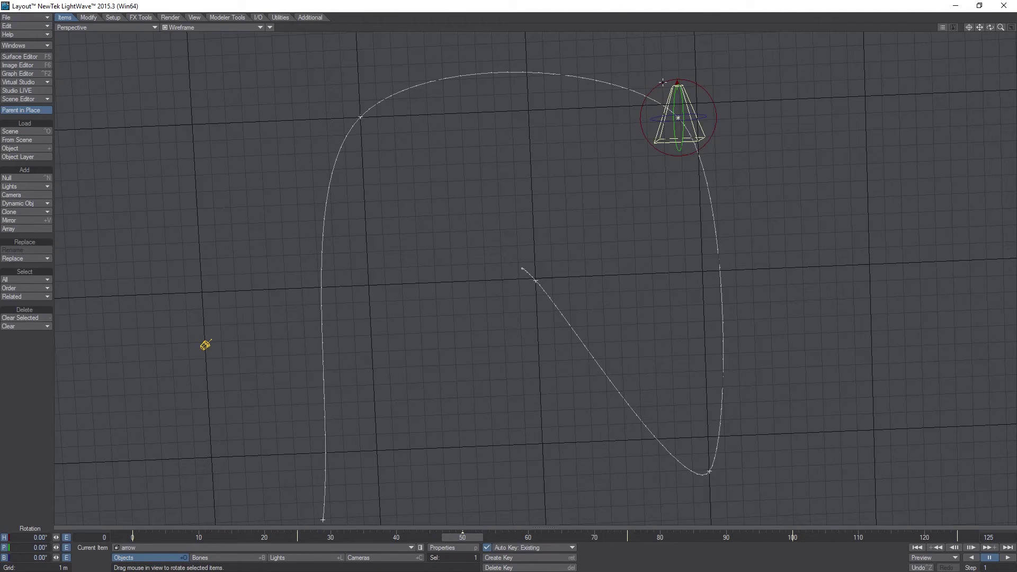
{"action": "left_click_drag", "start_coordinate": [664, 82], "coordinate": [701, 149]}
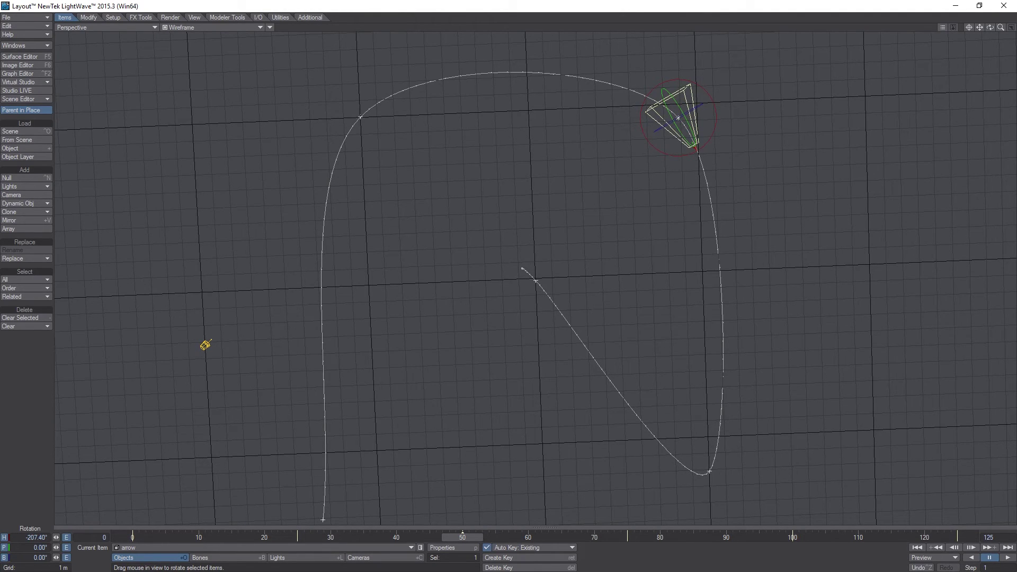
Undo the arrow's rotation at frame 50 and rotate it to a heading of about 151.6° along the path instead.
{"action": "mouse_move", "coordinate": [462, 537]}
{"action": "left_mouse_down"}
{"action": "mouse_move", "coordinate": [297, 537]}
{"action": "mouse_move", "coordinate": [462, 537]}
{"action": "left_mouse_up"}
{"action": "key", "text": "ctrl+z"}
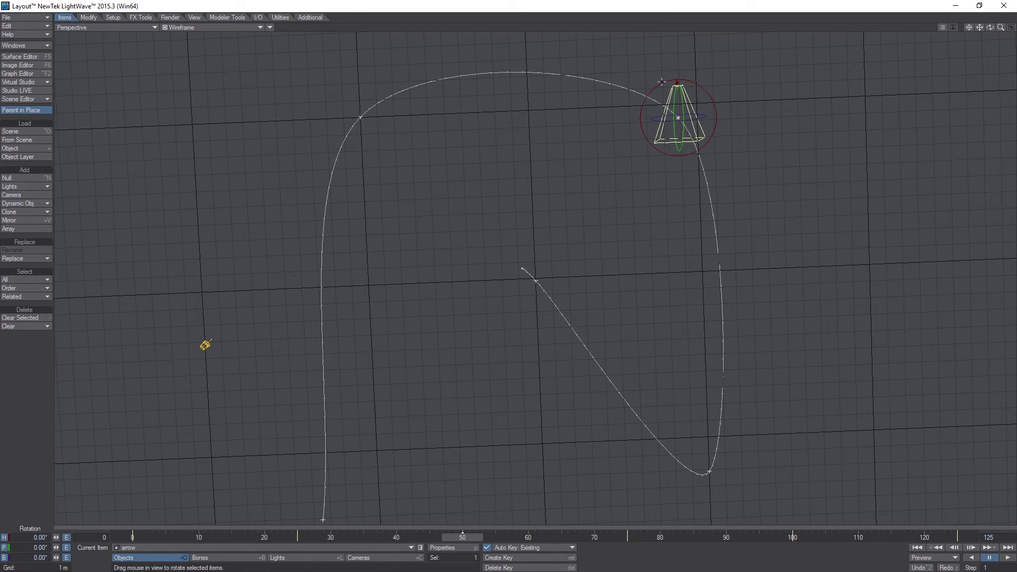
{"action": "left_click_drag", "start_coordinate": [662, 84], "coordinate": [709, 140]}
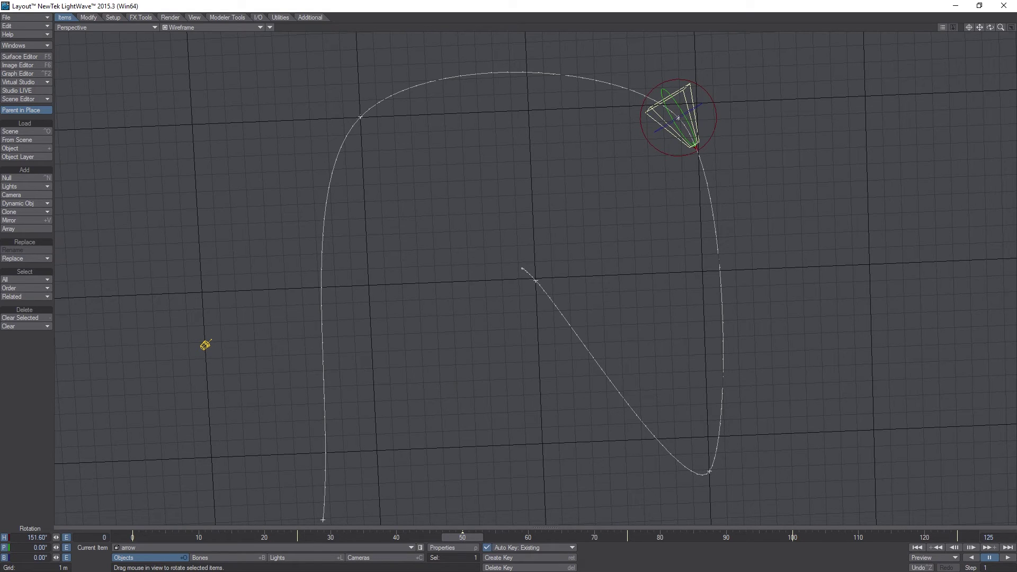
Rotate the arrow to a heading of about 262.7° at frame 75 and about 321.3° at frame 100 to follow the path.
{"action": "left_click_drag", "start_coordinate": [459, 538], "coordinate": [628, 539]}
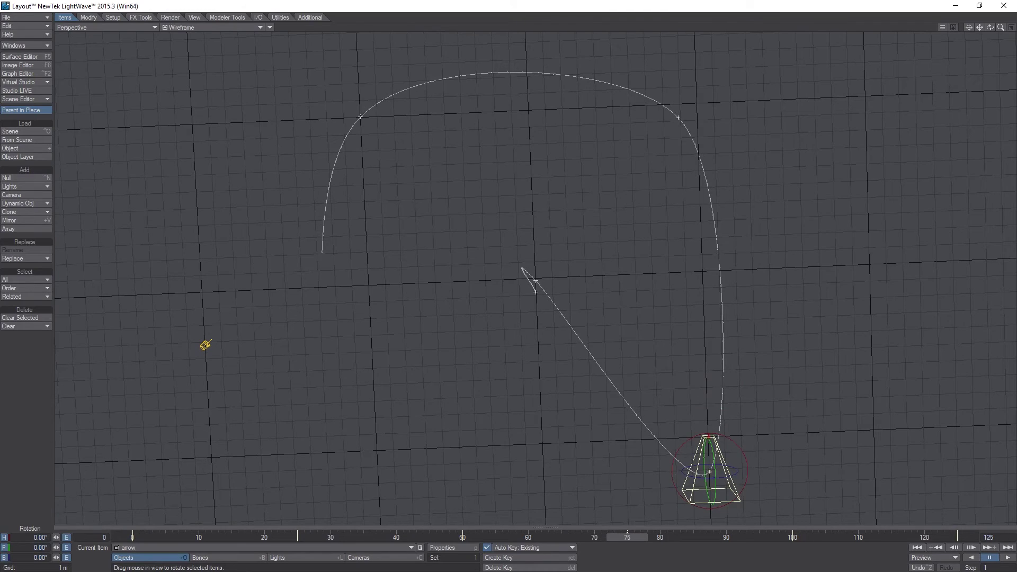
{"action": "left_click_drag", "start_coordinate": [682, 447], "coordinate": [689, 502]}
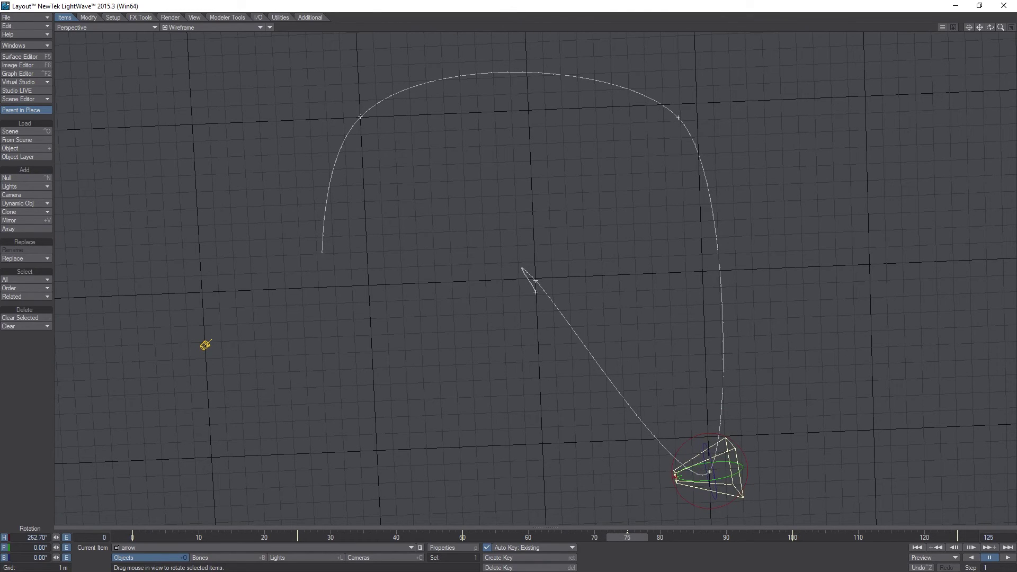
{"action": "left_click_drag", "start_coordinate": [627, 539], "coordinate": [793, 539]}
{"action": "left_click_drag", "start_coordinate": [511, 253], "coordinate": [498, 274]}
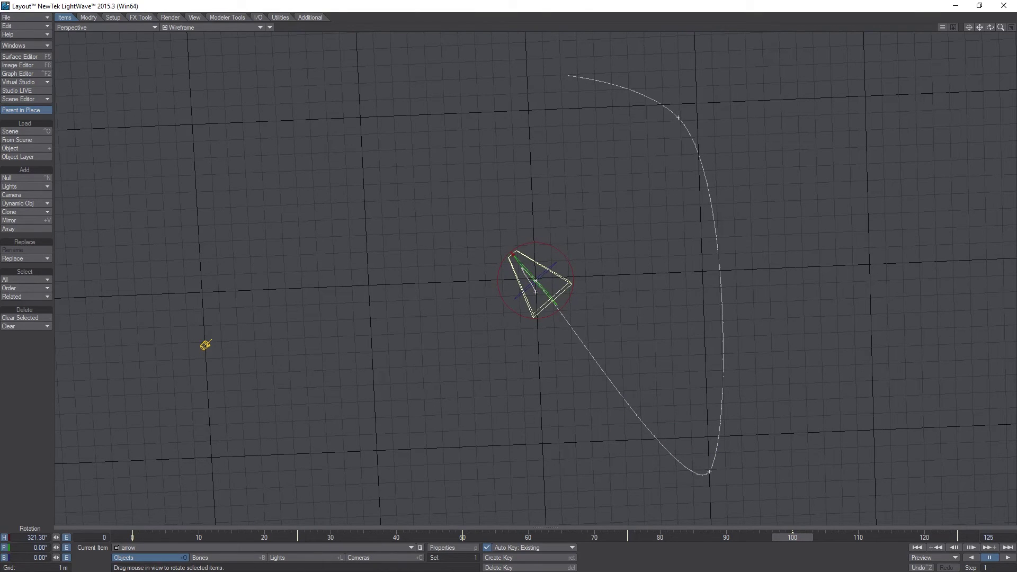
Pitch the arrow at frame 100 to about -50.3° so it points up the rising path.
{"action": "left_click_drag", "start_coordinate": [990, 29], "coordinate": [869, 32]}
{"action": "left_click_drag", "start_coordinate": [644, 265], "coordinate": [644, 180]}
{"action": "left_click_drag", "start_coordinate": [543, 248], "coordinate": [514, 253]}
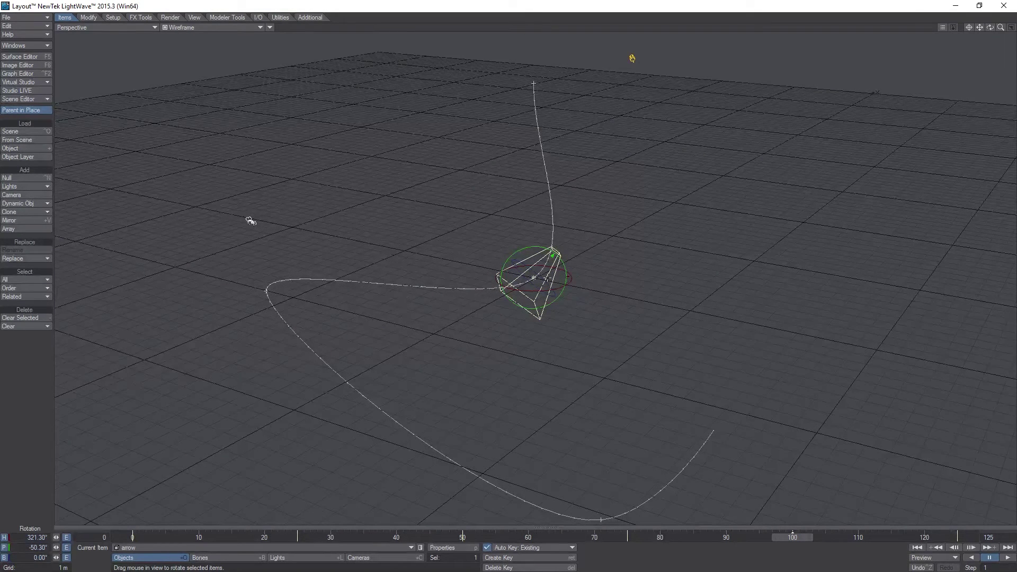
Rotate the arrow at frame 125 to a heading of about 326.5° and a pitch of about -94.7°.
{"action": "left_click_drag", "start_coordinate": [795, 536], "coordinate": [960, 537]}
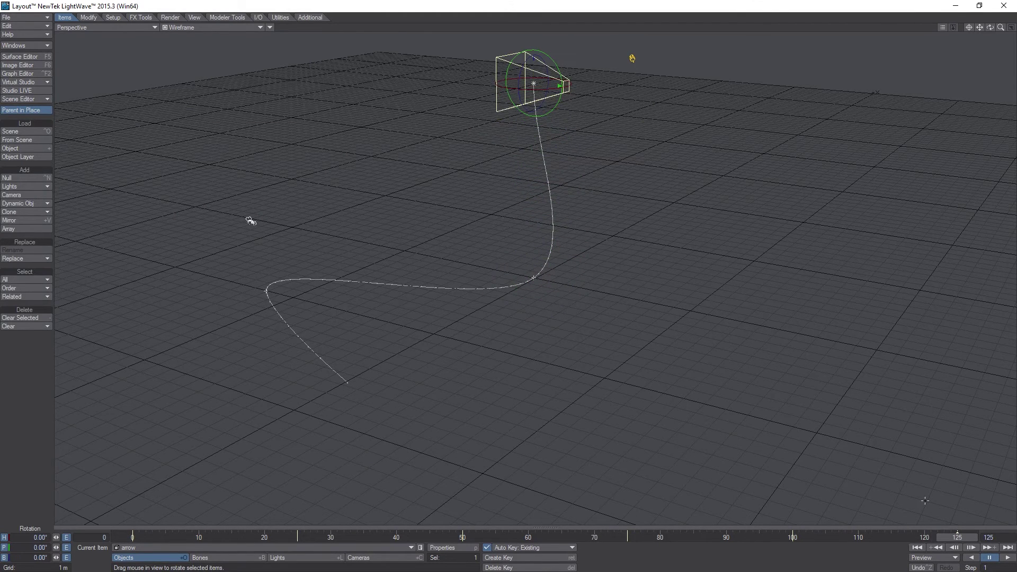
{"action": "left_click_drag", "start_coordinate": [502, 87], "coordinate": [671, 88]}
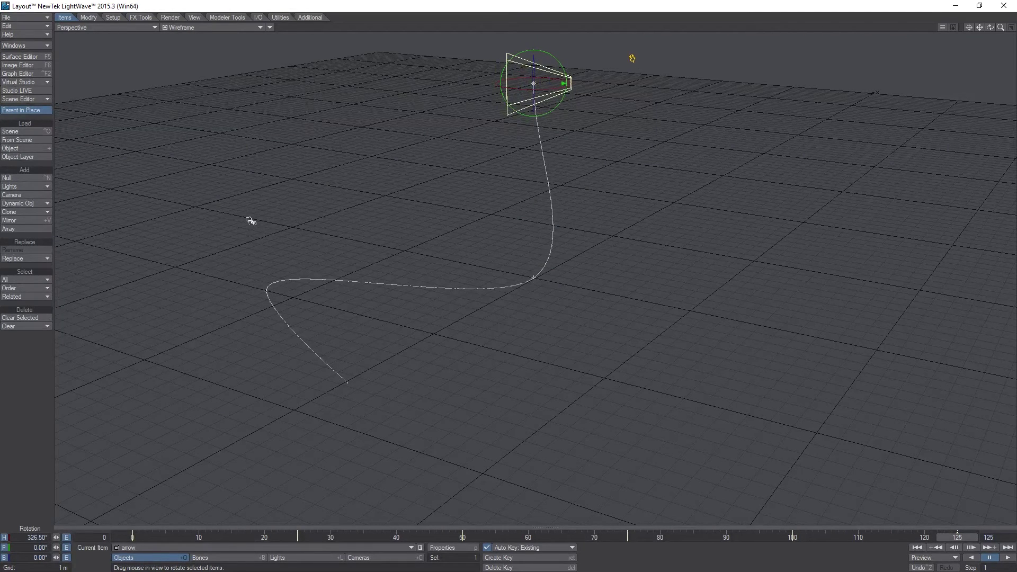
{"action": "left_click_drag", "start_coordinate": [526, 49], "coordinate": [476, 53]}
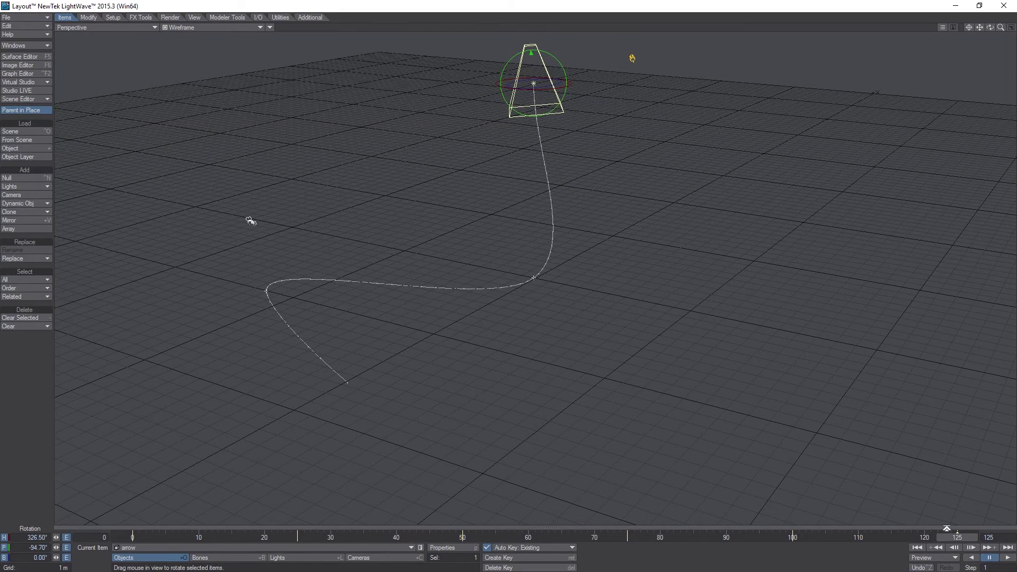
Return to frame 0 and open the Graph Editor for the arrow, placing it clear of the arrow.
{"action": "left_click_drag", "start_coordinate": [961, 535], "coordinate": [133, 535]}
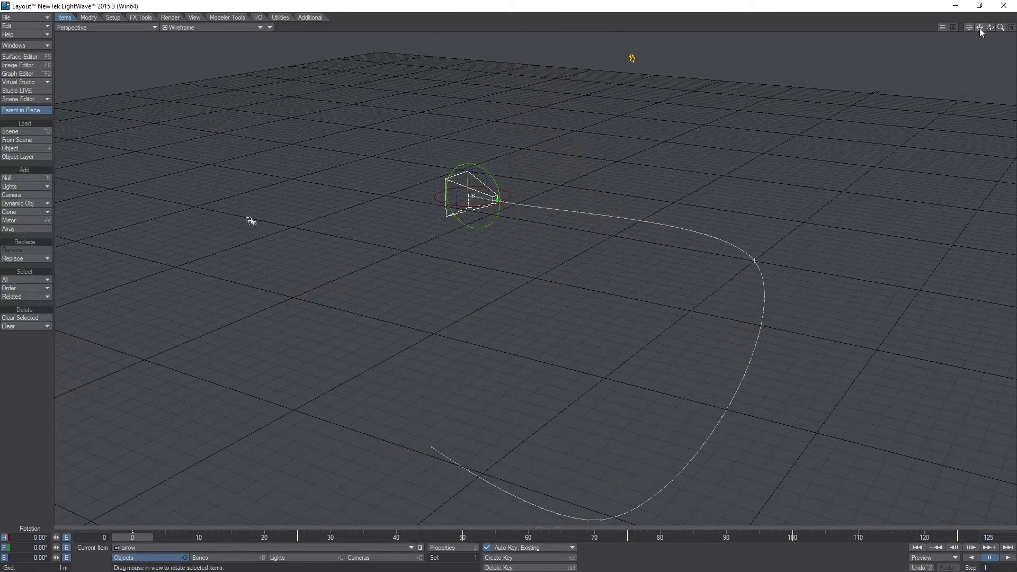
{"action": "mouse_move", "coordinate": [991, 28]}
{"action": "left_mouse_down"}
{"action": "mouse_move", "coordinate": [1013, 62]}
{"action": "mouse_move", "coordinate": [990, 28]}
{"action": "left_mouse_up"}
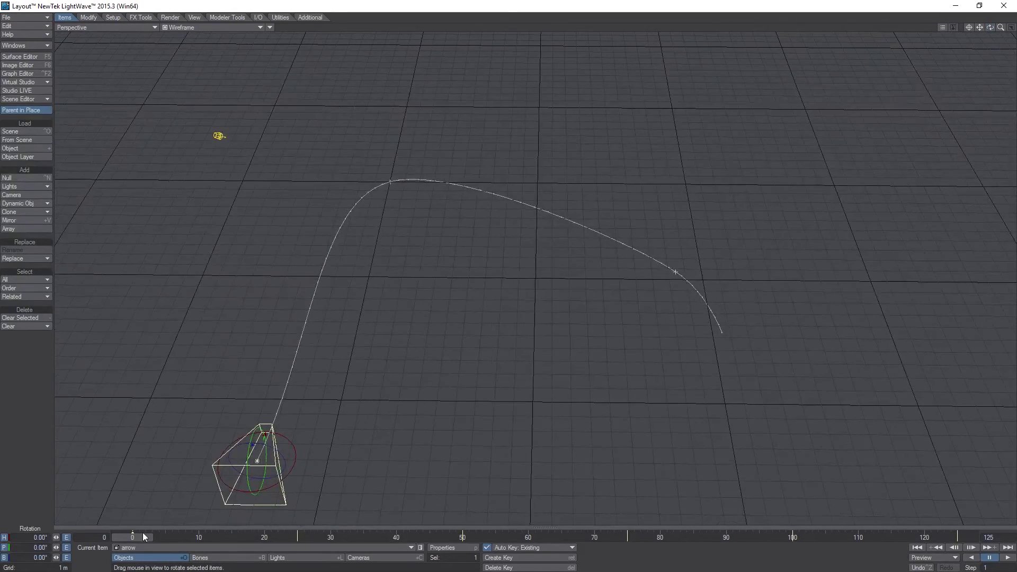
{"action": "mouse_move", "coordinate": [137, 538]}
{"action": "left_mouse_down"}
{"action": "mouse_move", "coordinate": [958, 538]}
{"action": "mouse_move", "coordinate": [132, 538]}
{"action": "left_mouse_up"}
{"action": "mouse_move", "coordinate": [153, 537]}
{"action": "left_mouse_down"}
{"action": "mouse_move", "coordinate": [298, 538]}
{"action": "mouse_move", "coordinate": [139, 537]}
{"action": "mouse_move", "coordinate": [898, 537]}
{"action": "mouse_move", "coordinate": [133, 537]}
{"action": "left_mouse_up"}
{"action": "left_click", "coordinate": [35, 74]}
{"action": "left_click_drag", "start_coordinate": [197, 51], "coordinate": [541, 188]}
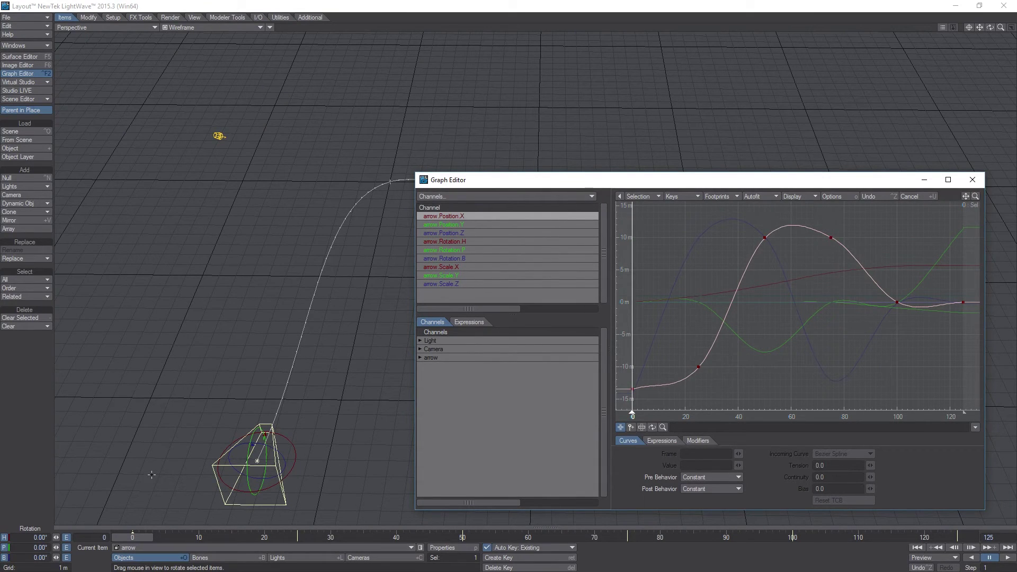
Switch the current item to the light and back to the arrow while the Graph Editor is open.
{"action": "left_click", "coordinate": [159, 549]}
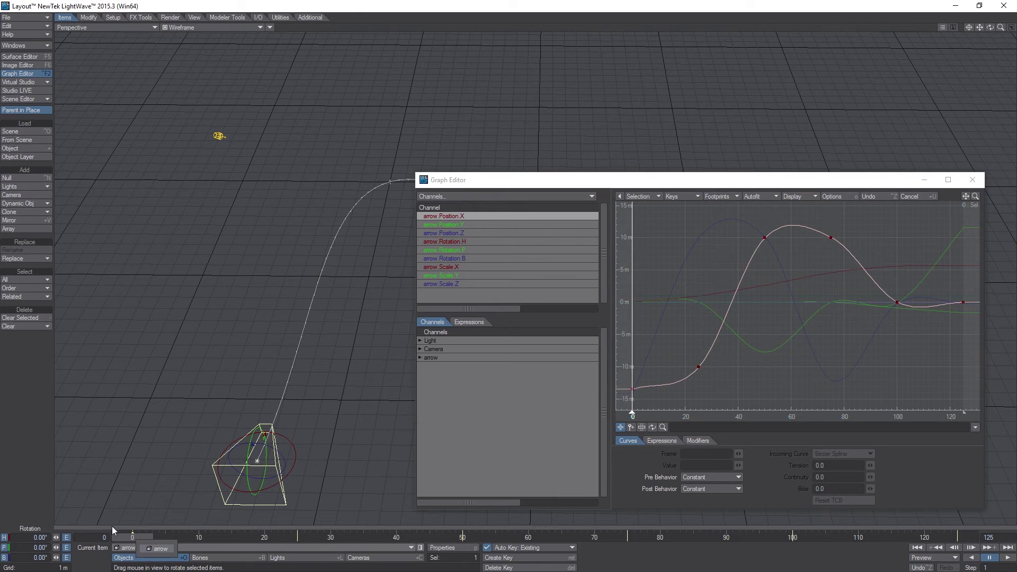
{"action": "left_click", "coordinate": [297, 558]}
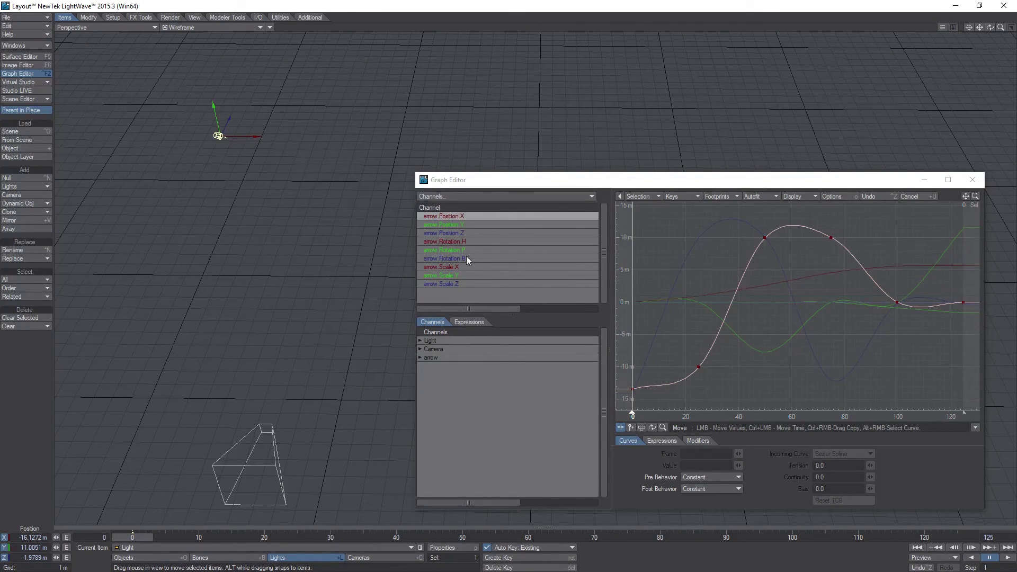
{"action": "left_click", "coordinate": [151, 558]}
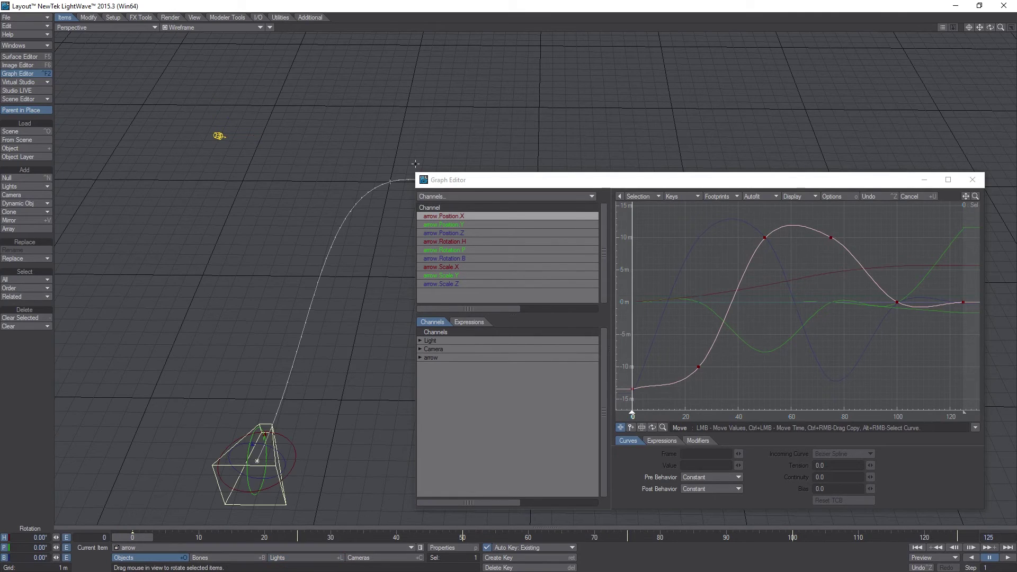
Examine the arrow's position, rotation and scale curves channel by channel, returning to Position X.
{"action": "left_click", "coordinate": [458, 217]}
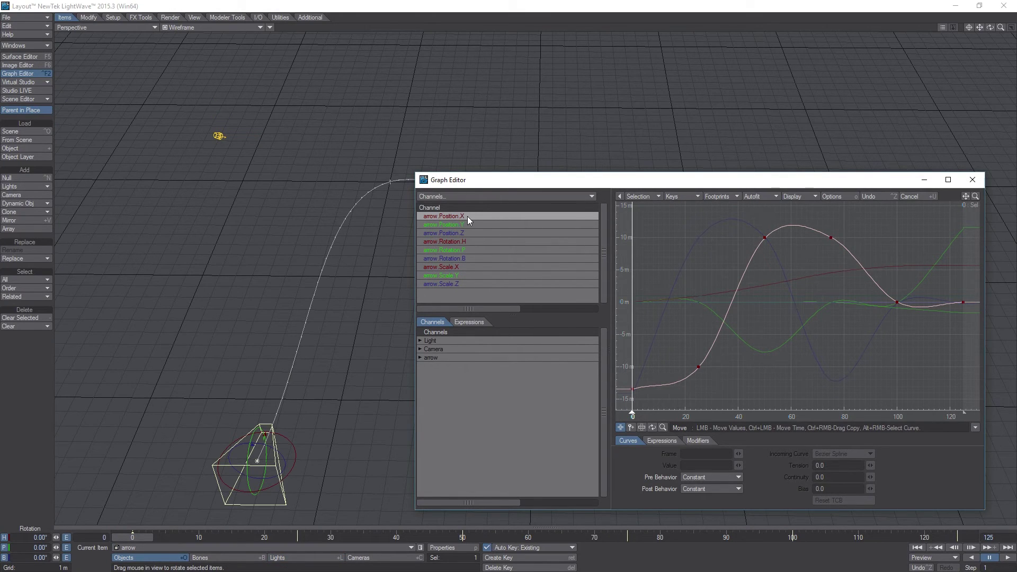
{"action": "left_click", "coordinate": [466, 225]}
{"action": "left_click", "coordinate": [467, 234]}
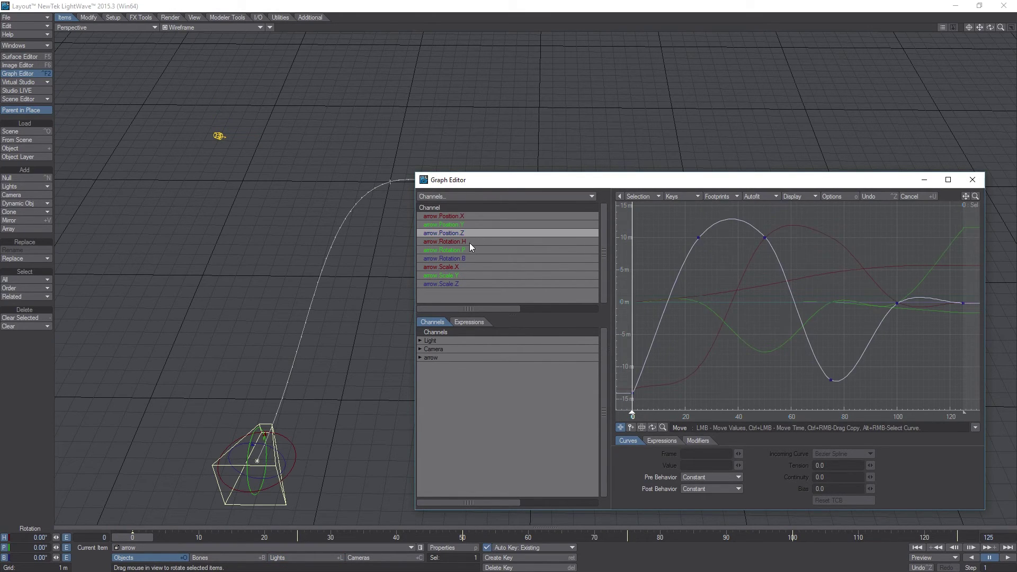
{"action": "left_click", "coordinate": [466, 241]}
{"action": "left_click", "coordinate": [468, 251]}
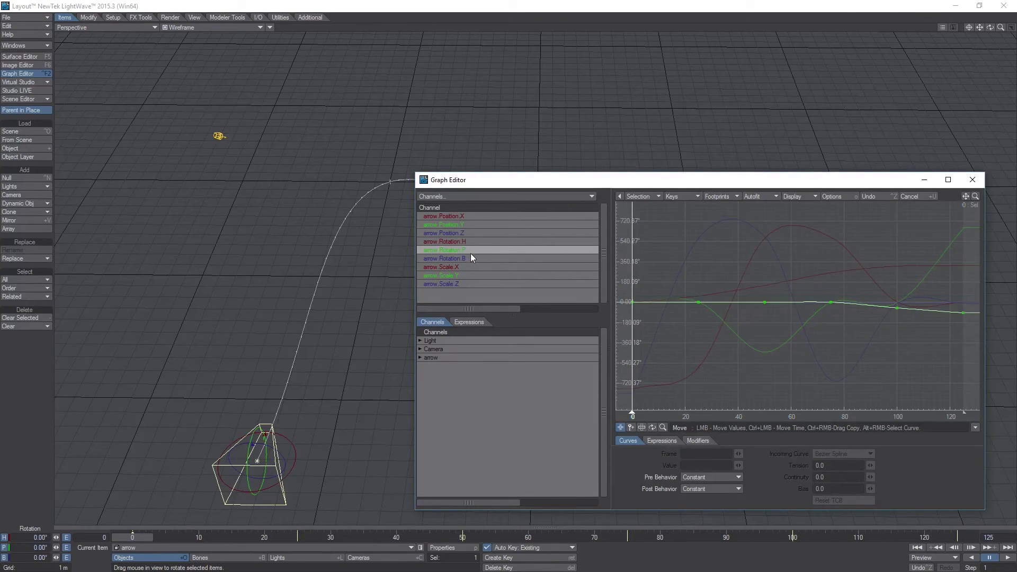
{"action": "left_click", "coordinate": [472, 259]}
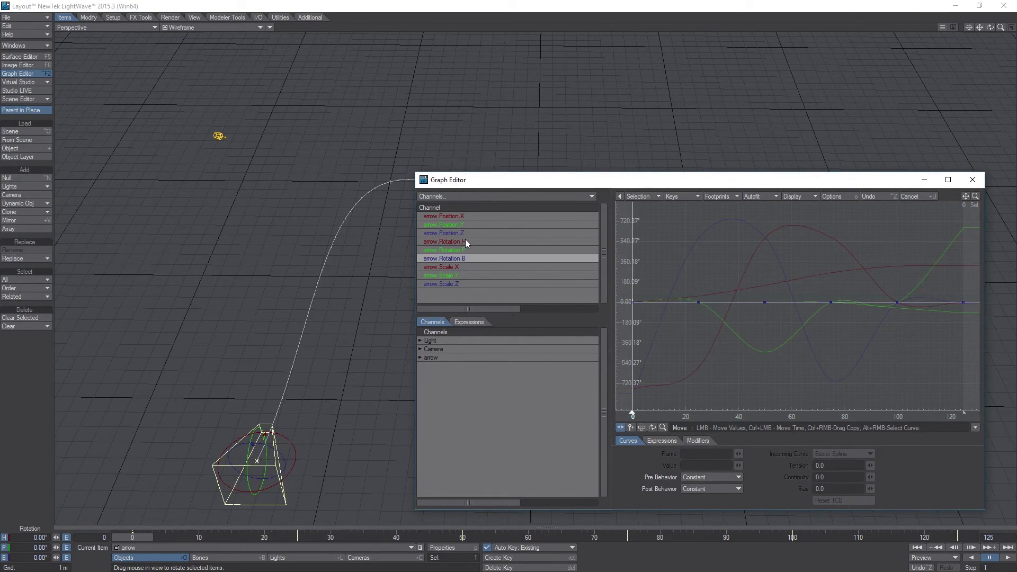
{"action": "left_click", "coordinate": [466, 242]}
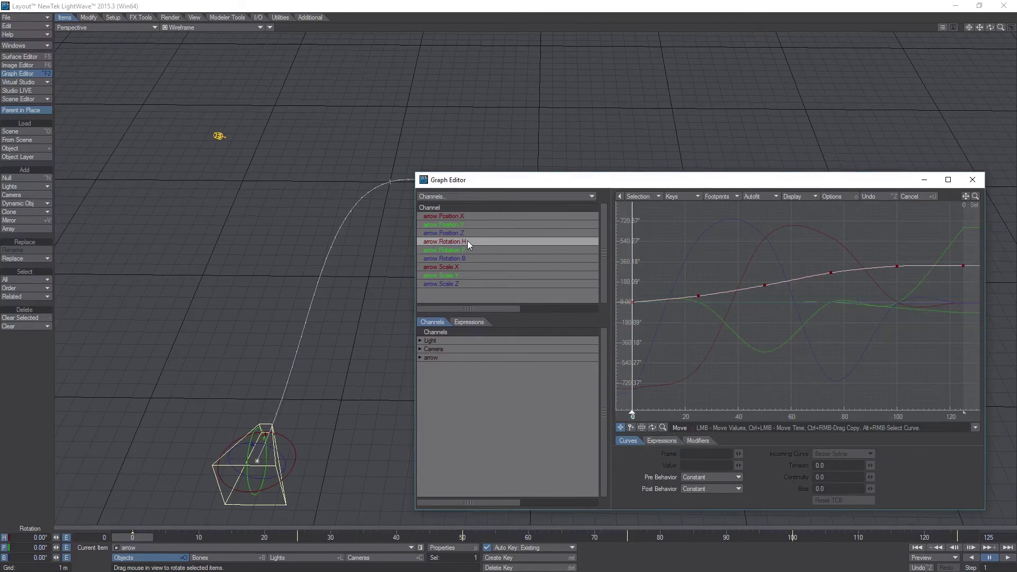
{"action": "left_click", "coordinate": [455, 268]}
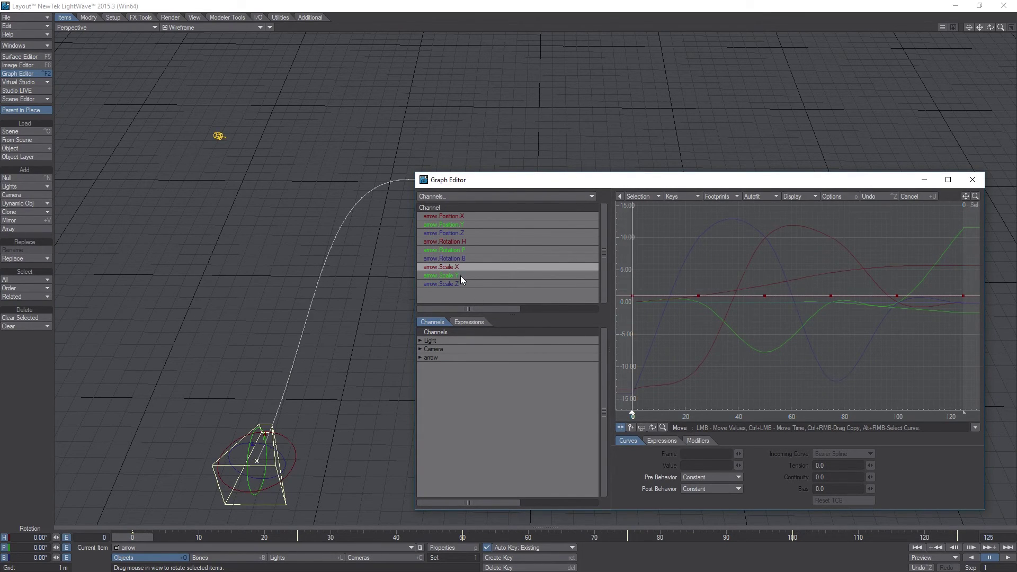
{"action": "left_click", "coordinate": [460, 275]}
{"action": "left_click", "coordinate": [462, 284]}
{"action": "left_click", "coordinate": [461, 217]}
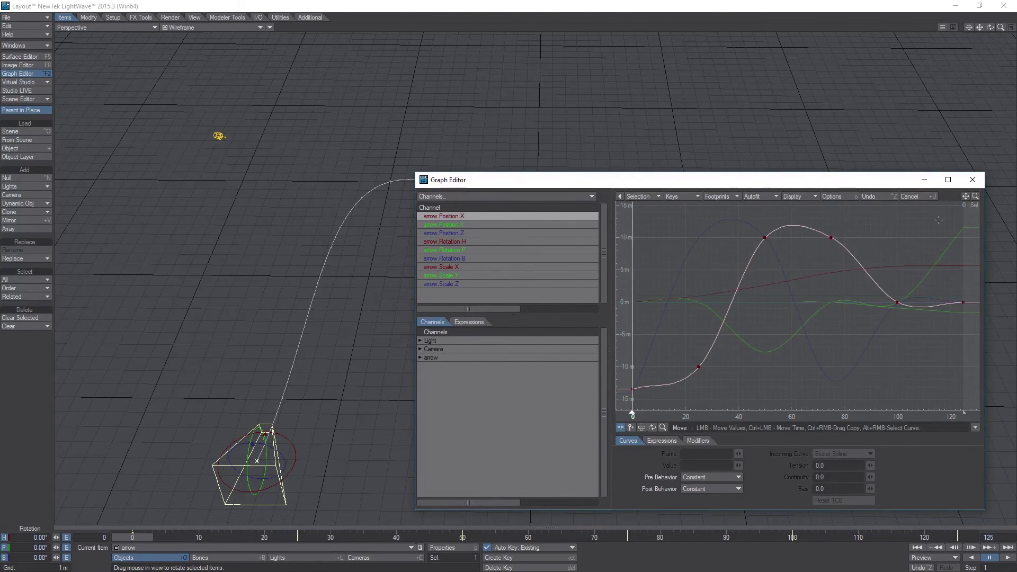
Reposition and enlarge the Graph Editor window and zoom the graph to fit the arrow's Position X curve.
{"action": "left_click_drag", "start_coordinate": [879, 180], "coordinate": [541, 50]}
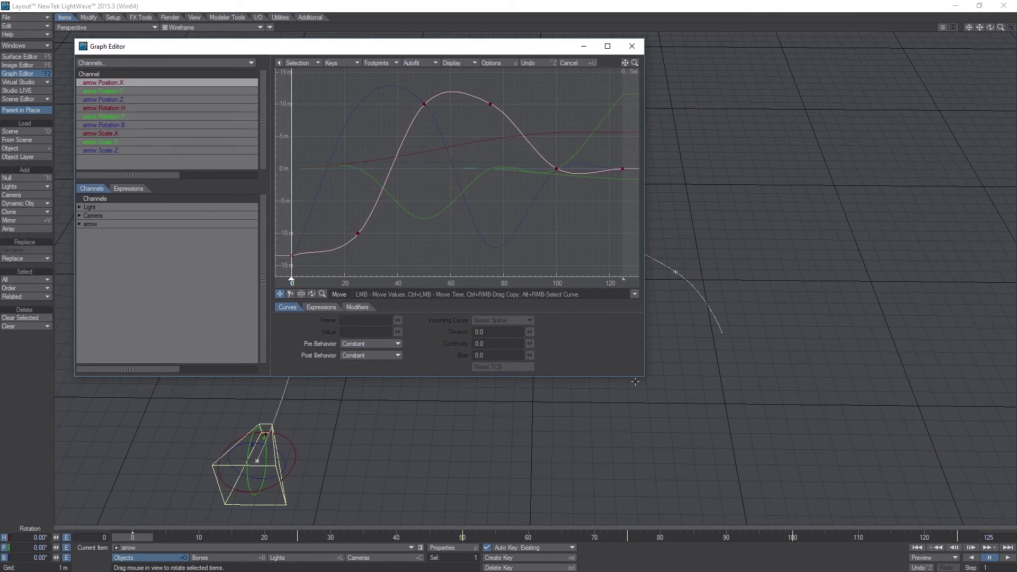
{"action": "left_click_drag", "start_coordinate": [644, 377], "coordinate": [971, 502]}
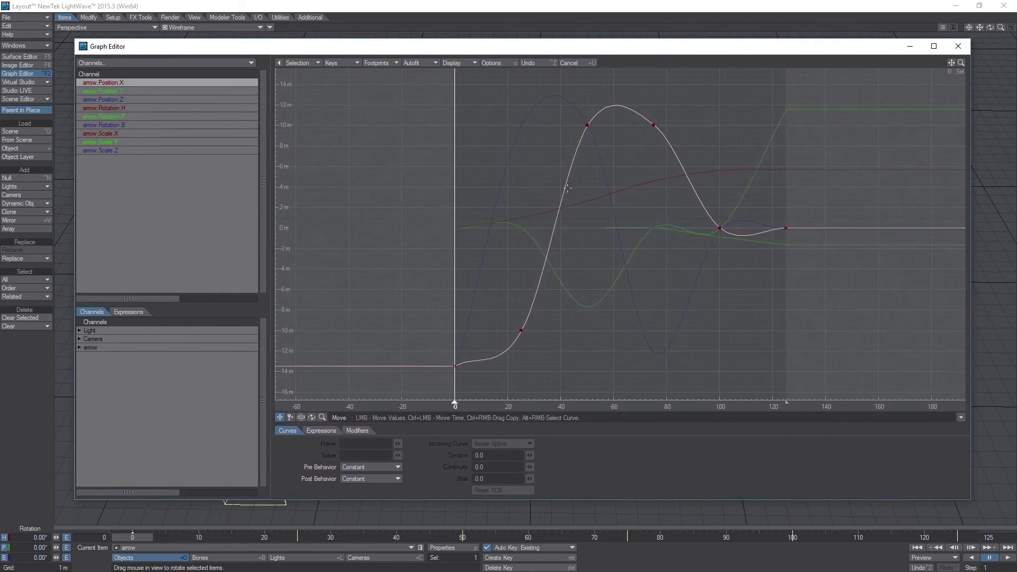
{"action": "mouse_move", "coordinate": [961, 64]}
{"action": "left_mouse_down"}
{"action": "mouse_move", "coordinate": [1002, 64]}
{"action": "mouse_move", "coordinate": [963, 76]}
{"action": "mouse_move", "coordinate": [973, 50]}
{"action": "mouse_move", "coordinate": [956, 62]}
{"action": "left_mouse_up"}
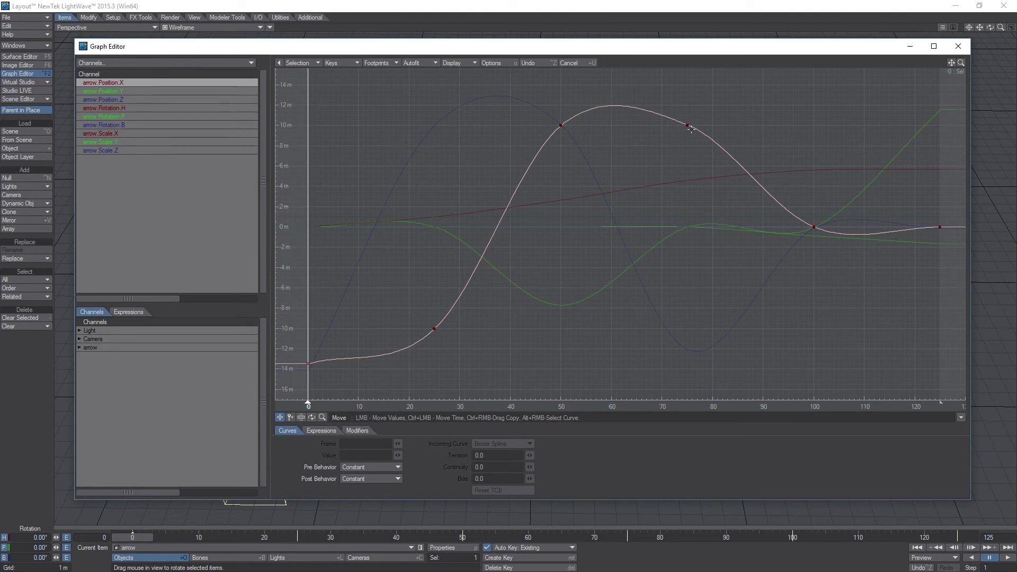
{"action": "mouse_move", "coordinate": [688, 124]}
{"action": "mouse_move", "coordinate": [814, 227]}
Try area selections on the Position X curve: the frame 0 key, the keys from frame 0 to 75, and the frame 25 key.
{"action": "right_click_drag", "start_coordinate": [302, 354], "coordinate": [342, 384]}
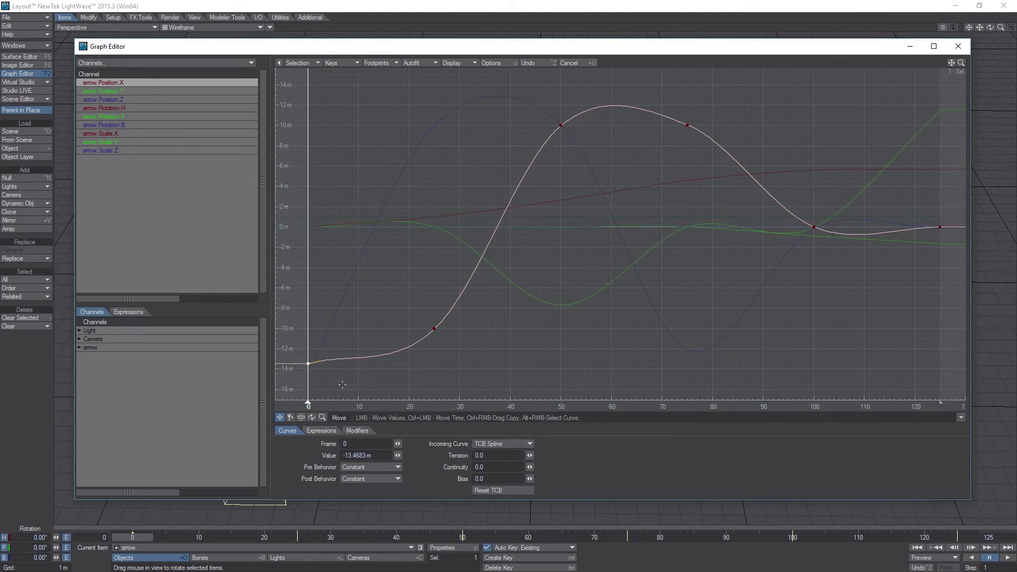
{"action": "mouse_move", "coordinate": [308, 364]}
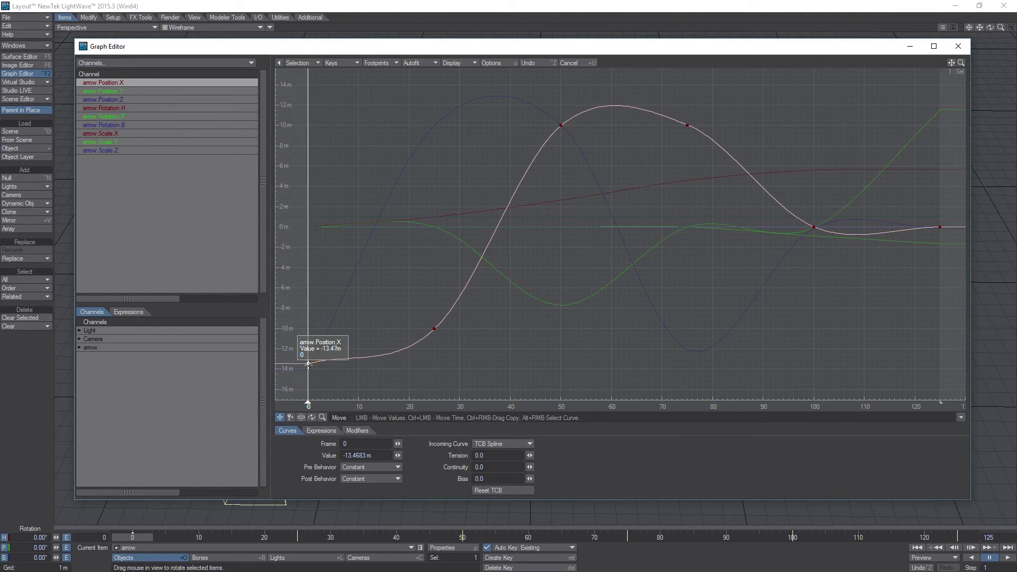
{"action": "right_click_drag", "start_coordinate": [300, 371], "coordinate": [747, 101]}
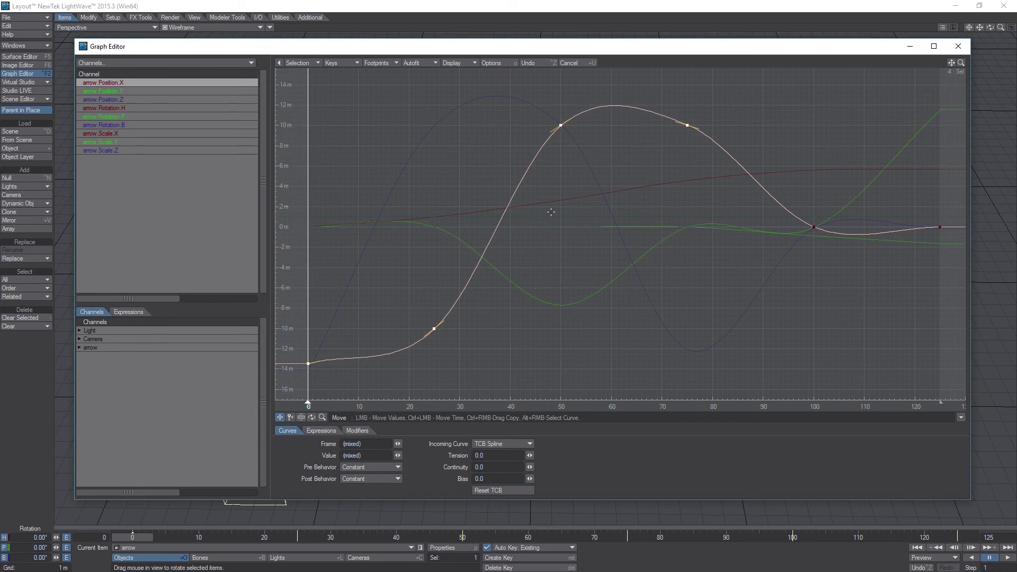
{"action": "right_click_drag", "start_coordinate": [391, 301], "coordinate": [472, 374]}
Set the tension of the Position X key at frame 0 to 1.0.
{"action": "right_click_drag", "start_coordinate": [283, 354], "coordinate": [350, 384]}
{"action": "left_click_drag", "start_coordinate": [530, 455], "coordinate": [636, 455]}
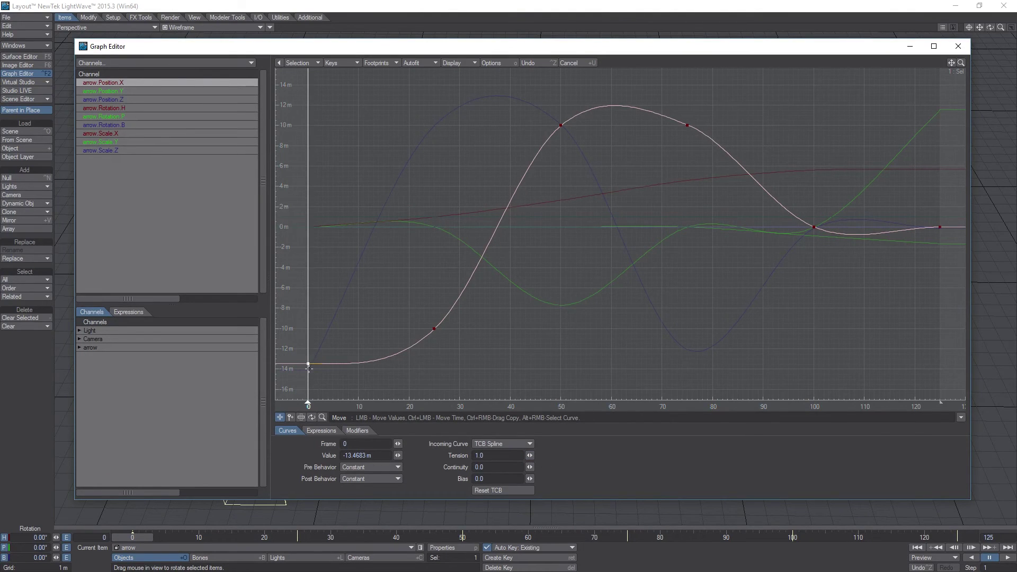
{"action": "mouse_move", "coordinate": [307, 364]}
Set the tension of the Position X key at frame 25 to 1.0 and deselect the key.
{"action": "left_click", "coordinate": [434, 329]}
{"action": "left_click_drag", "start_coordinate": [532, 456], "coordinate": [585, 455]}
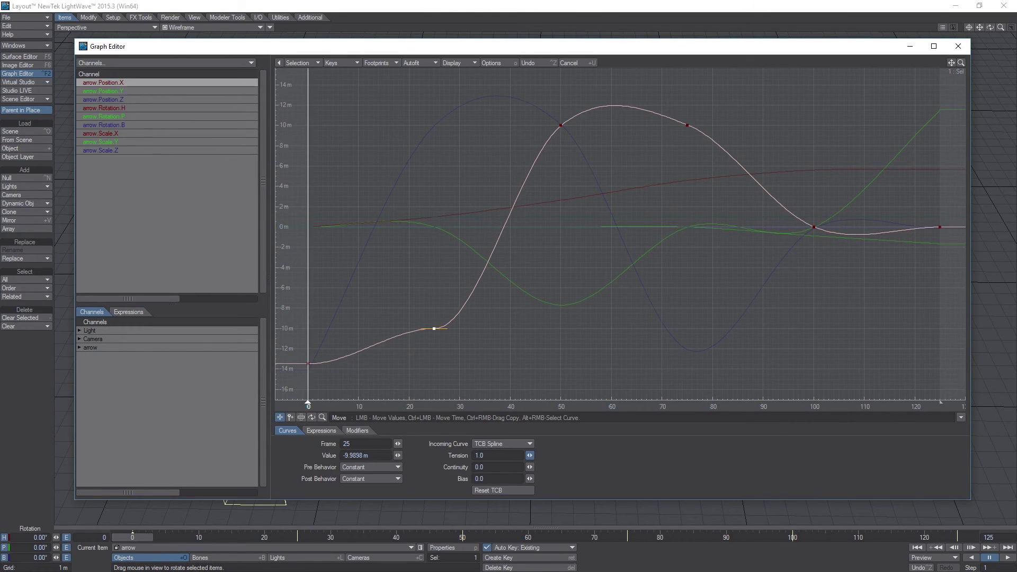
{"action": "left_click", "coordinate": [491, 358]}
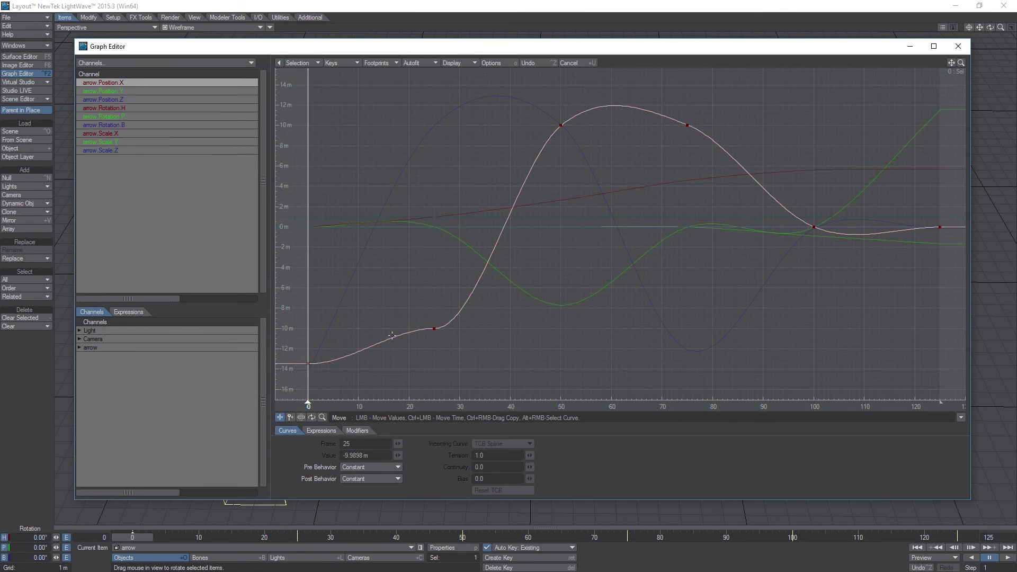
Reset the tension of the Position X key at frame 25 to 0.
{"action": "left_click", "coordinate": [435, 328]}
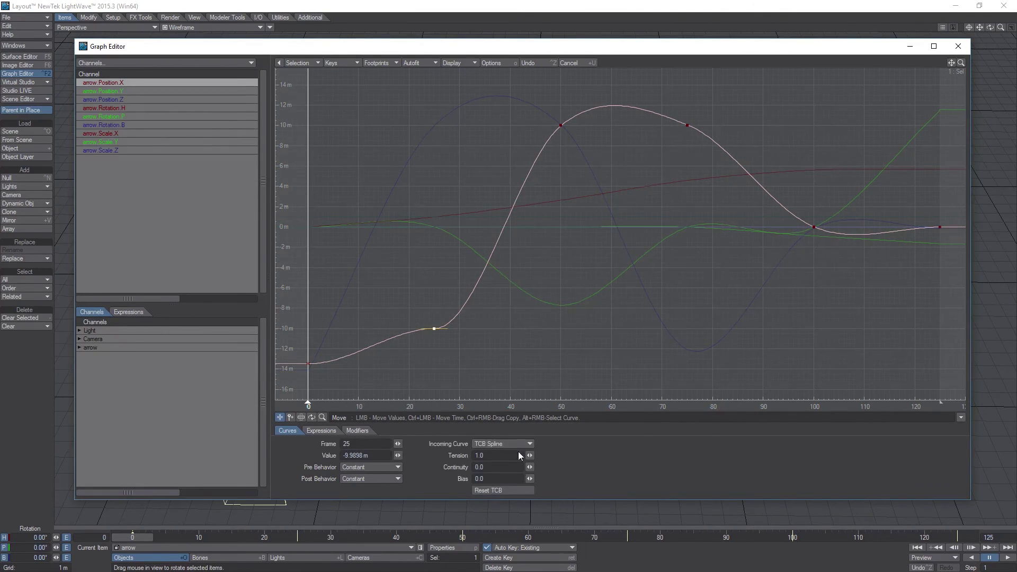
{"action": "left_click_drag", "start_coordinate": [531, 455], "coordinate": [526, 456]}
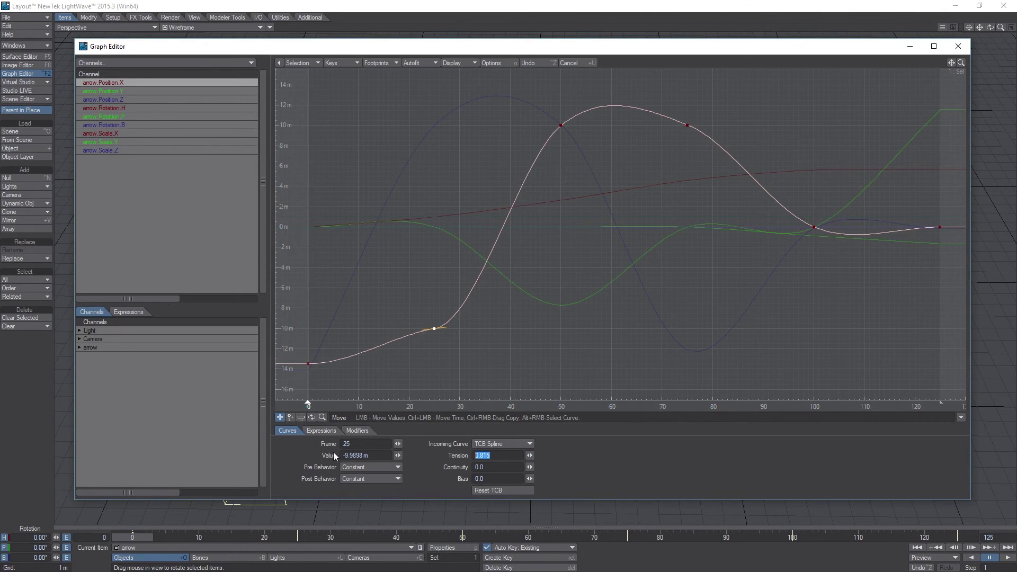
{"action": "type", "text": "0"}
{"action": "key", "text": "Tab"}
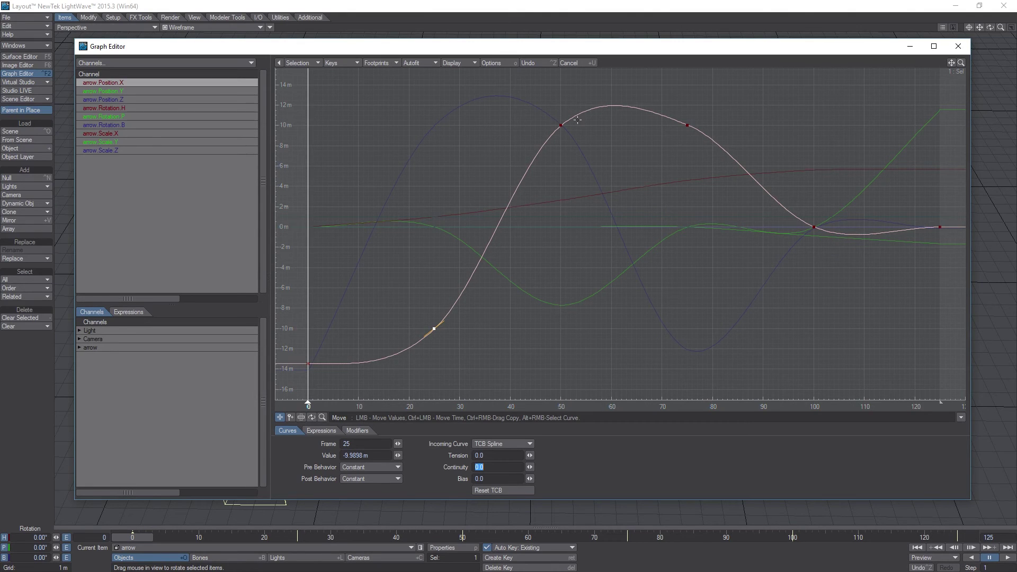
Set the tension of the Position X keys at frames 50 and 75 to 1.0 and deselect them.
{"action": "right_click_drag", "start_coordinate": [533, 109], "coordinate": [755, 149]}
{"action": "left_click_drag", "start_coordinate": [529, 455], "coordinate": [591, 437]}
{"action": "left_click", "coordinate": [639, 151]}
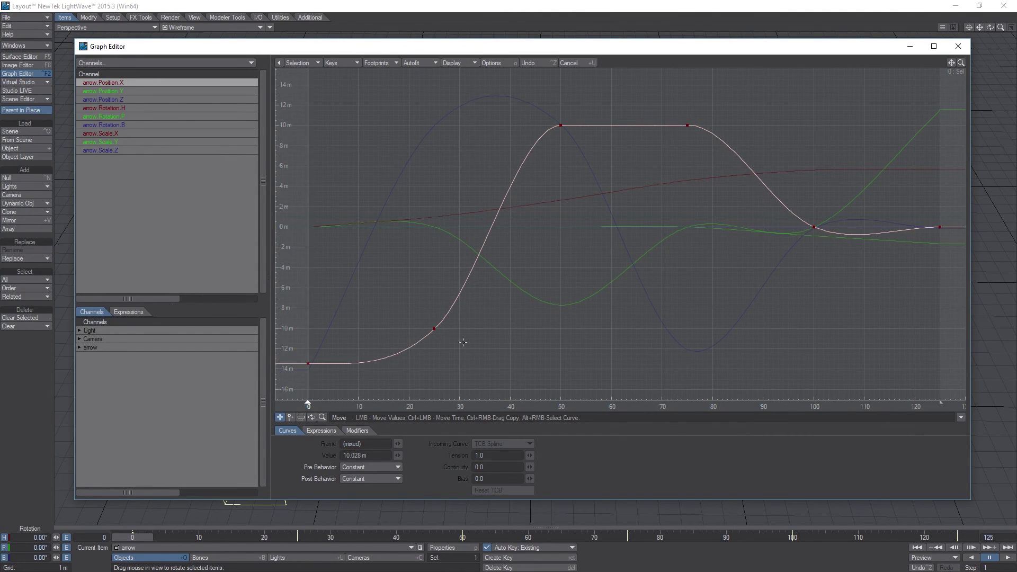
Set the tension of the Position X keys at frames 100 and 125 to 1.0 and deselect them.
{"action": "mouse_move", "coordinate": [308, 365]}
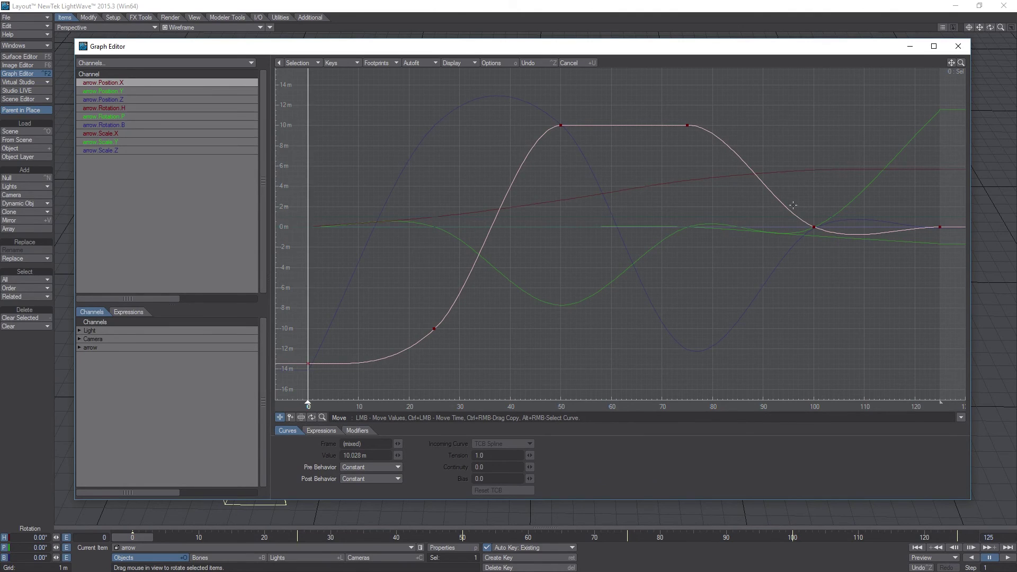
{"action": "left_click_drag", "start_coordinate": [802, 207], "coordinate": [955, 253]}
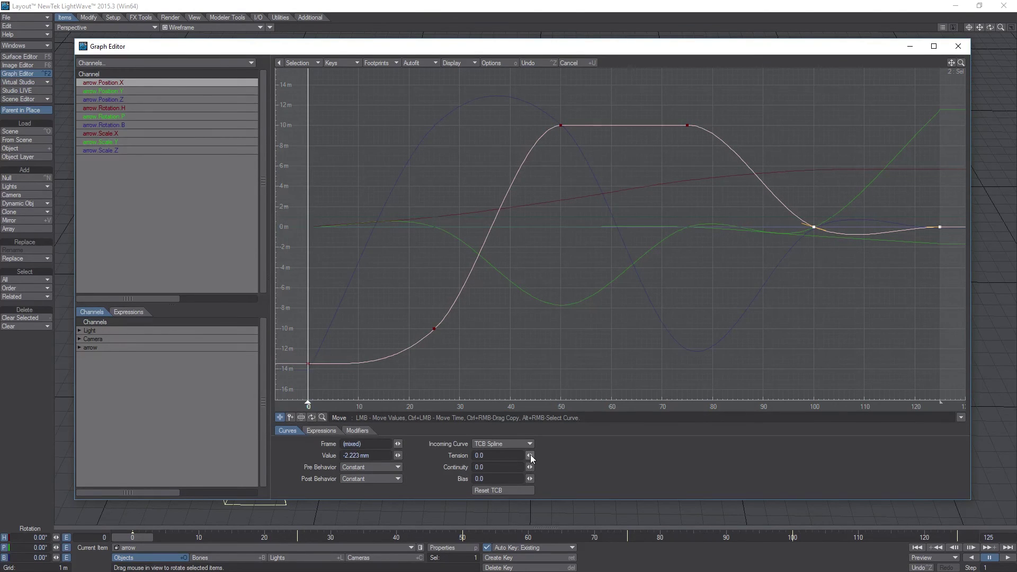
{"action": "left_click_drag", "start_coordinate": [531, 456], "coordinate": [538, 456]}
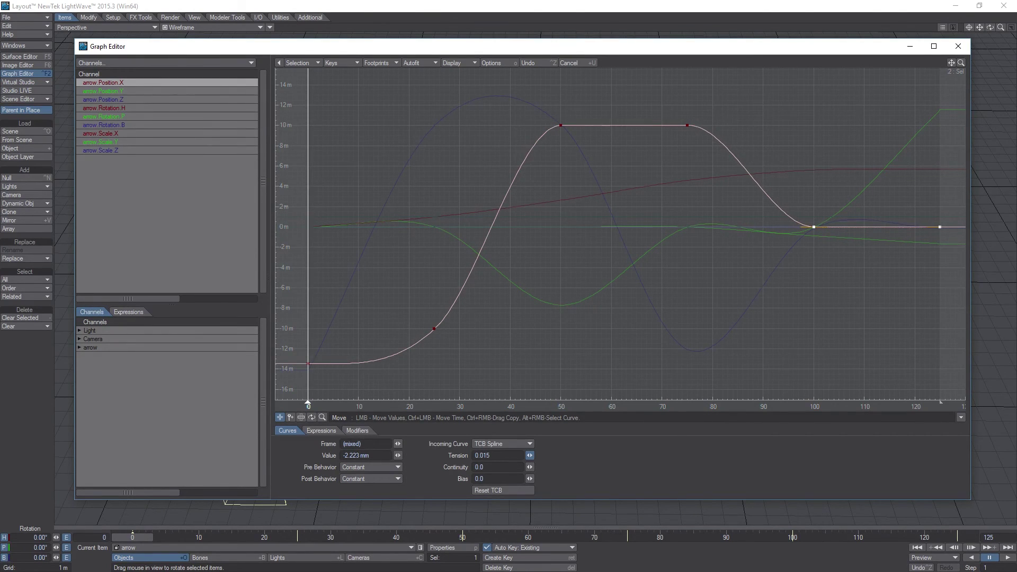
{"action": "left_click", "coordinate": [703, 275]}
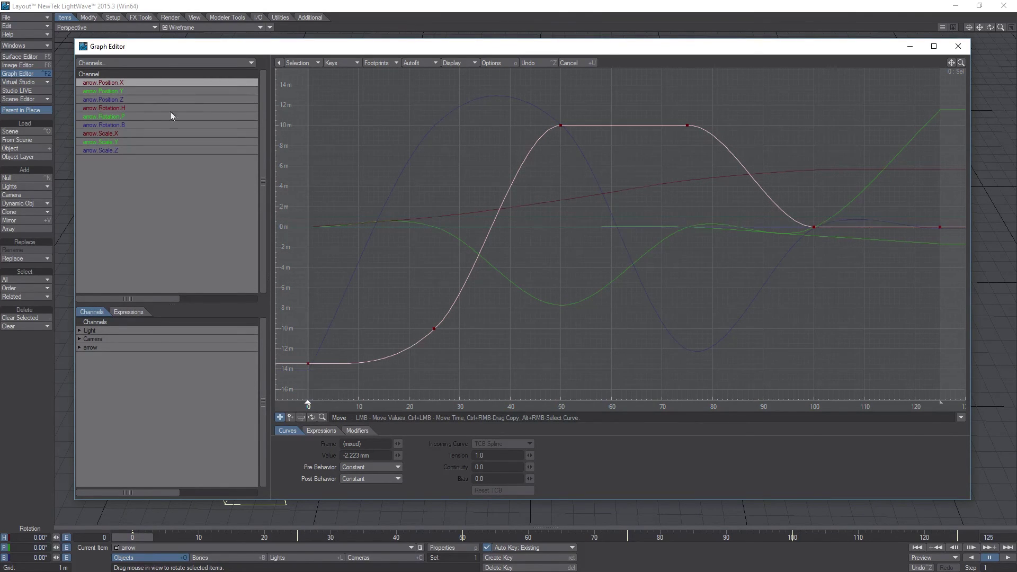
Set the tension of all the arrow's Position Y keys to 1.0 and deselect them.
{"action": "left_click", "coordinate": [113, 91]}
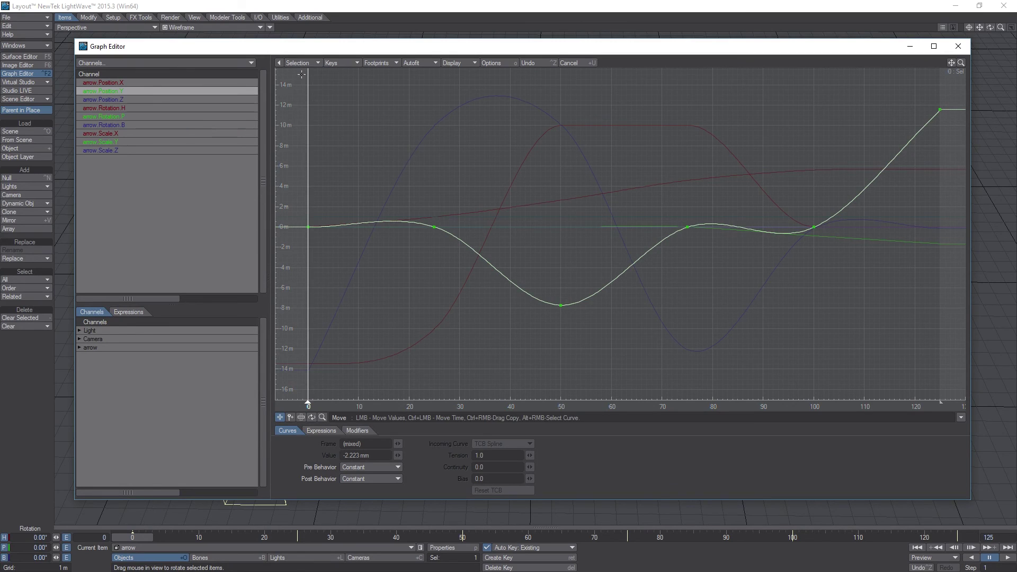
{"action": "left_click_drag", "start_coordinate": [301, 73], "coordinate": [951, 354]}
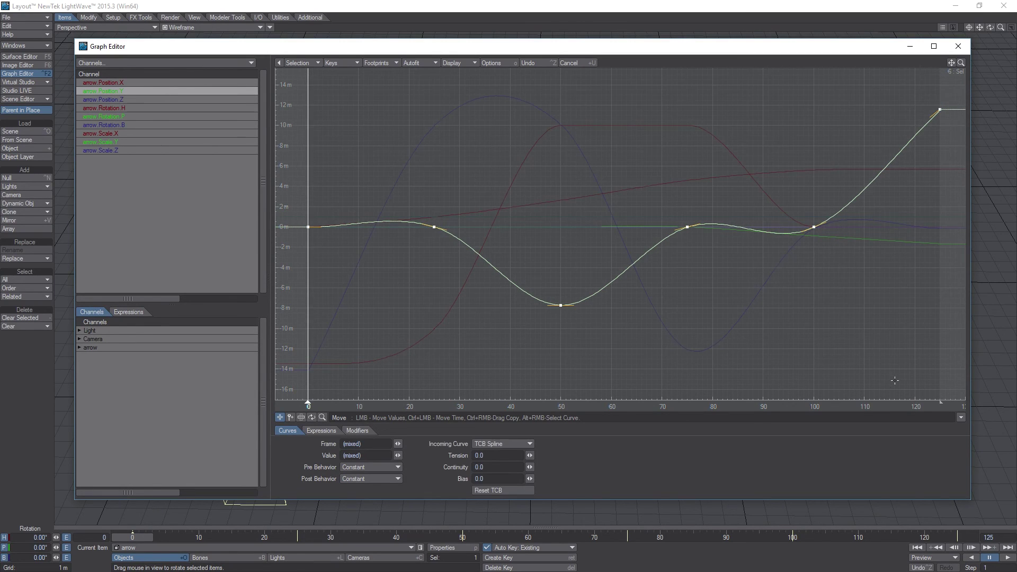
{"action": "left_click_drag", "start_coordinate": [530, 455], "coordinate": [589, 433]}
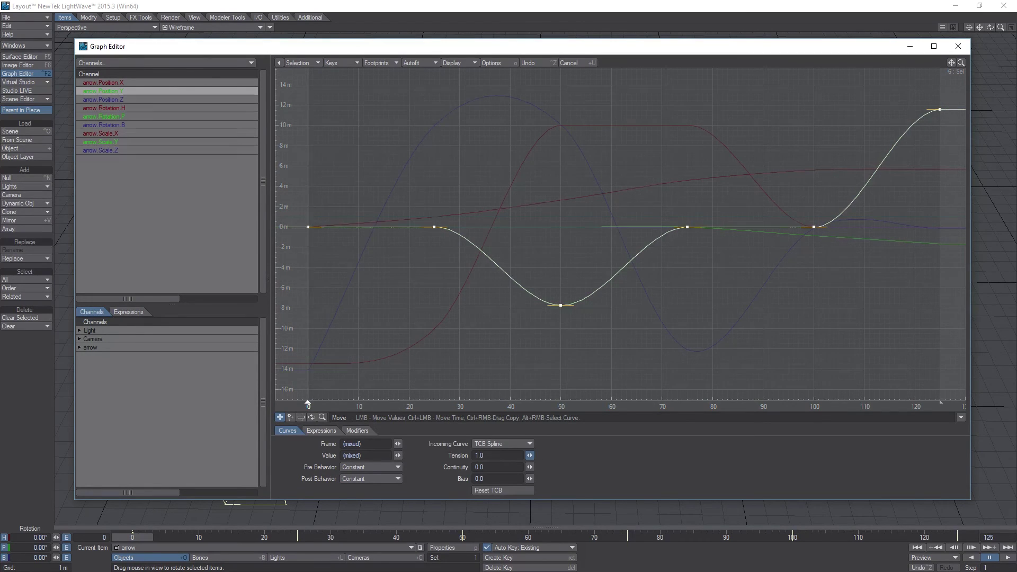
{"action": "left_click", "coordinate": [315, 185]}
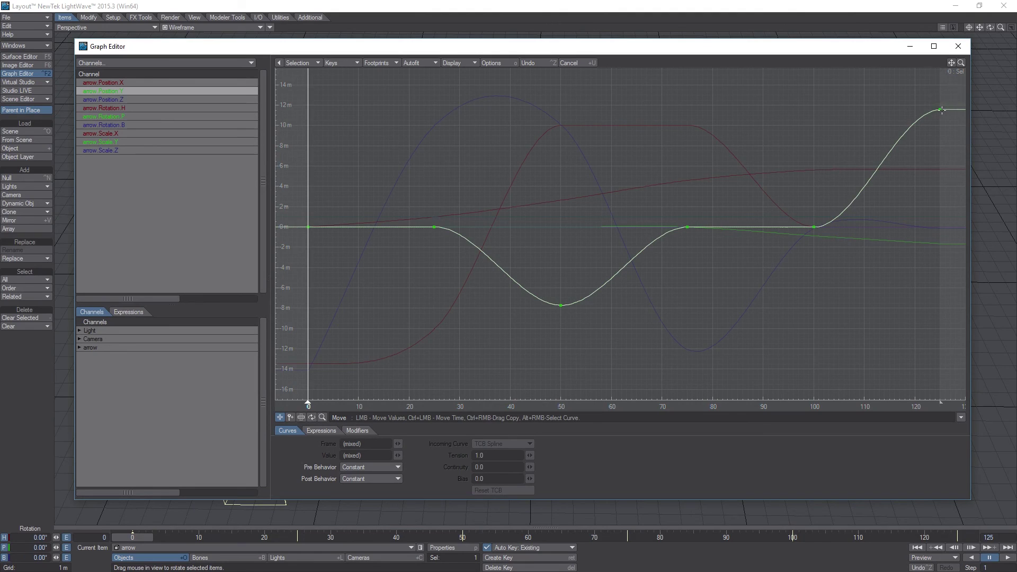
Try a tension of -1.0 on the Position Z key at frame 0 and restore it to 0.
{"action": "left_click", "coordinate": [122, 99]}
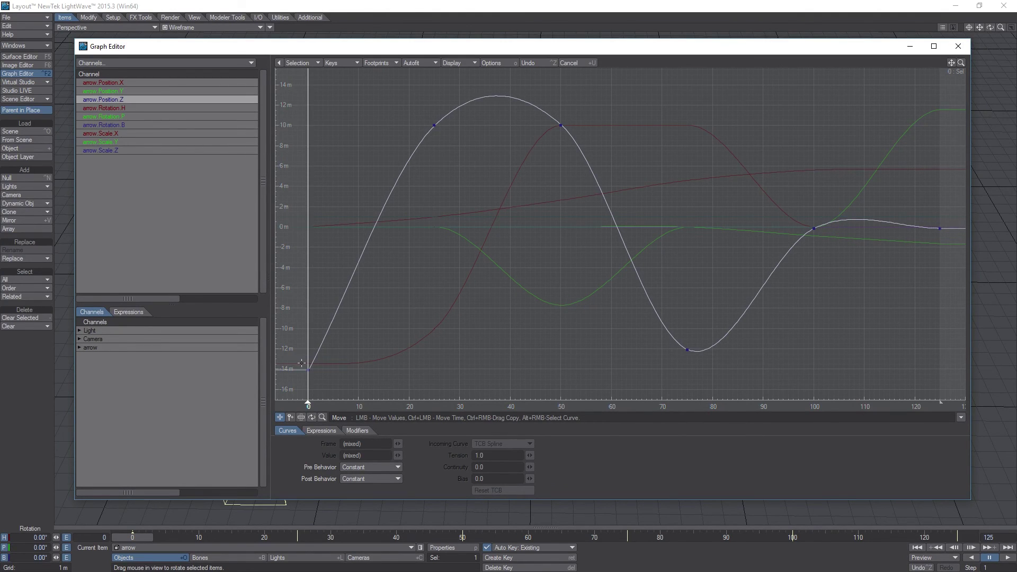
{"action": "left_click", "coordinate": [307, 368]}
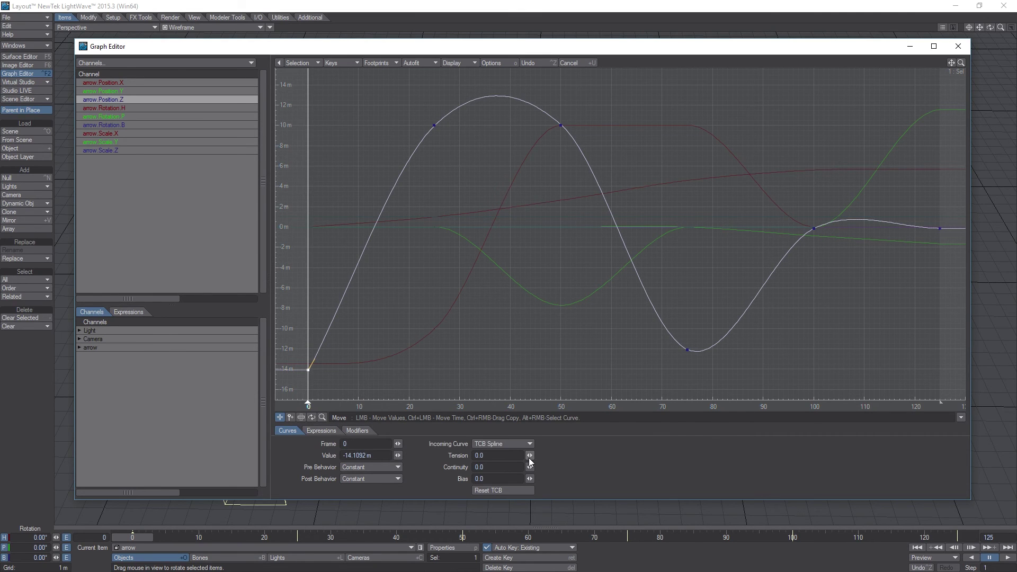
{"action": "left_click_drag", "start_coordinate": [529, 457], "coordinate": [512, 457]}
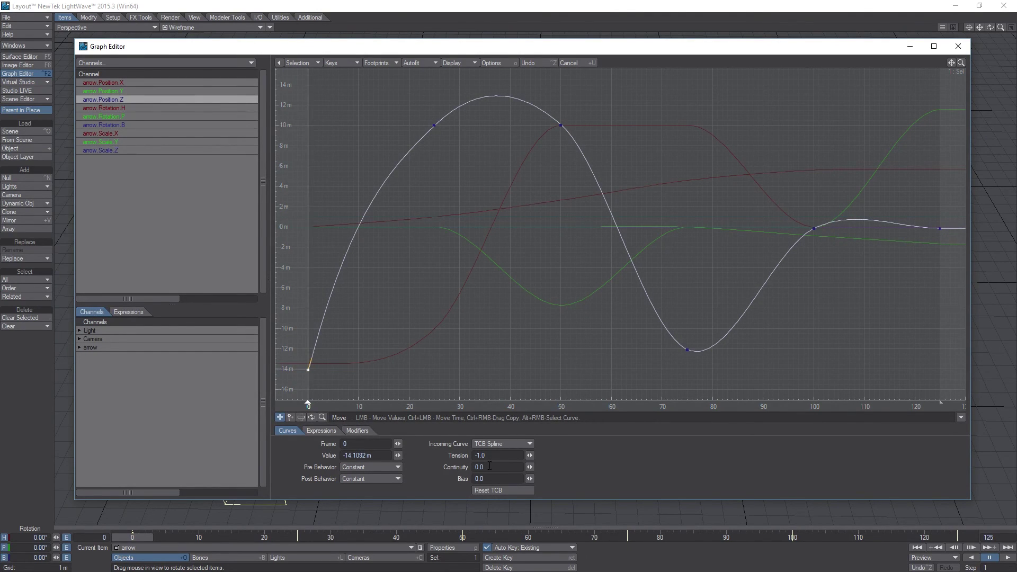
{"action": "type", "text": "0"}
{"action": "key", "text": "Tab"}
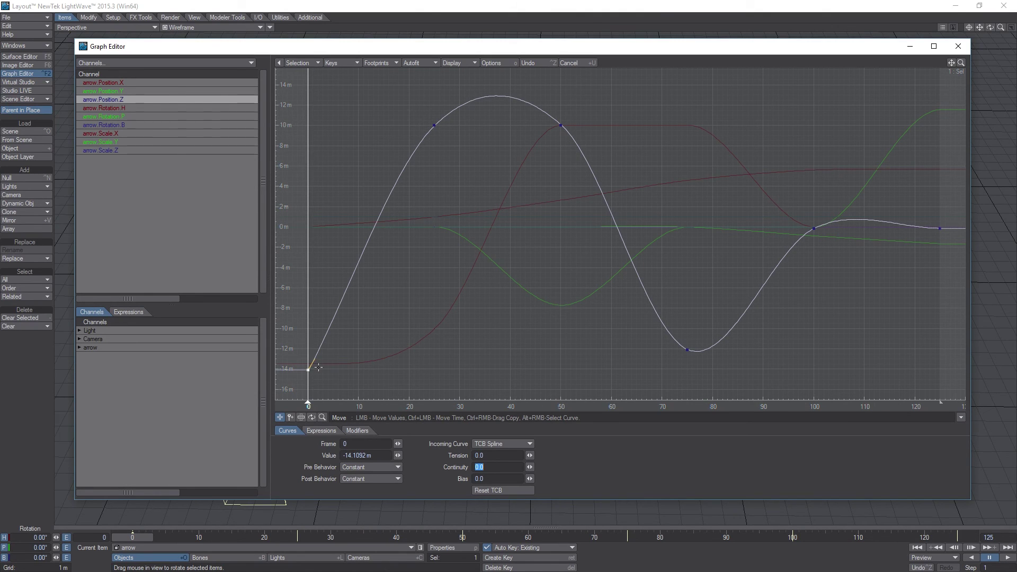
Set the tension of the arrow's Position Z keys at frames 25 and 50 to 1.0 and deselect them.
{"action": "mouse_move", "coordinate": [309, 371]}
{"action": "left_click_drag", "start_coordinate": [407, 107], "coordinate": [662, 156]}
{"action": "left_click_drag", "start_coordinate": [530, 456], "coordinate": [584, 450]}
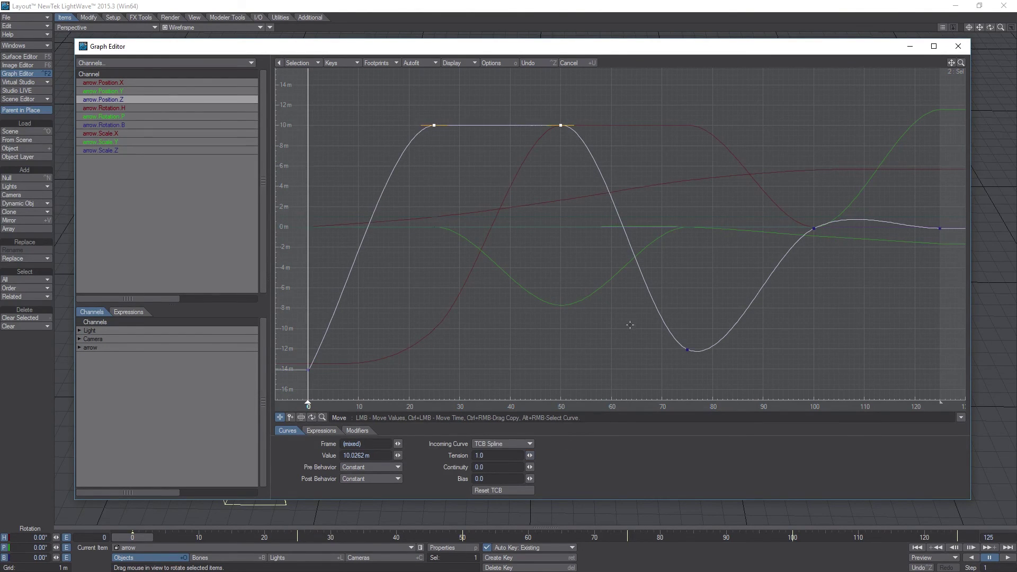
{"action": "left_click", "coordinate": [630, 325]}
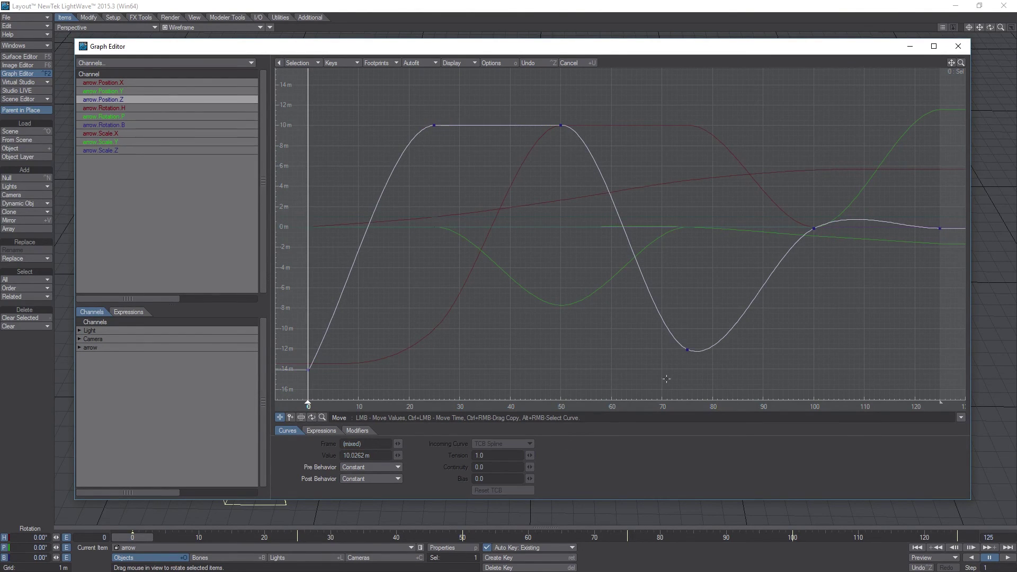
Set the tension of the Position Z keys at frames 75, 100 and 125 to 1.0 and deselect them.
{"action": "left_click", "coordinate": [687, 349]}
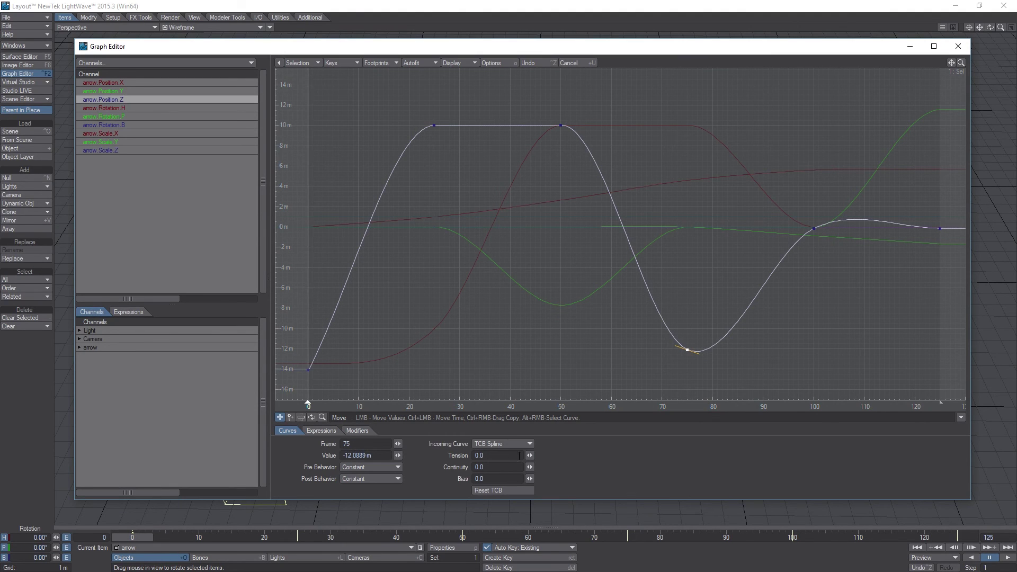
{"action": "left_click_drag", "start_coordinate": [530, 456], "coordinate": [574, 446]}
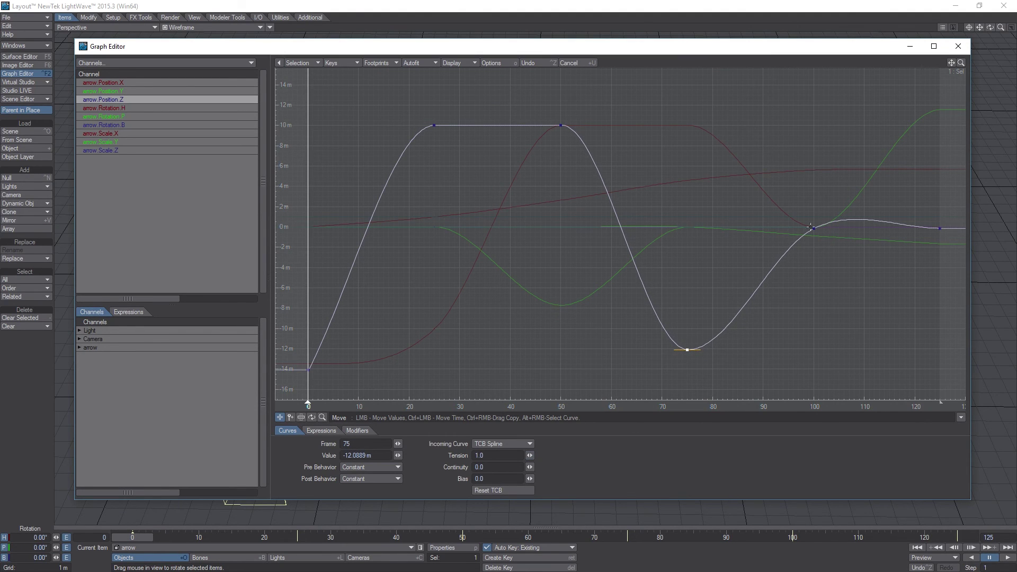
{"action": "left_click_drag", "start_coordinate": [783, 181], "coordinate": [974, 262]}
{"action": "left_click_drag", "start_coordinate": [529, 456], "coordinate": [530, 455]}
{"action": "left_click", "coordinate": [468, 306]}
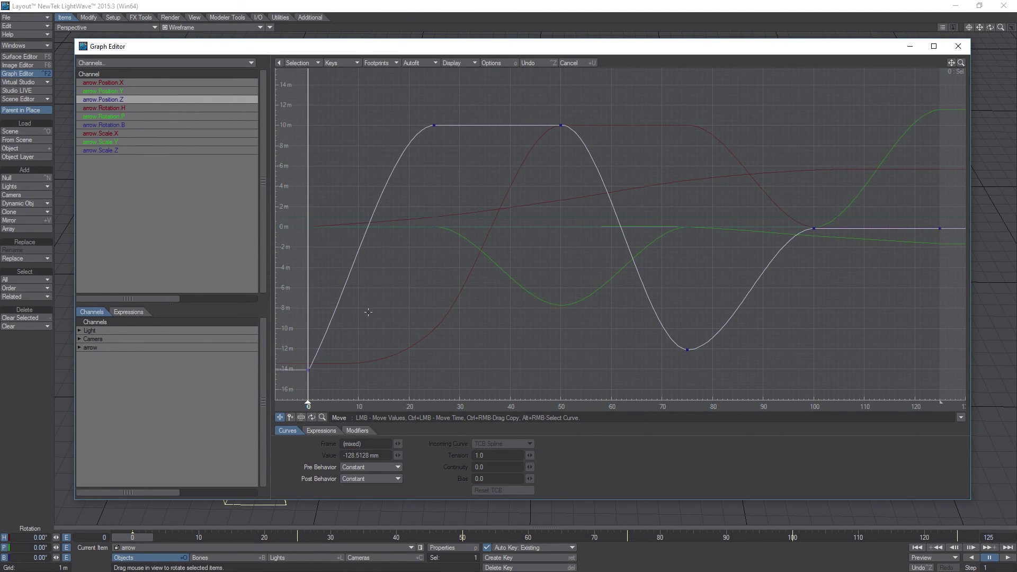
View the Rotation H curve, close the Graph Editor and scrub the timeline to check the arrow's motion along its path.
{"action": "left_click", "coordinate": [124, 107]}
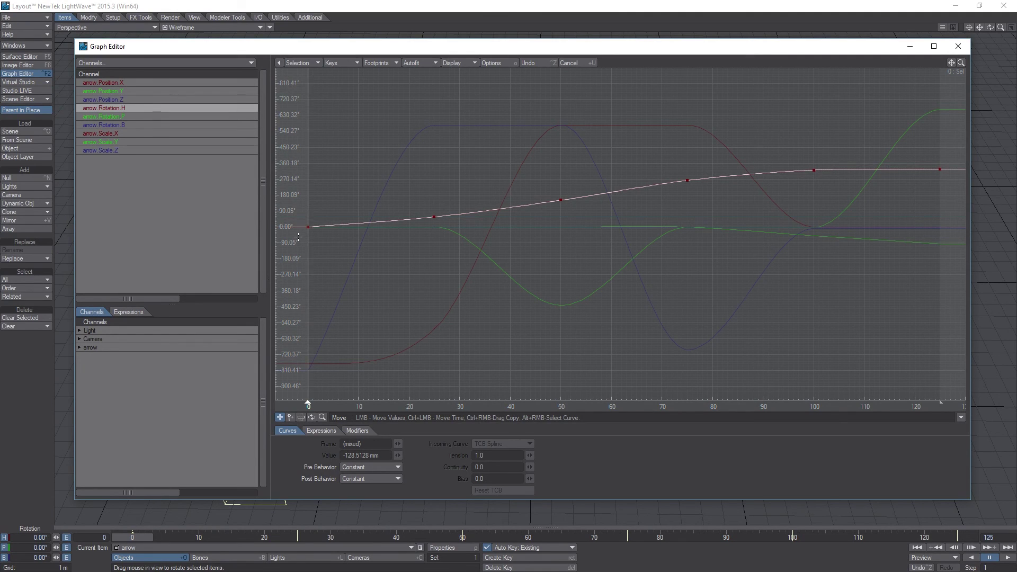
{"action": "left_click", "coordinate": [960, 46]}
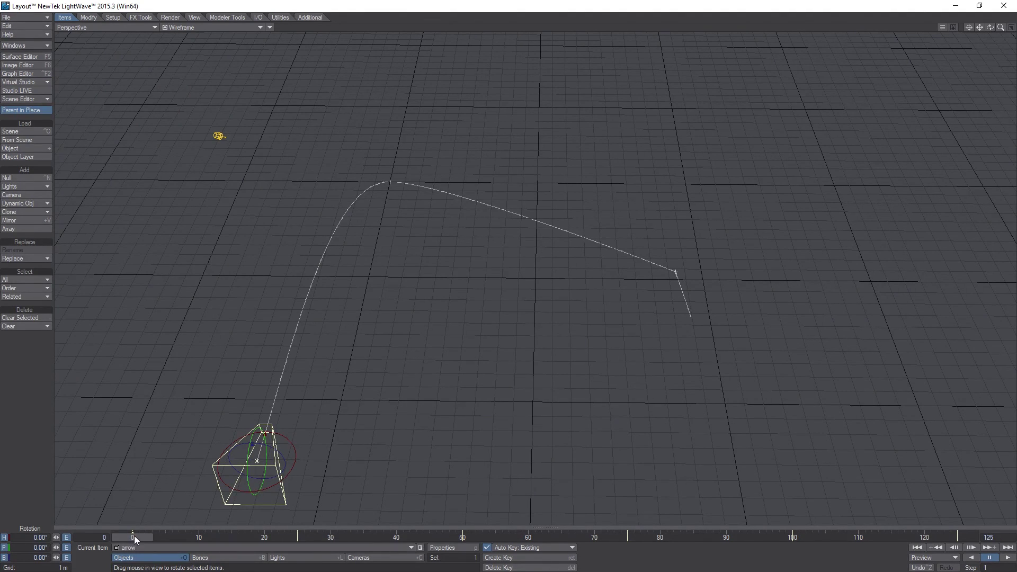
{"action": "mouse_move", "coordinate": [135, 535]}
{"action": "left_mouse_down"}
{"action": "mouse_move", "coordinate": [153, 537]}
{"action": "mouse_move", "coordinate": [132, 537]}
{"action": "left_mouse_up"}
{"action": "left_click_drag", "start_coordinate": [132, 537], "coordinate": [469, 537]}
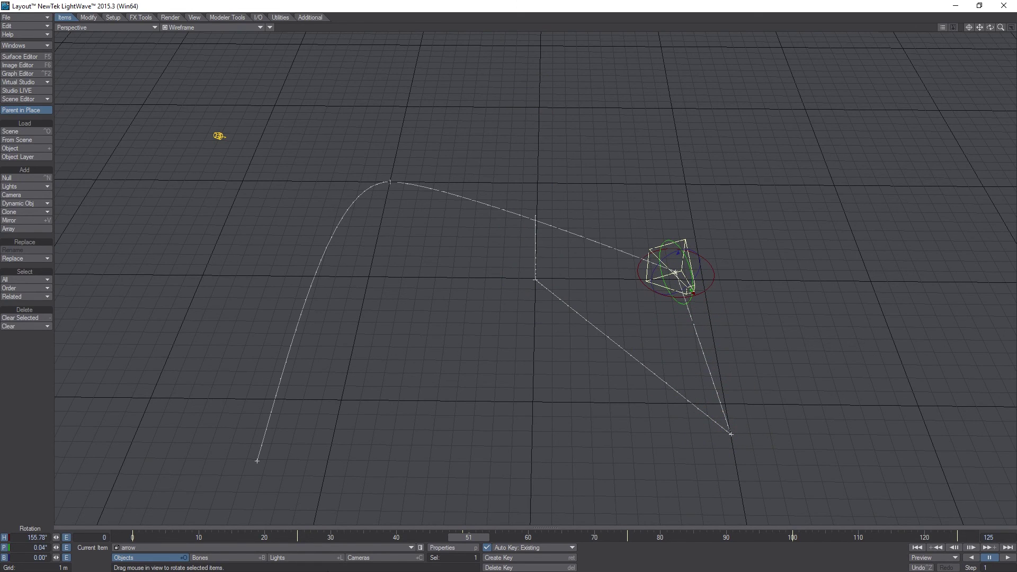
{"action": "left_click_drag", "start_coordinate": [469, 537], "coordinate": [442, 537]}
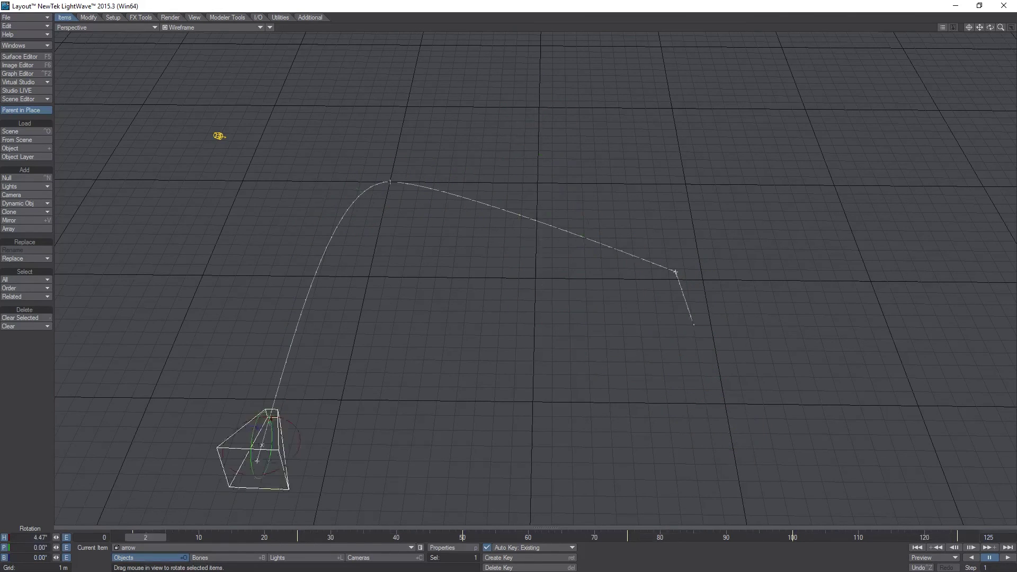
Set the tension of all keys on the arrow's Rotation H, P and B channels to 1.0 and close the Graph Editor.
{"action": "left_click", "coordinate": [34, 73]}
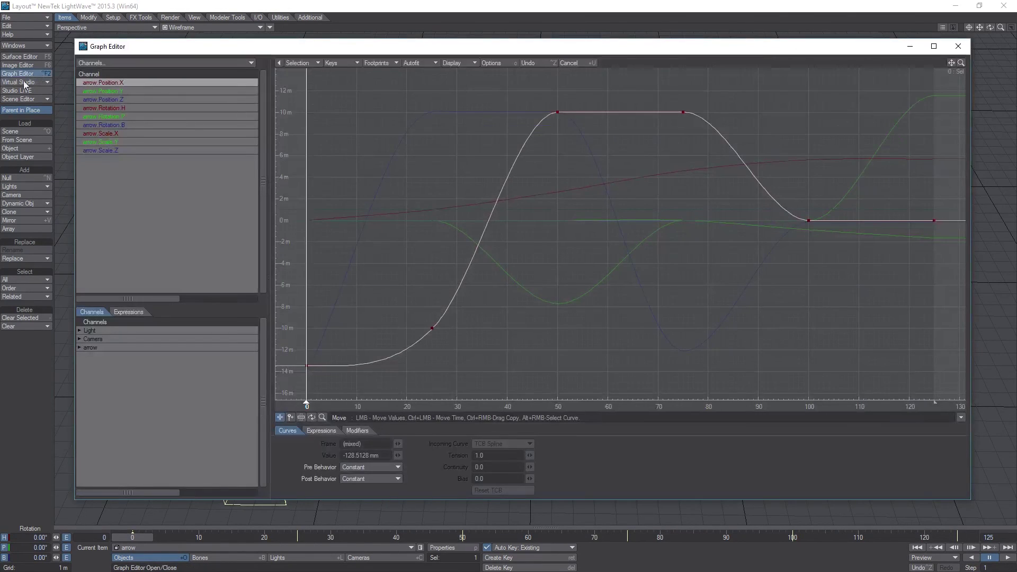
{"action": "left_click", "coordinate": [125, 107]}
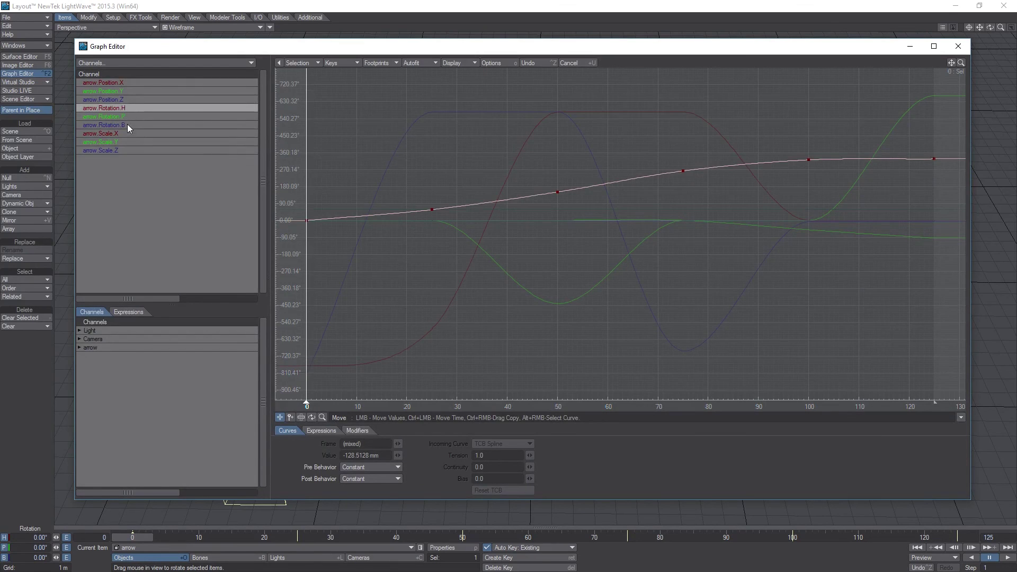
{"action": "left_click", "coordinate": [123, 125], "text": "shift"}
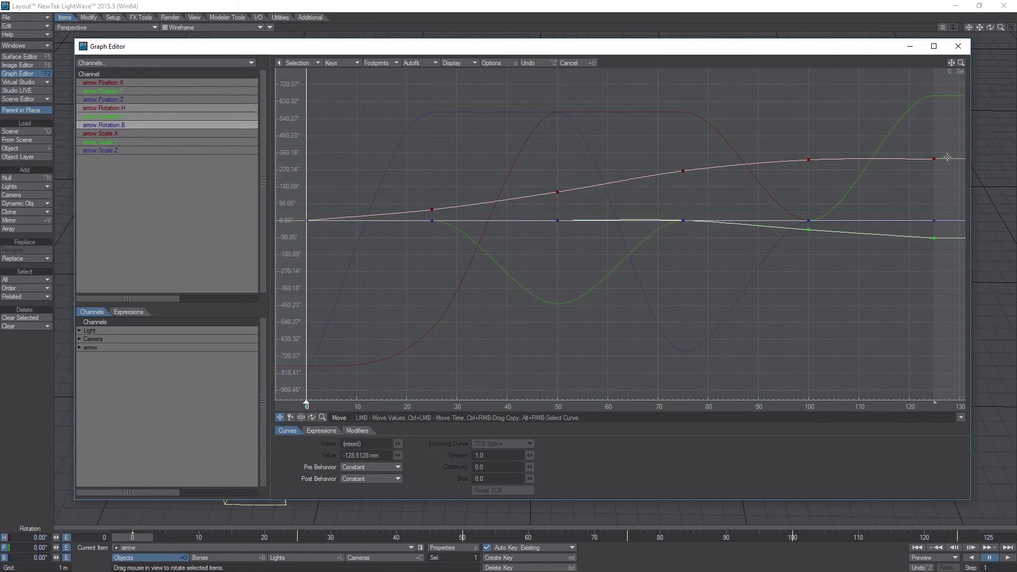
{"action": "left_click_drag", "start_coordinate": [953, 127], "coordinate": [295, 314]}
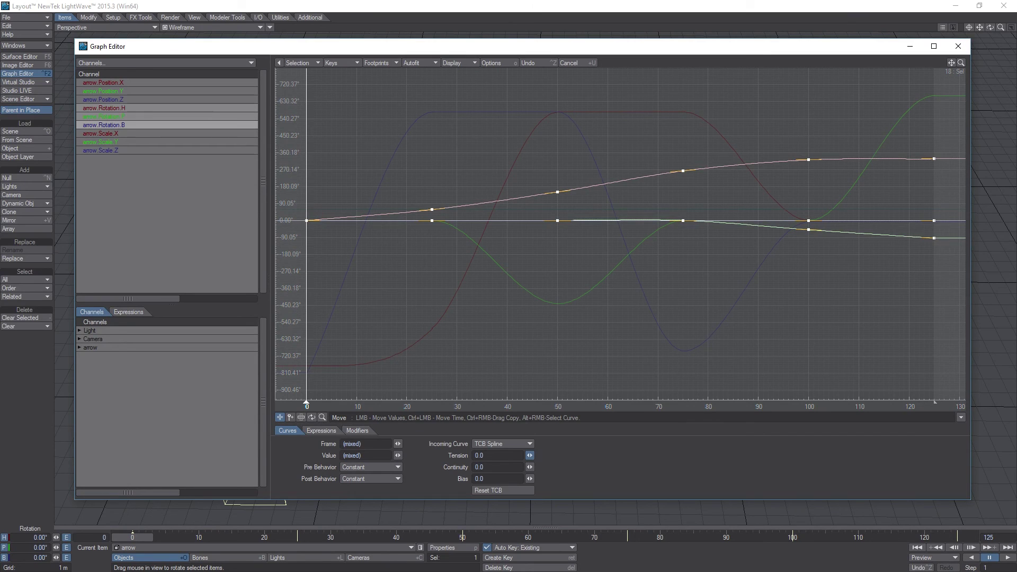
{"action": "left_click_drag", "start_coordinate": [529, 455], "coordinate": [532, 455]}
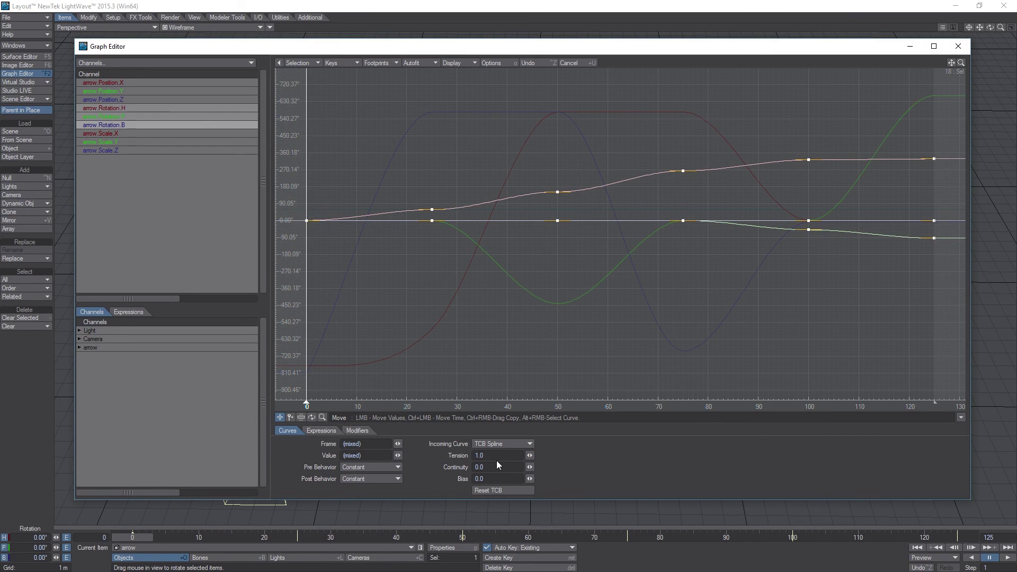
{"action": "mouse_move", "coordinate": [305, 222]}
{"action": "mouse_move", "coordinate": [433, 211]}
{"action": "left_click", "coordinate": [958, 46]}
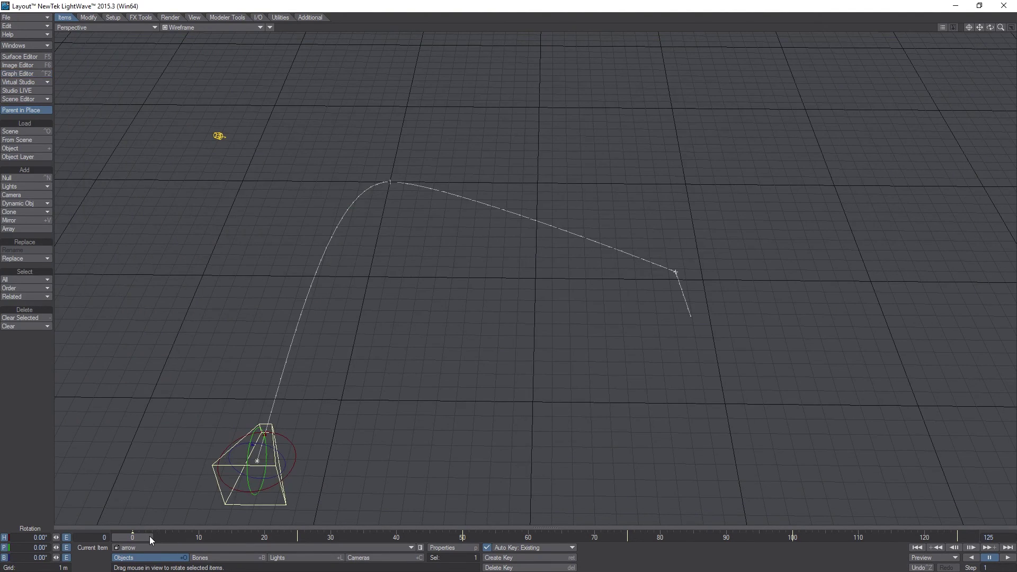
Scrub through the timeline, play the arrow animation from frame 0 to review its motion, and return to the first frame.
{"action": "left_click_drag", "start_coordinate": [152, 537], "coordinate": [825, 537]}
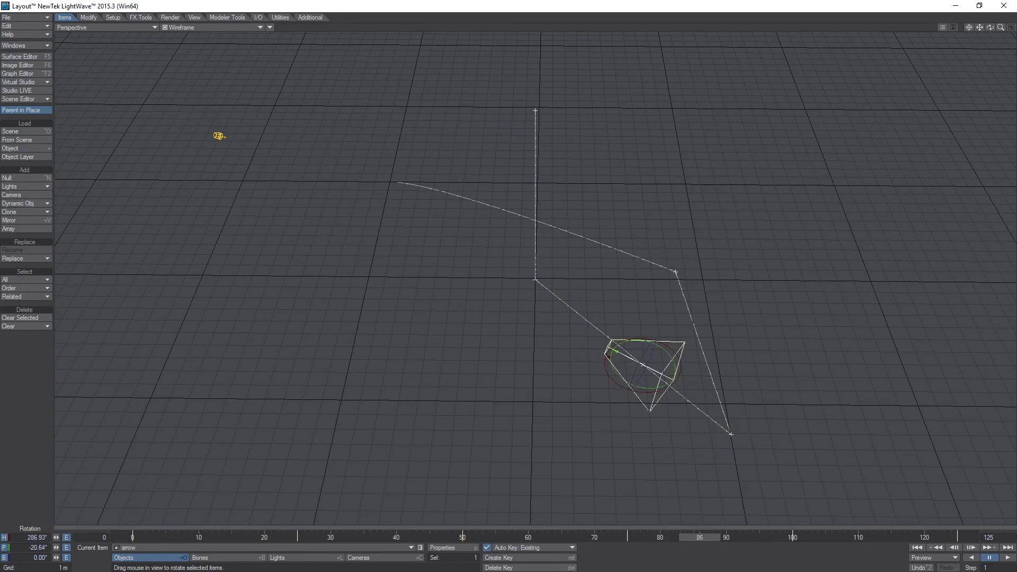
{"action": "left_click_drag", "start_coordinate": [198, 537], "coordinate": [132, 537]}
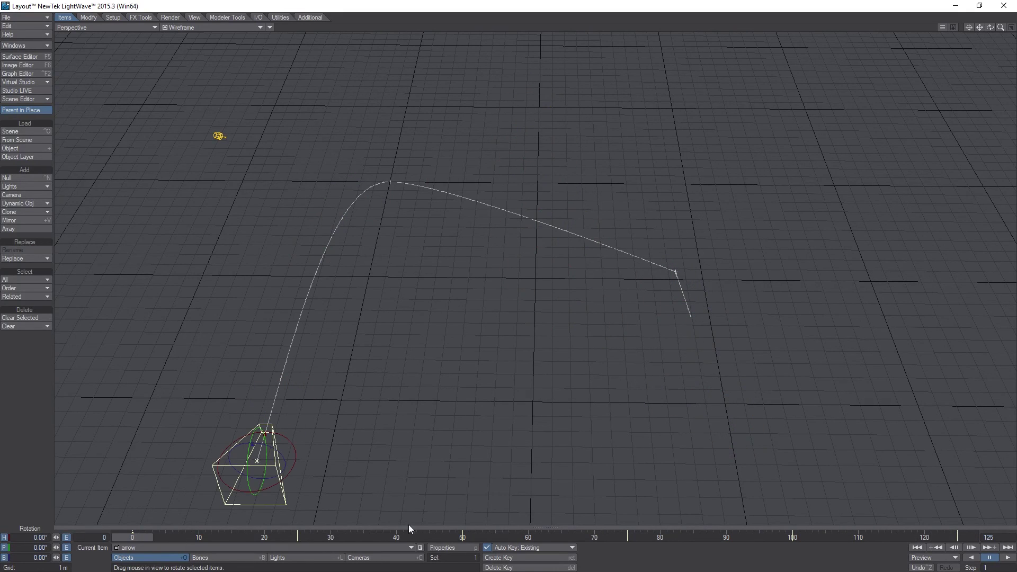
{"action": "left_click", "coordinate": [1009, 559]}
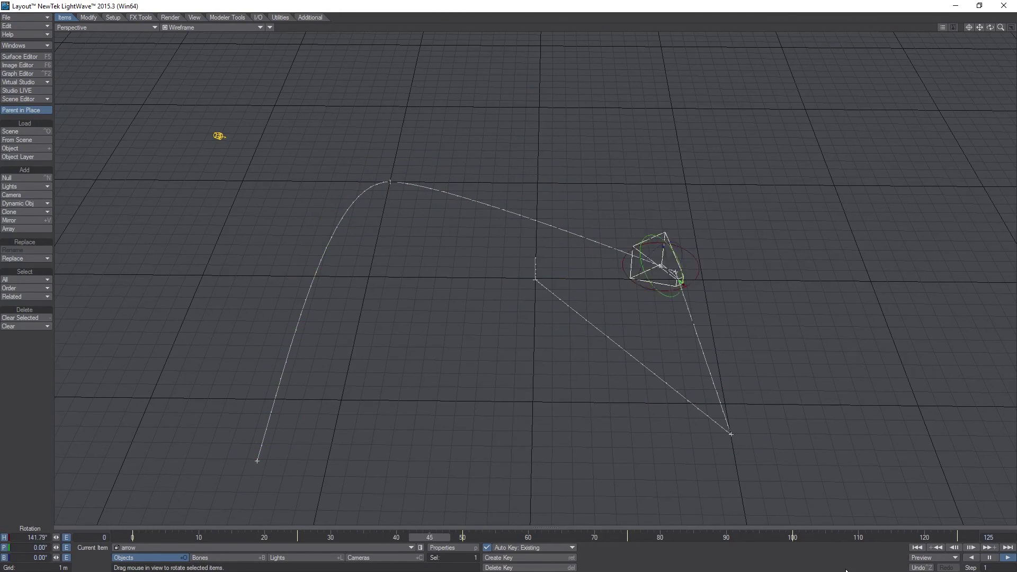
{"action": "left_click", "coordinate": [920, 549]}
{"action": "left_click_drag", "start_coordinate": [318, 212], "coordinate": [158, 371]}
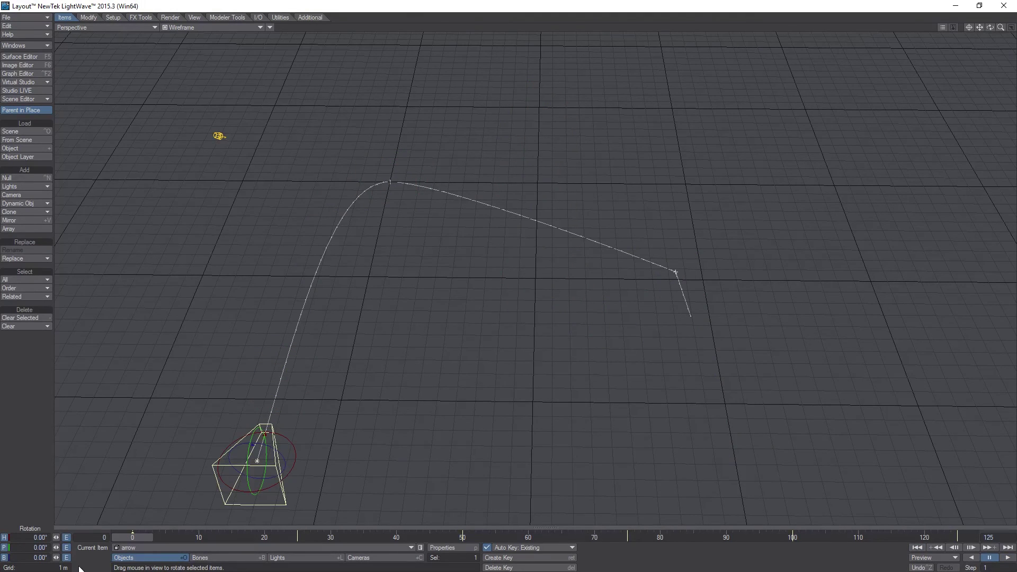